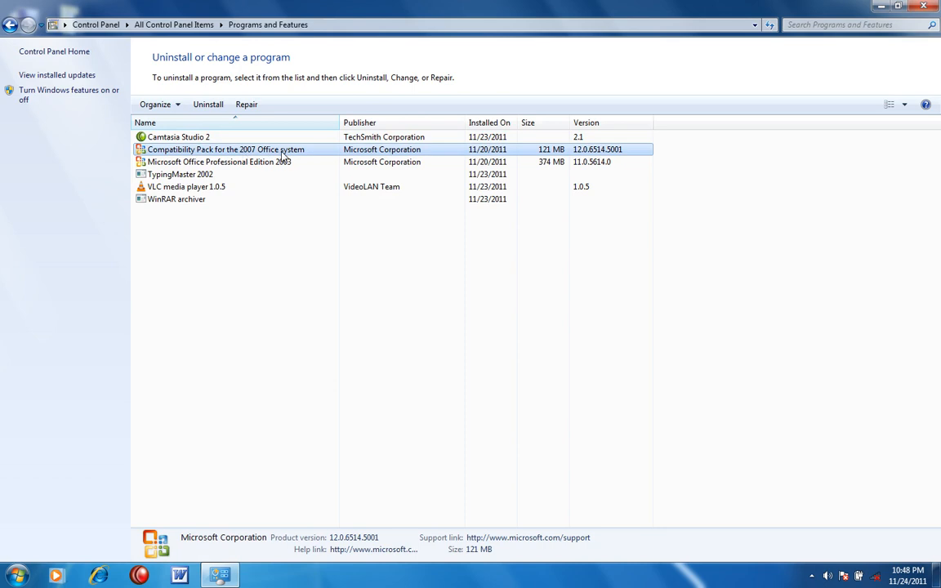
# Inspect the Microsoft Office Professional Edition 2003 and VLC media player entries among the installed programs, and close the window.
pyautogui.click(236, 166)
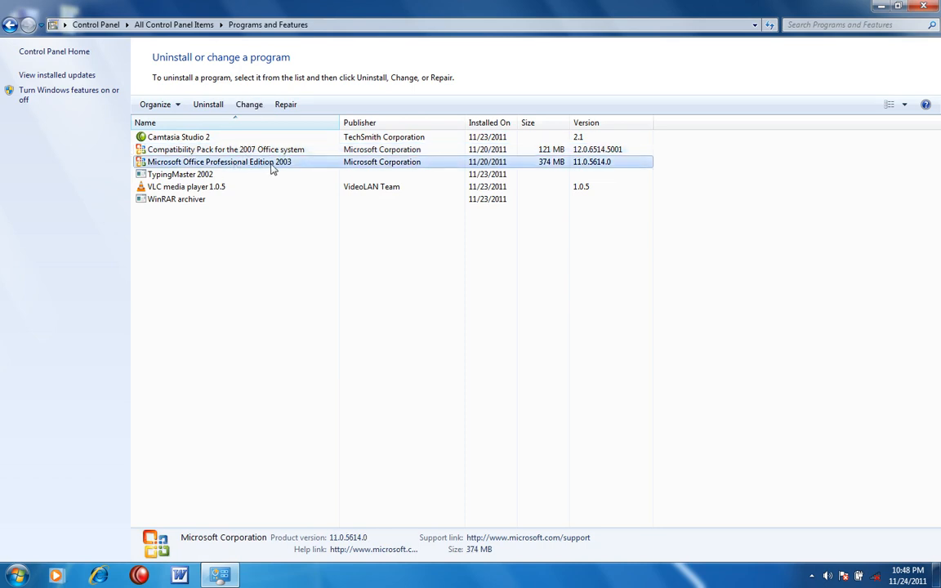
pyautogui.click(222, 187)
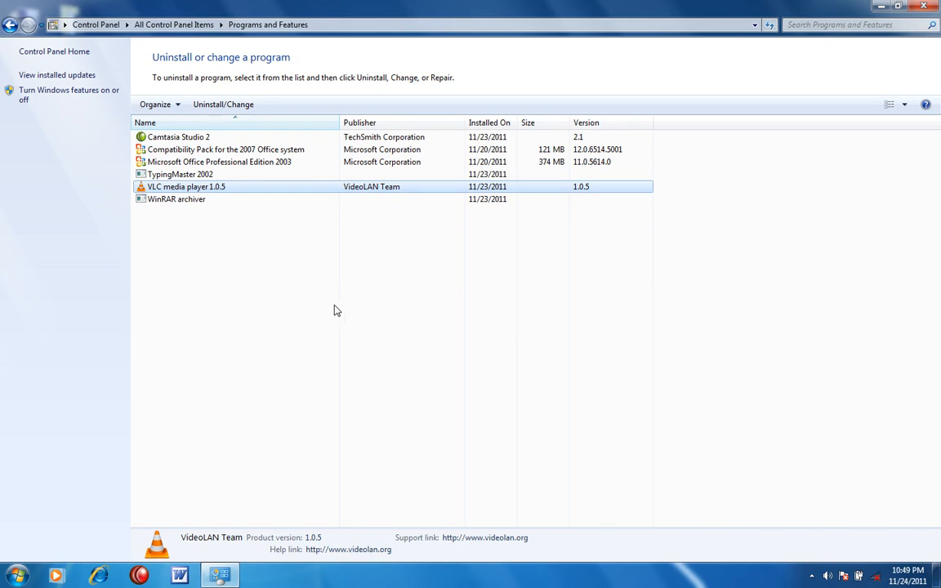
pyautogui.hotkey('alt', 'F4')
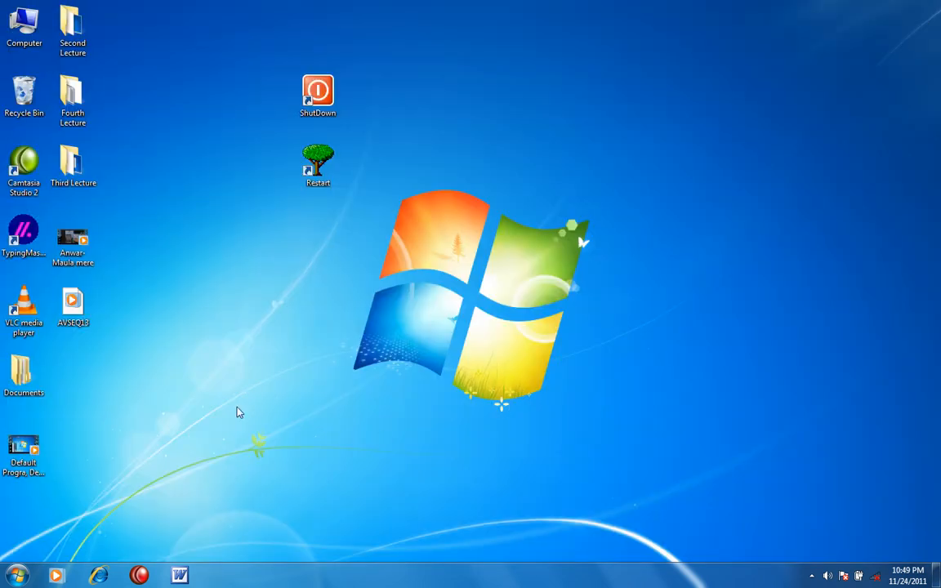
# Open the Program Files folder on Local Disk (C:).
pyautogui.click(22, 32)
pyautogui.doubleClick(22, 32)
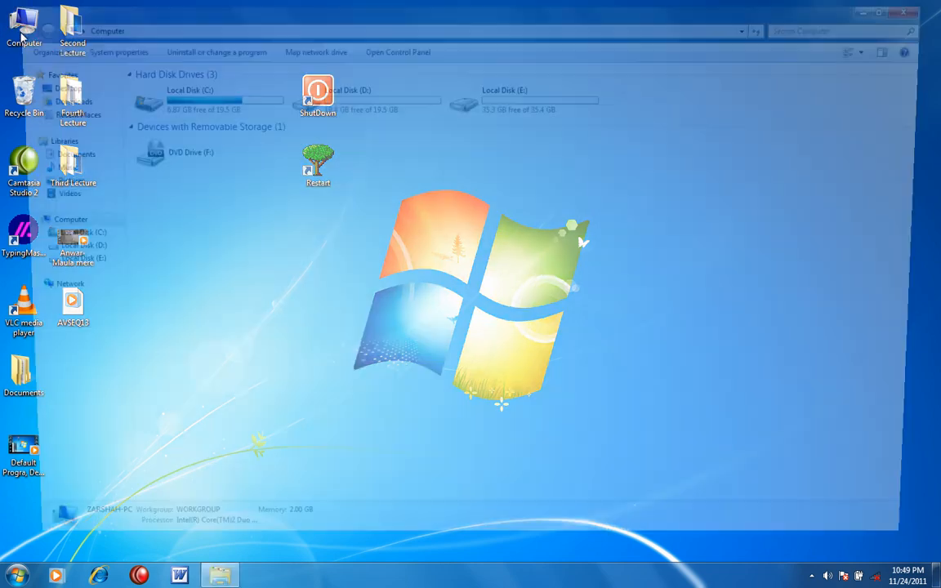
pyautogui.doubleClick(183, 93)
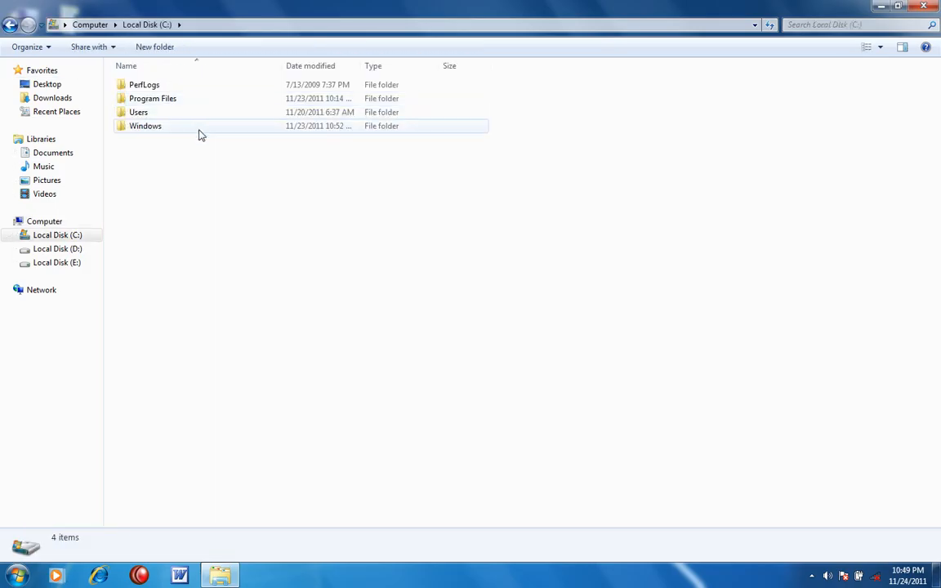
pyautogui.doubleClick(173, 102)
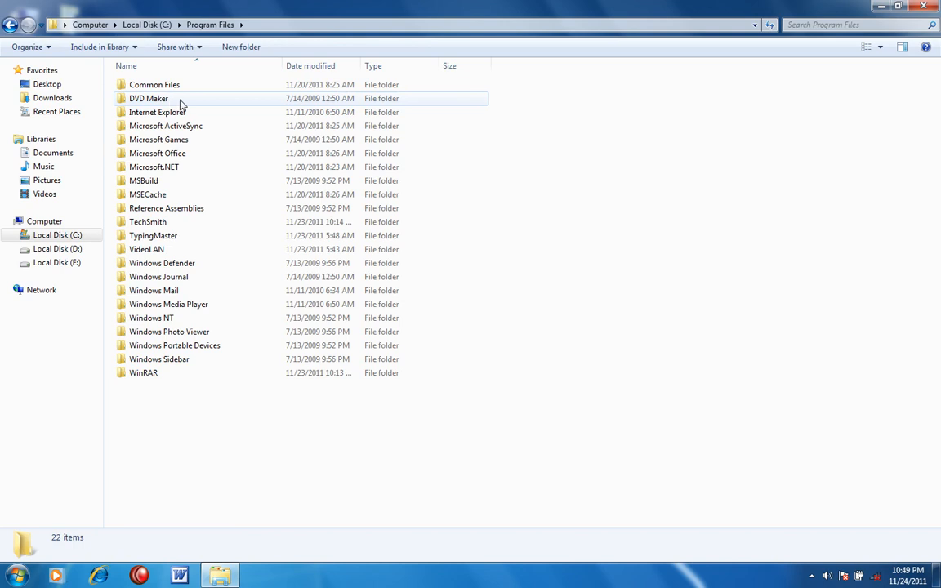
pyautogui.press('w')
pyautogui.press('w')
pyautogui.click(181, 99)
pyautogui.press('w')
pyautogui.press('w')
pyautogui.press('w')
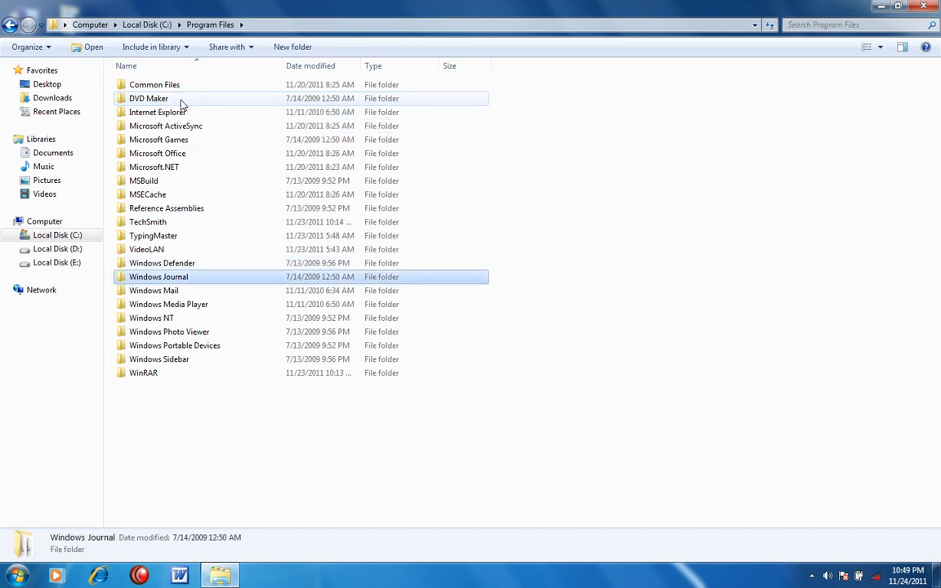
pyautogui.press('Return')
pyautogui.doubleClick(180, 99)
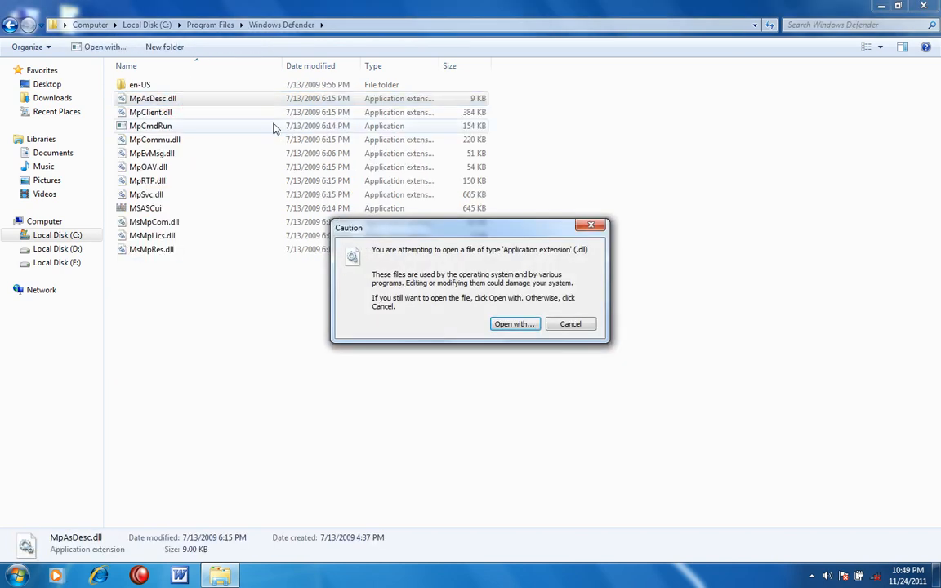
pyautogui.click(580, 327)
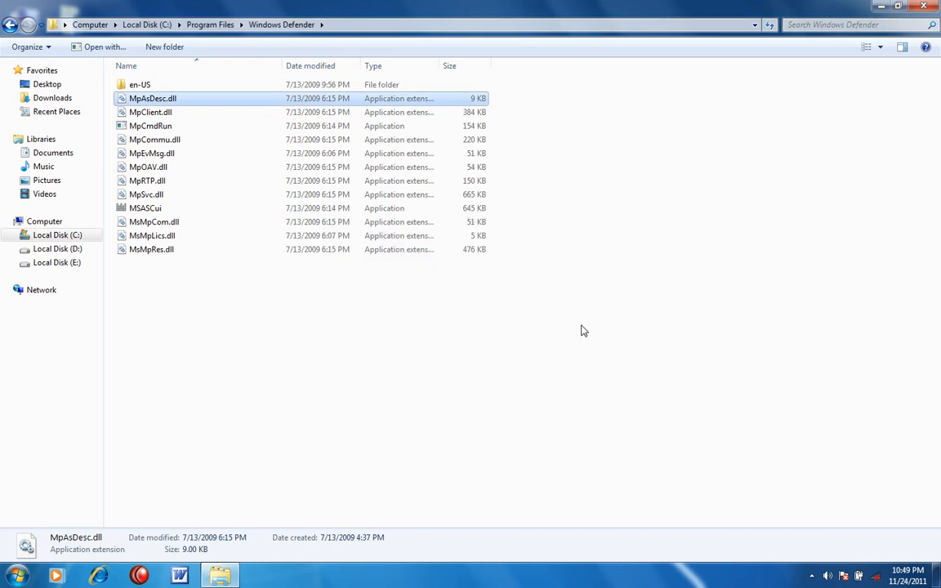
pyautogui.press('BackSpace')
# Locate the WinRAR folder in Program Files and close the folder window.
pyautogui.click(179, 373)
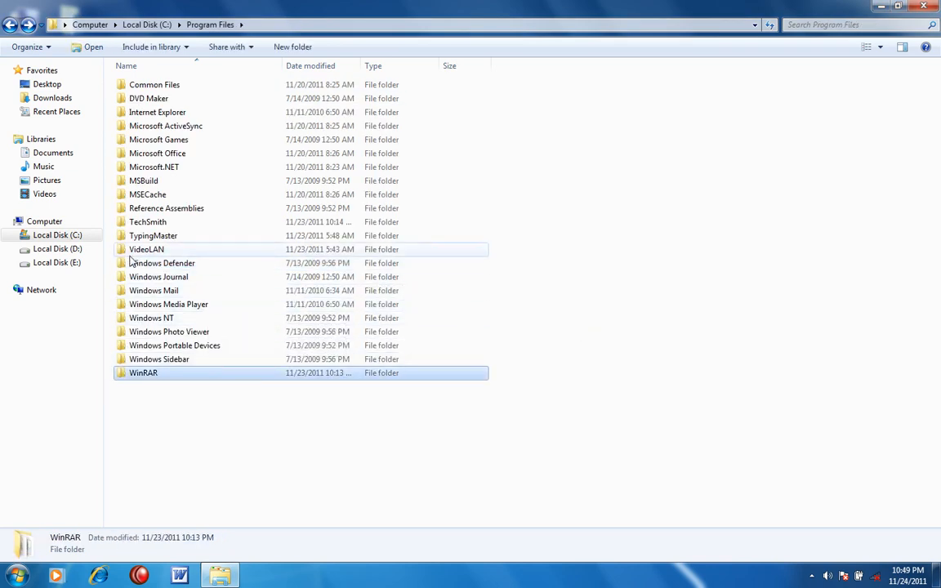
pyautogui.hotkey('alt', 'F4')
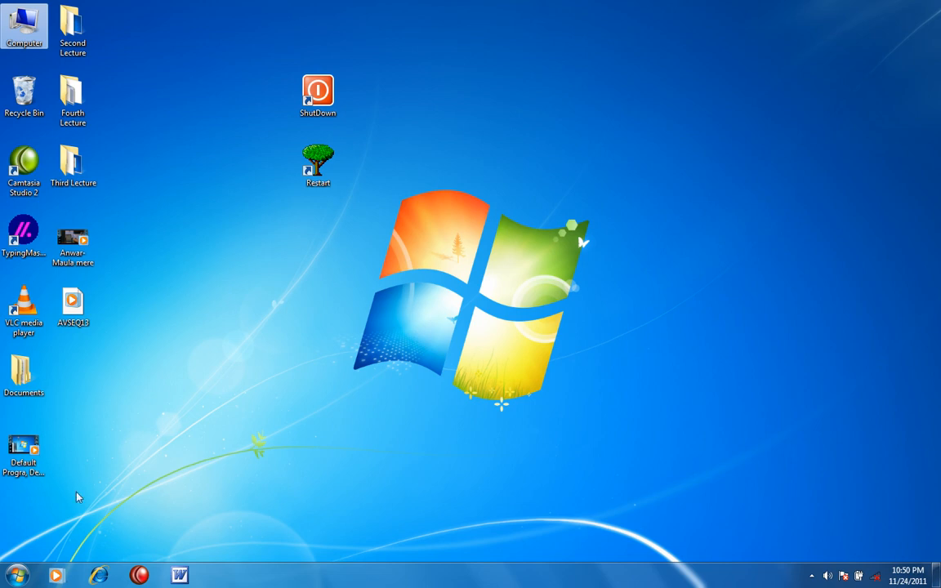
# Open Programs and Features in Control Panel.
pyautogui.click(17, 576)
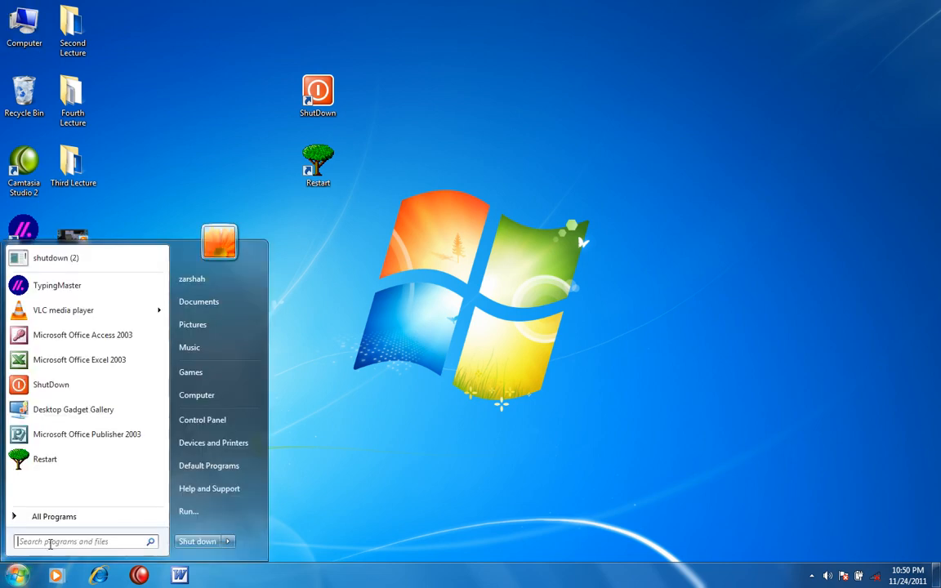
pyautogui.click(237, 419)
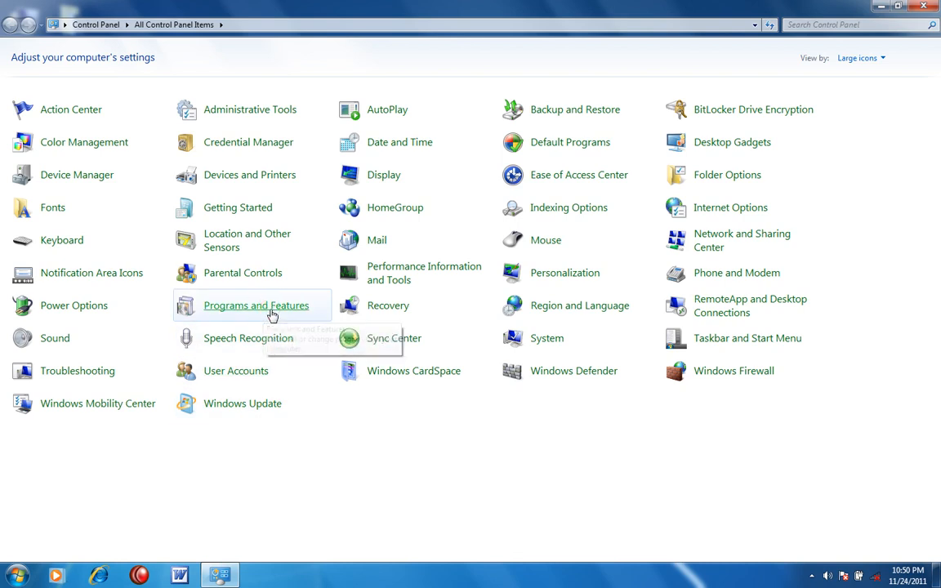
pyautogui.click(272, 316)
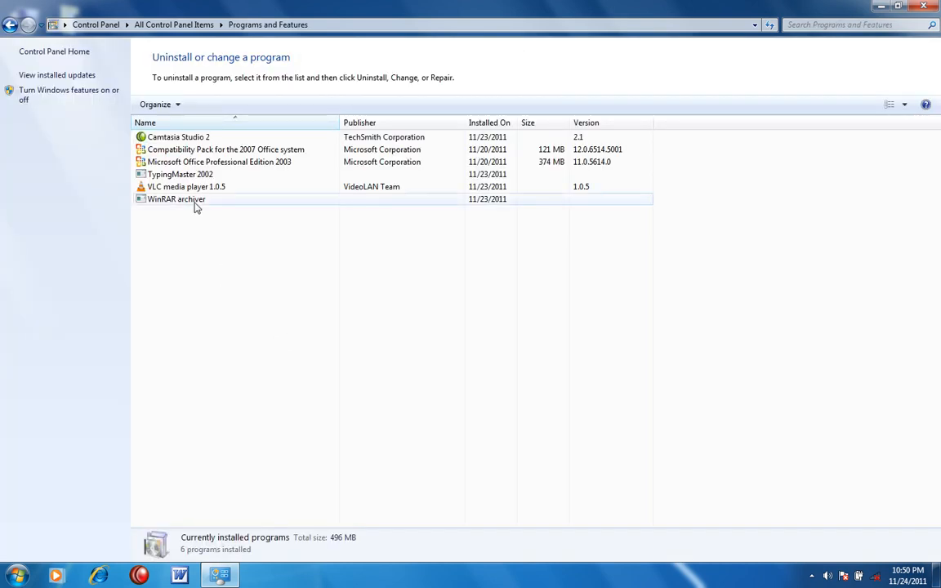
# Uninstall WinRAR archiver, confirm the removal, and close Programs and Features.
pyautogui.click(196, 204)
pyautogui.click(210, 279)
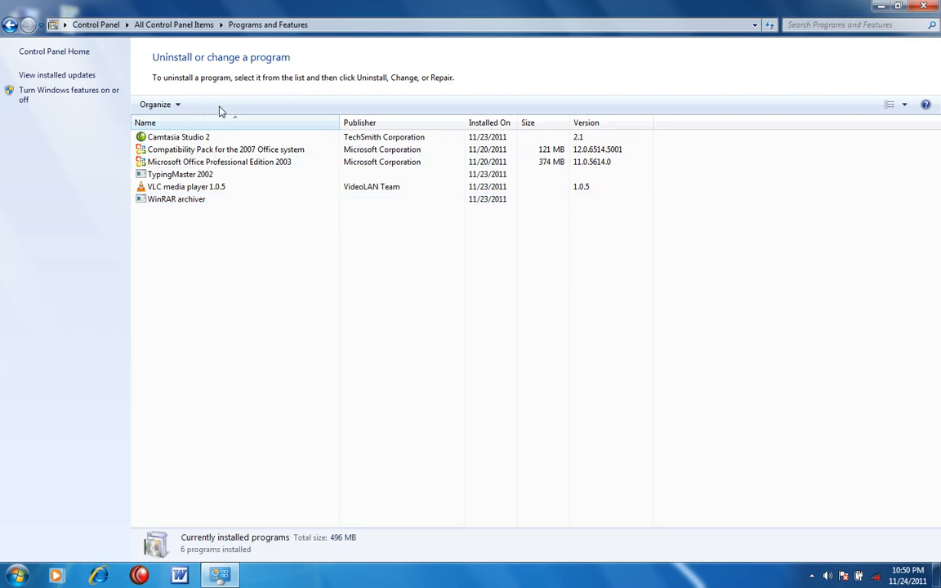
pyautogui.click(198, 203)
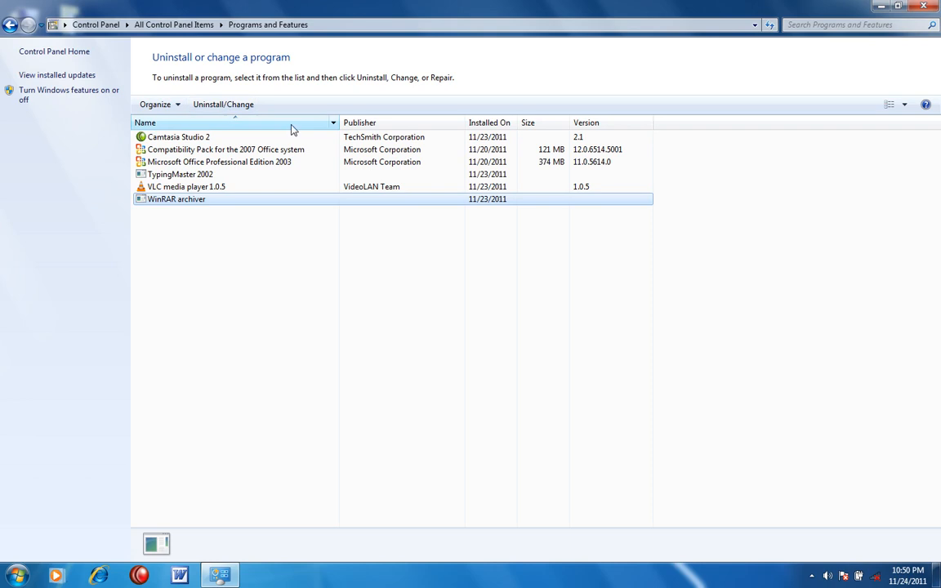
pyautogui.click(221, 106)
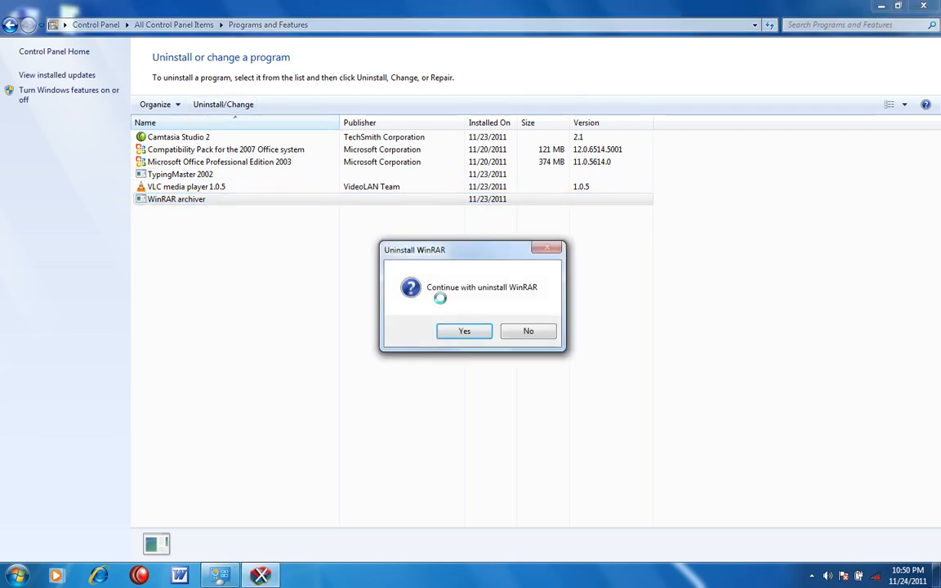
pyautogui.click(464, 331)
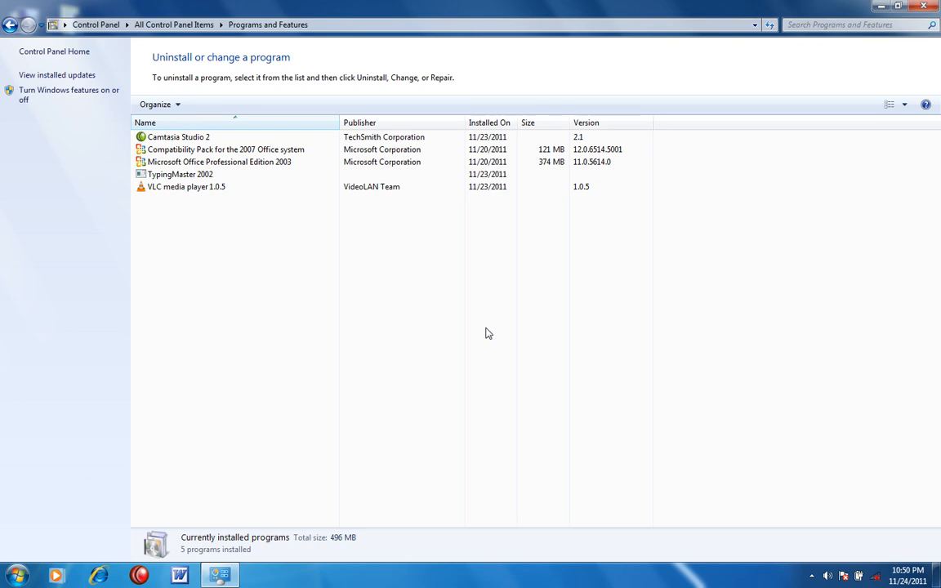
pyautogui.click(927, 4)
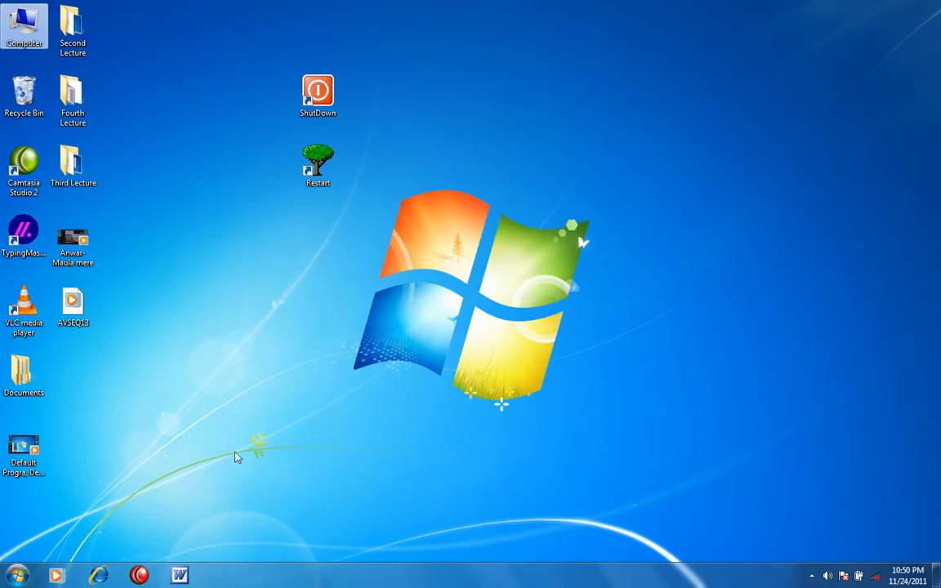
# Run the WinRar 4.1.65 application from inside the WinRar 4.1.65 archive in the Softwares folder on Local Disk (E:).
pyautogui.doubleClick(27, 25)
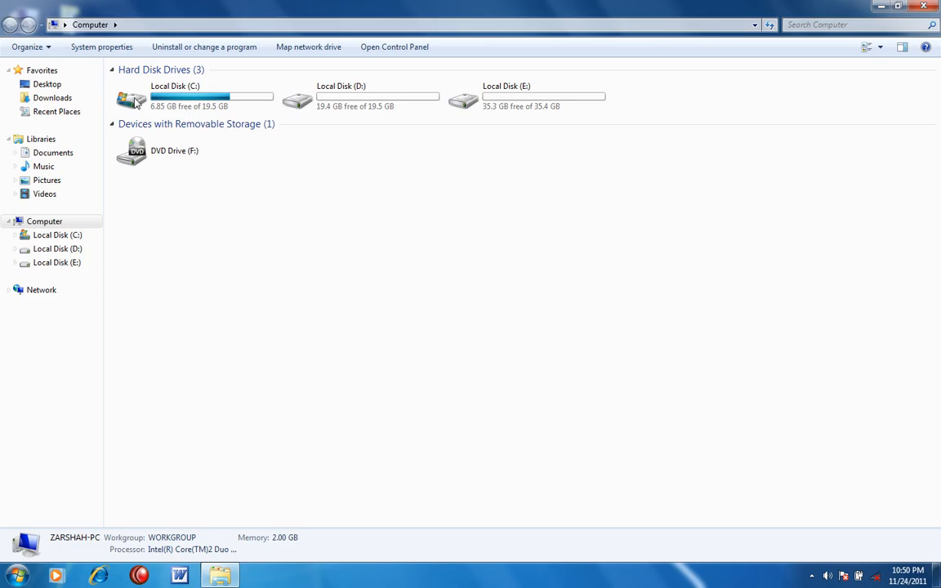
pyautogui.doubleClick(497, 99)
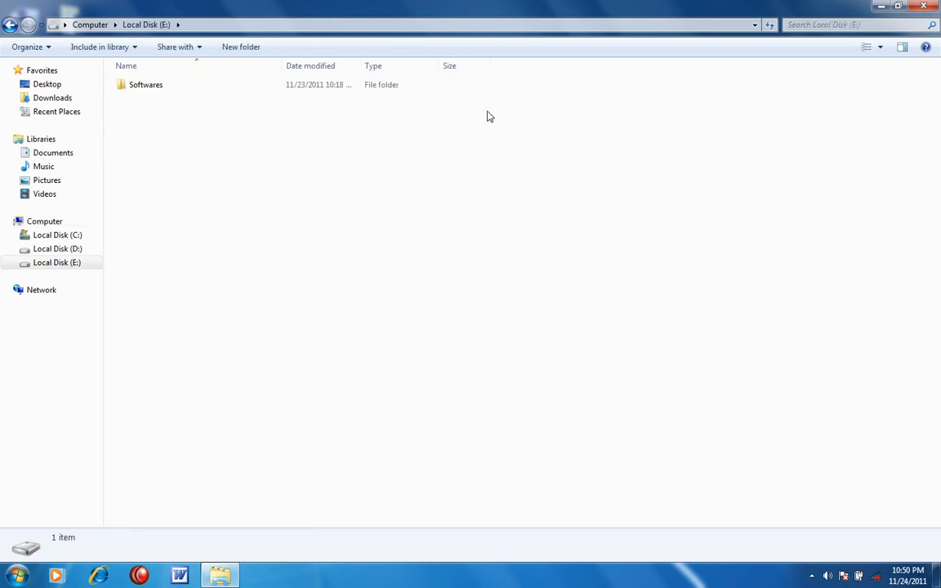
pyautogui.click(158, 85)
pyautogui.doubleClick(158, 85)
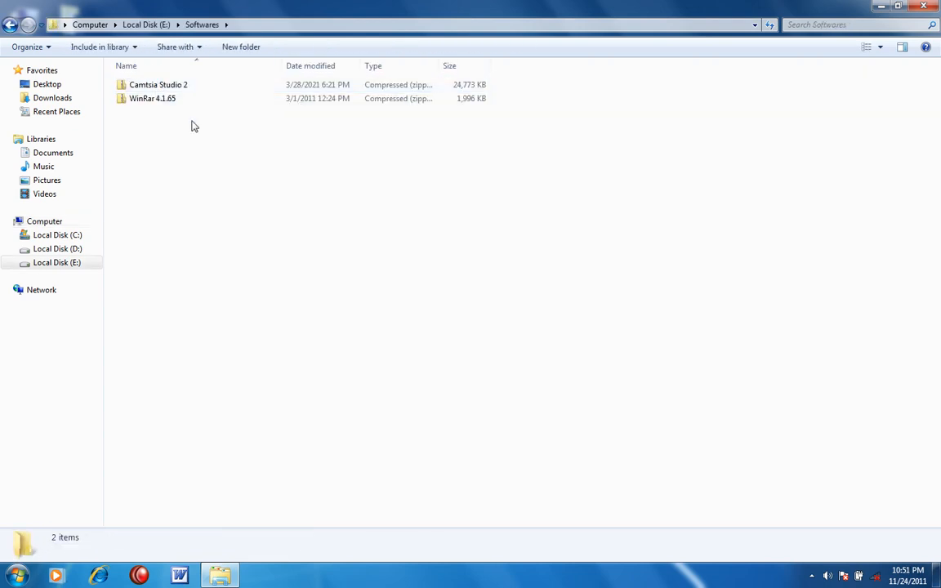
pyautogui.click(154, 99)
pyautogui.doubleClick(154, 100)
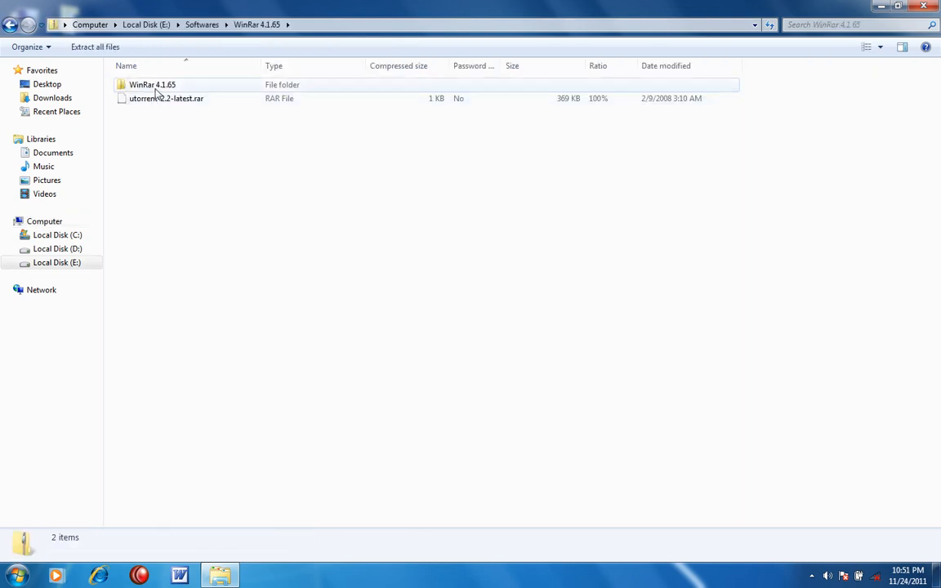
pyautogui.doubleClick(154, 86)
pyautogui.doubleClick(160, 85)
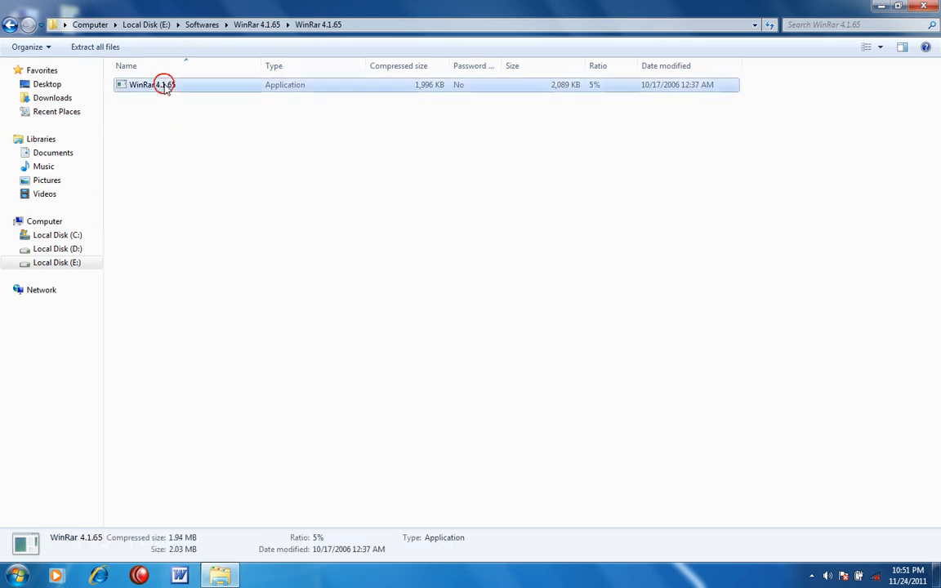
pyautogui.click(484, 313)
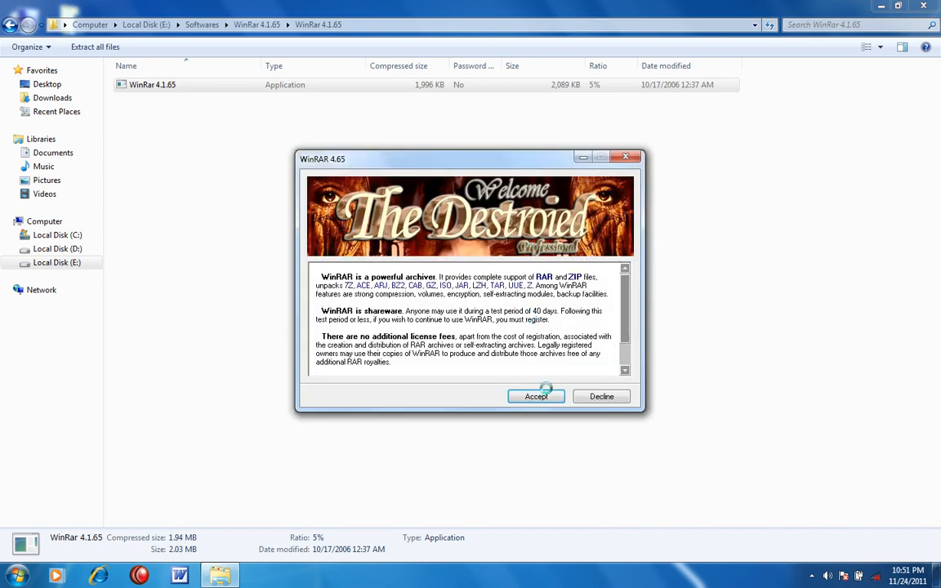
# Accept the licence and install WinRAR to C:\Program Files\WinRAR with the default setup options, and close the setup and folder windows.
pyautogui.click(538, 395)
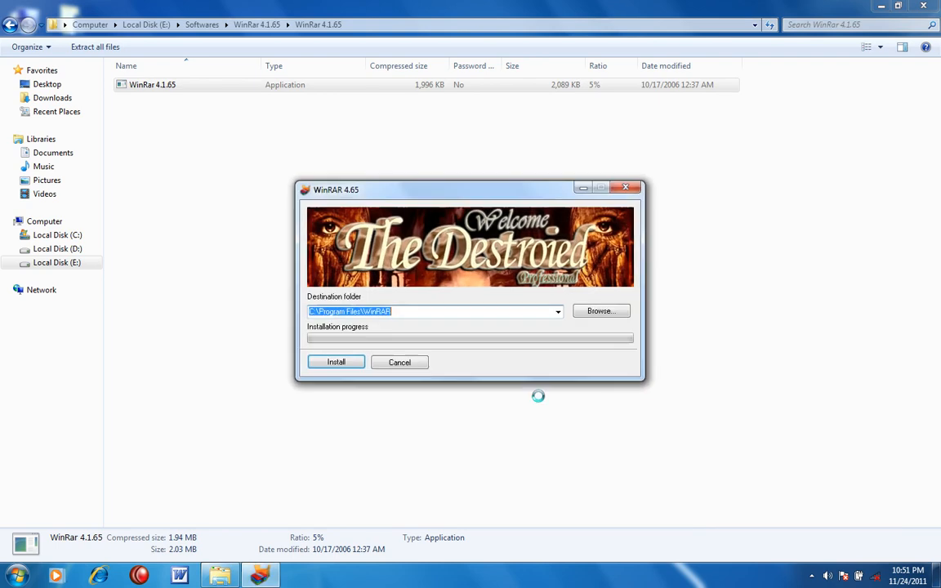
pyautogui.click(337, 362)
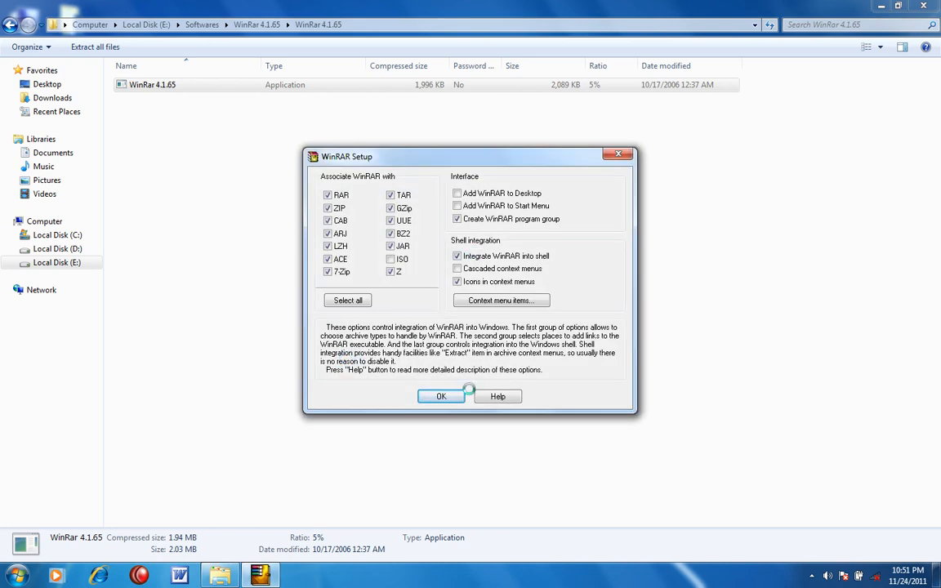
pyautogui.click(441, 396)
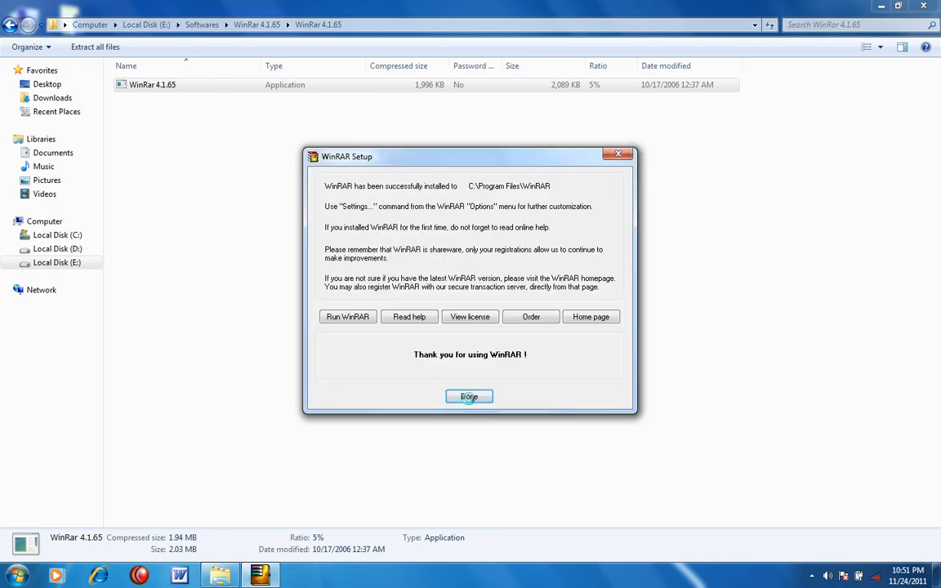
pyautogui.click(467, 394)
pyautogui.doubleClick(808, 5)
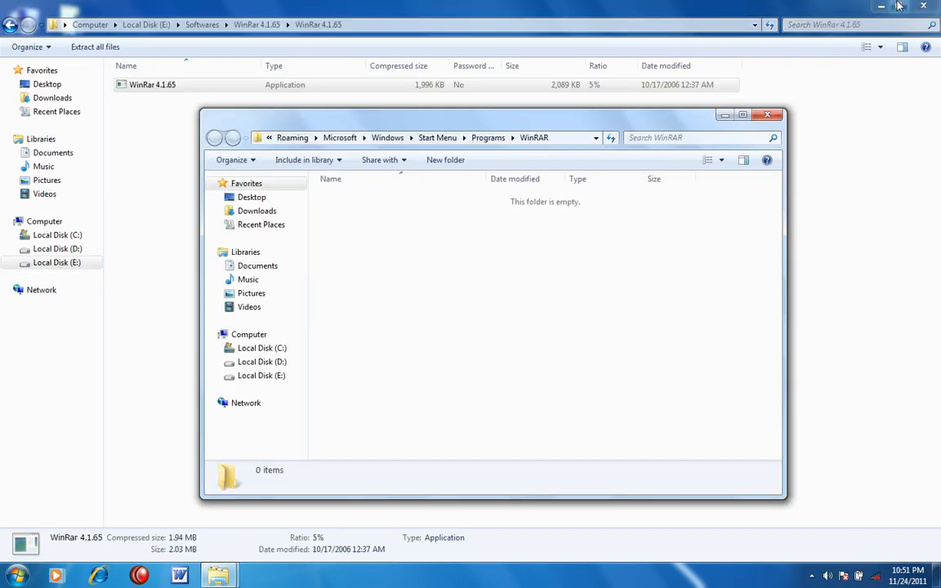
pyautogui.click(769, 119)
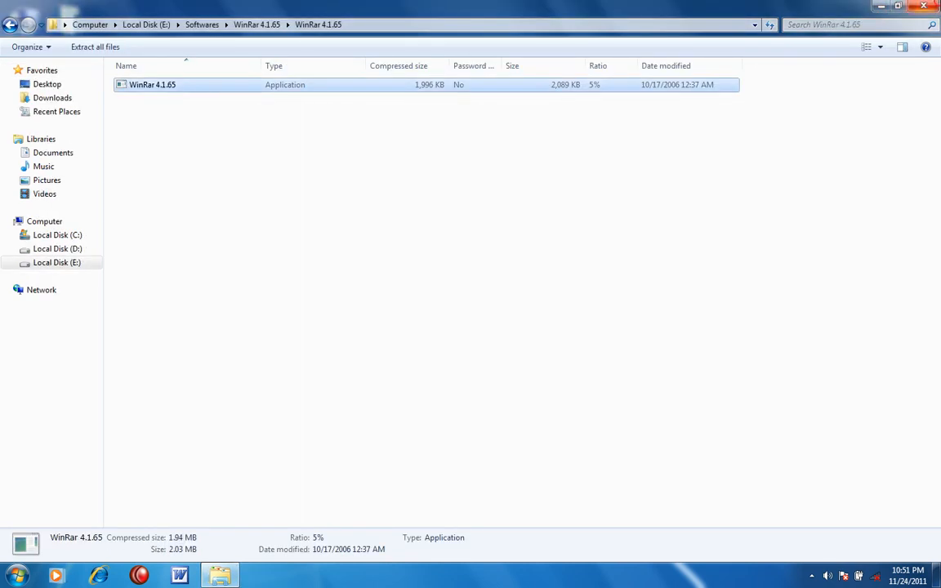
pyautogui.click(923, 6)
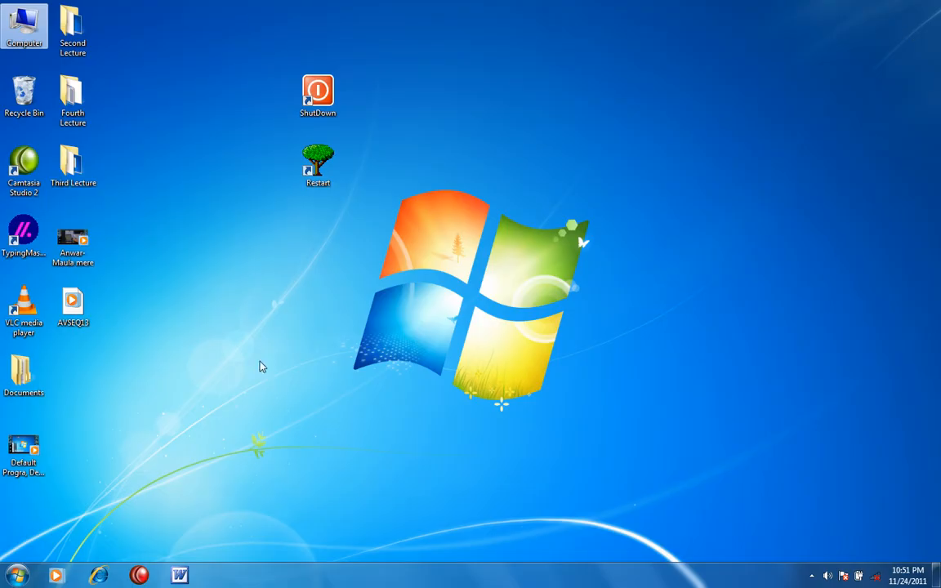
# Check Programs and Features in Control Panel for the reinstalled WinRAR archiver and select its entry.
pyautogui.click(16, 576)
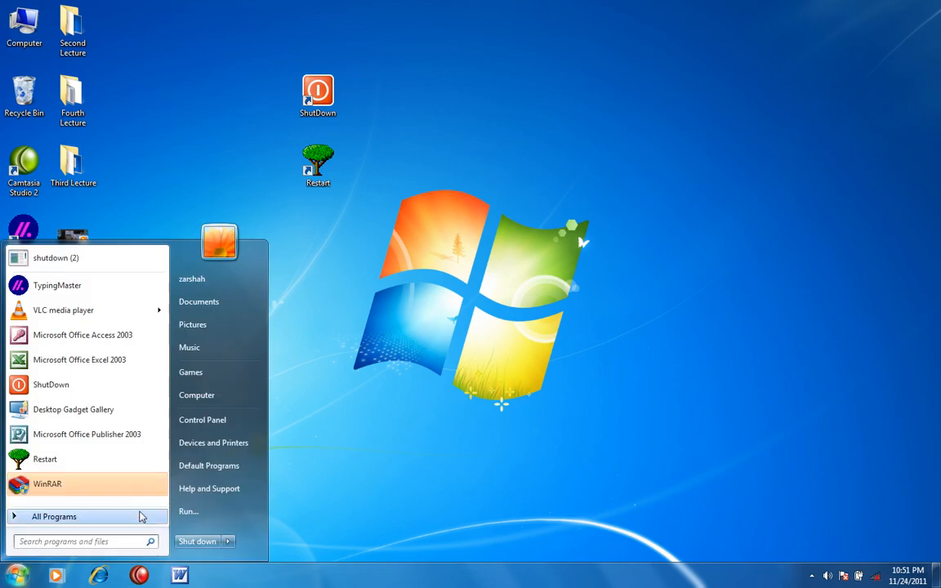
pyautogui.click(219, 420)
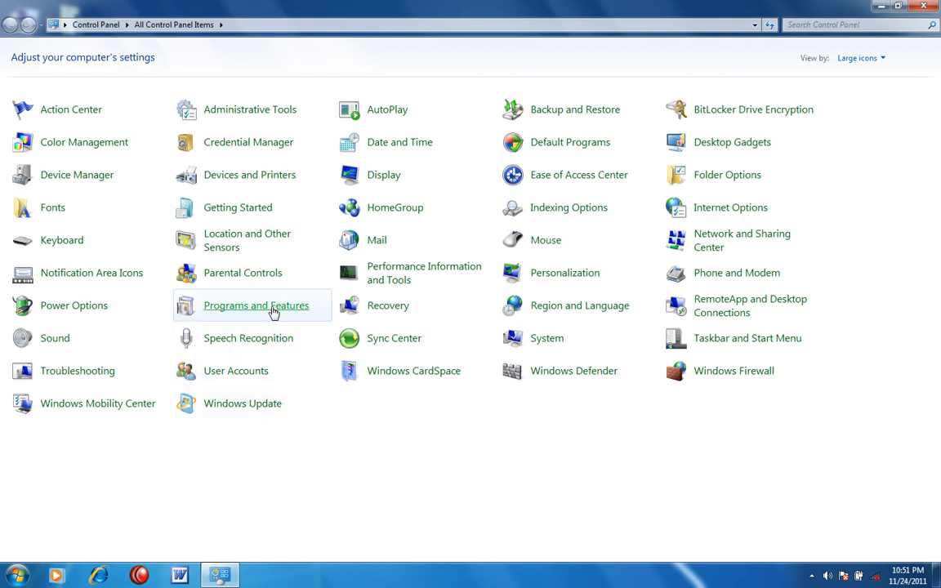
pyautogui.click(274, 311)
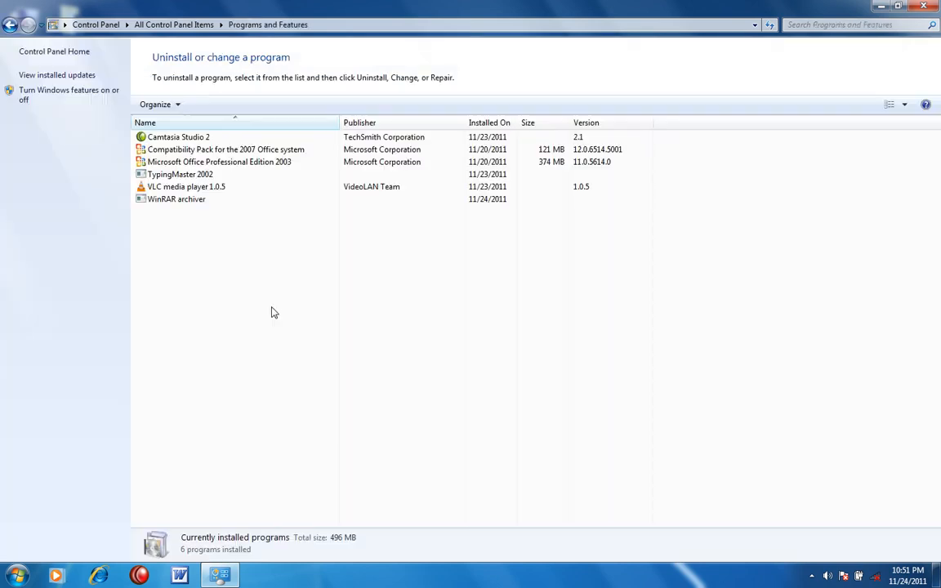
pyautogui.click(194, 199)
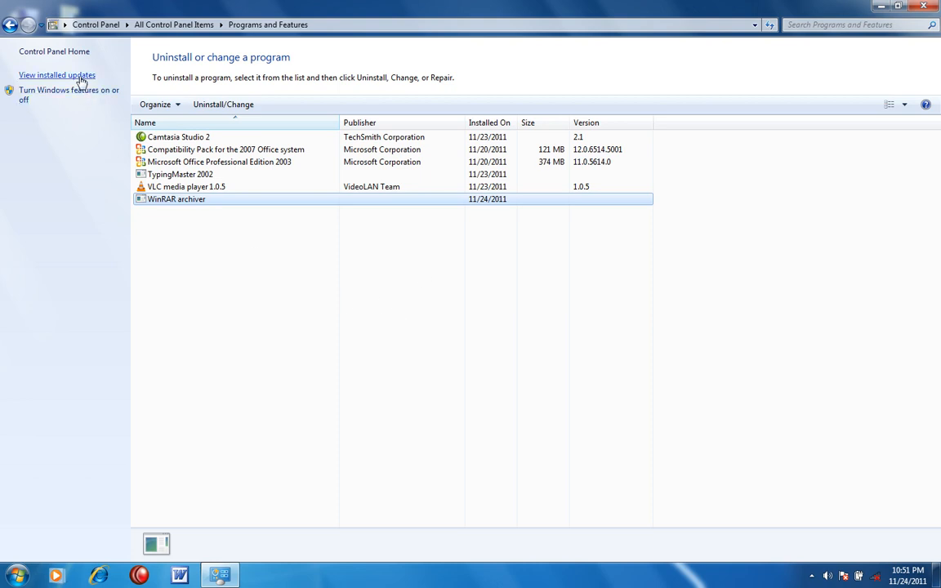
# Examine the list of installed Microsoft Windows updates from Programs and Features, selecting several security update entries.
pyautogui.click(374, 393)
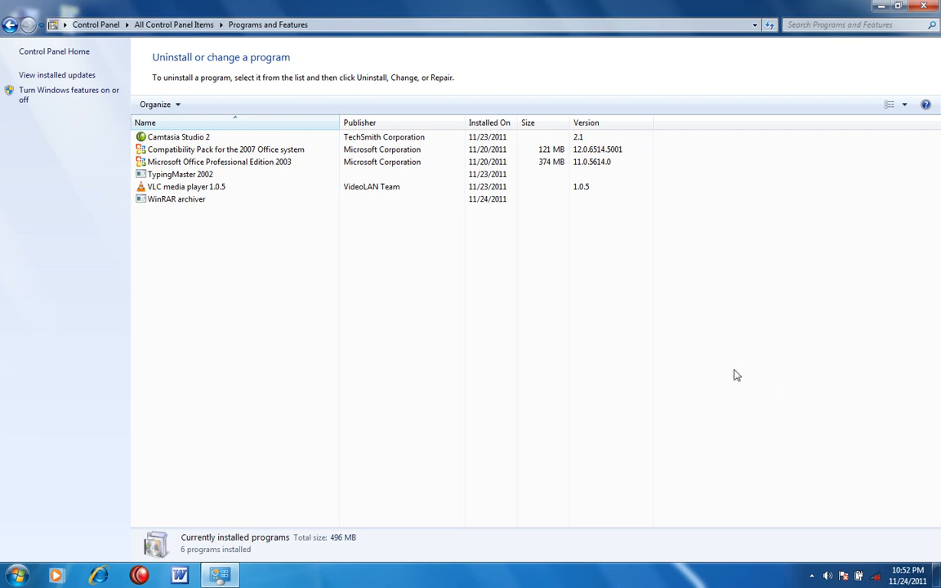
pyautogui.click(78, 76)
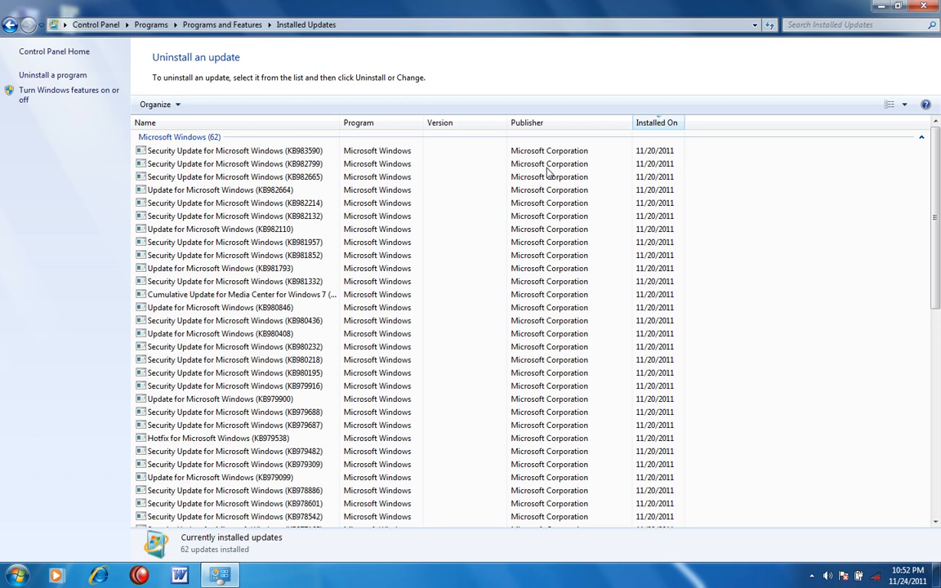
pyautogui.click(255, 322)
pyautogui.scroll(-10, 304, 317)
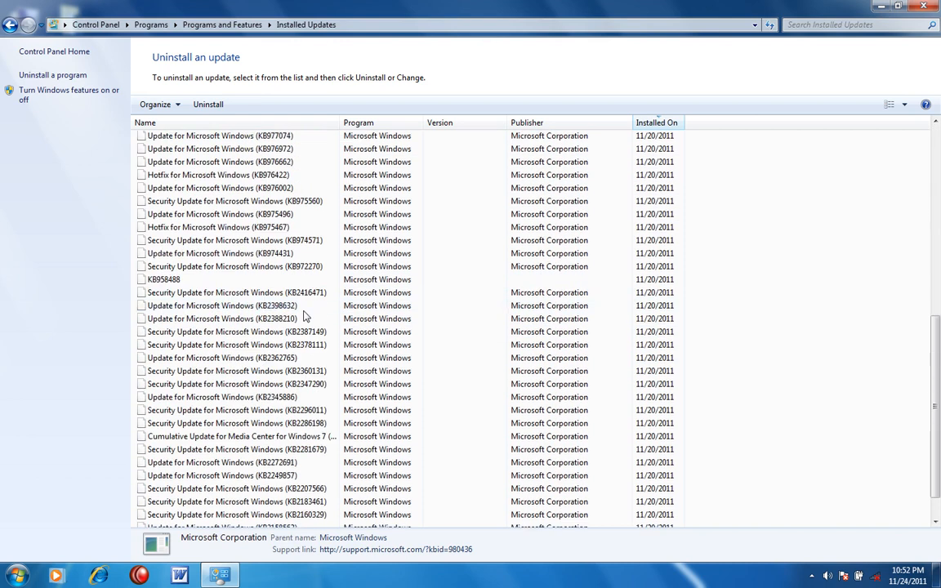
pyautogui.scroll(-1, 286, 311)
pyautogui.scroll(5, 235, 327)
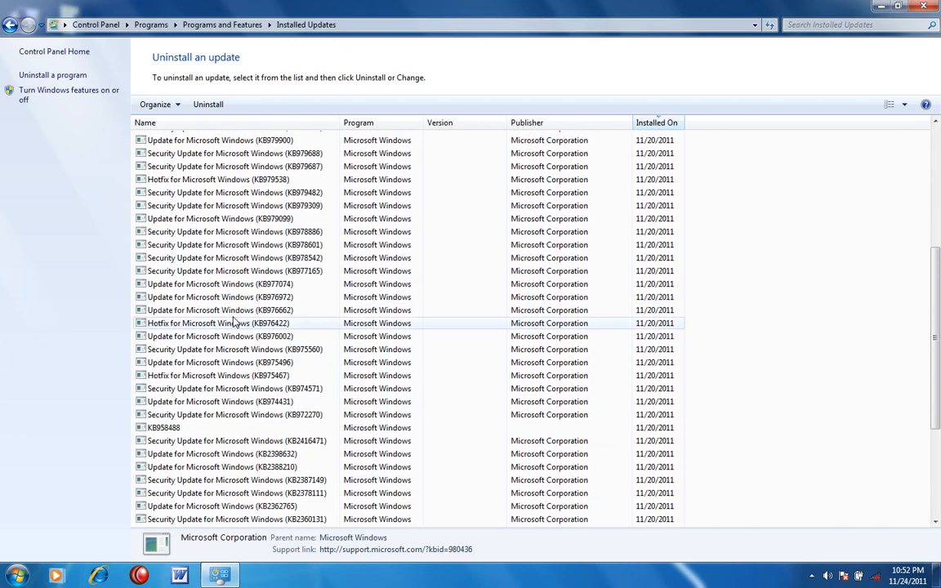
pyautogui.scroll(7, 235, 323)
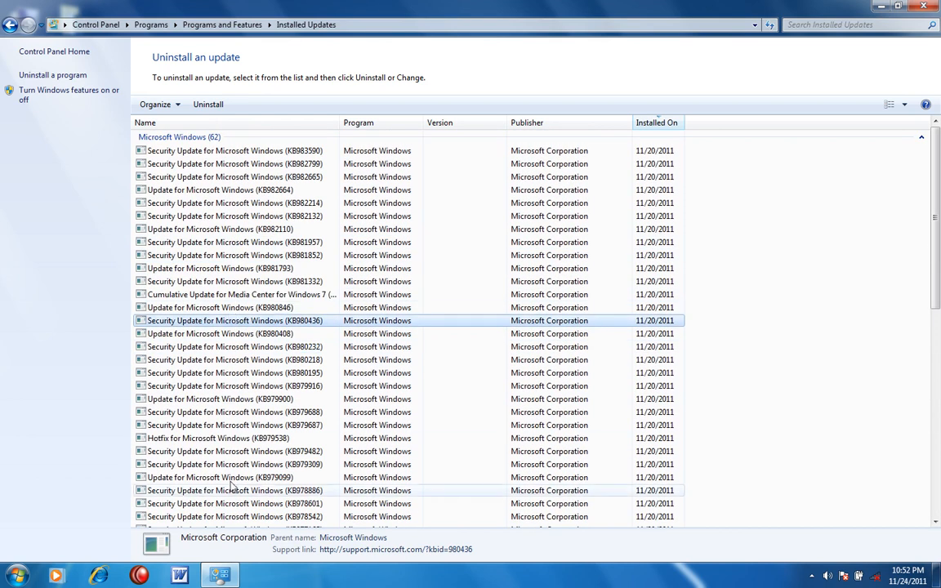
pyautogui.click(218, 439)
pyautogui.click(225, 451)
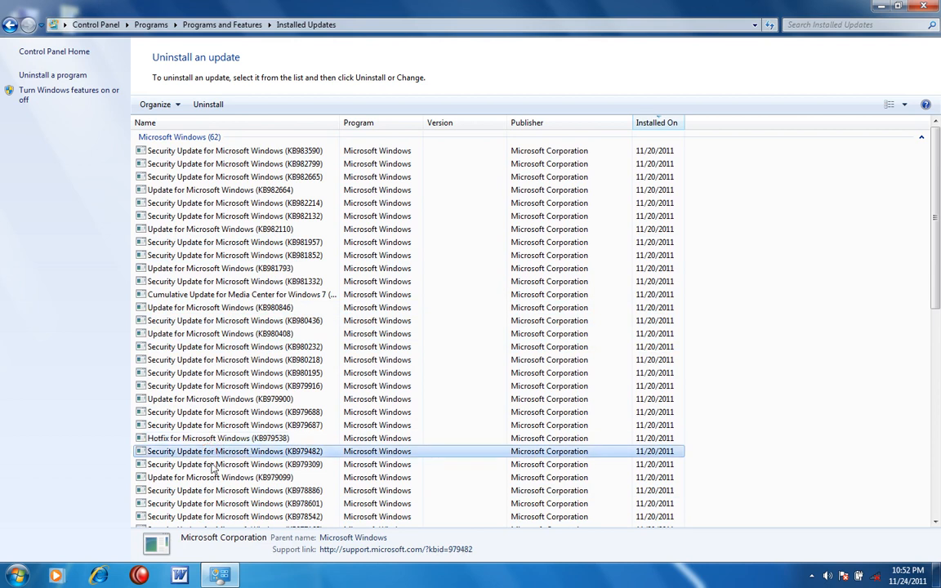
pyautogui.click(254, 242)
pyautogui.click(262, 203)
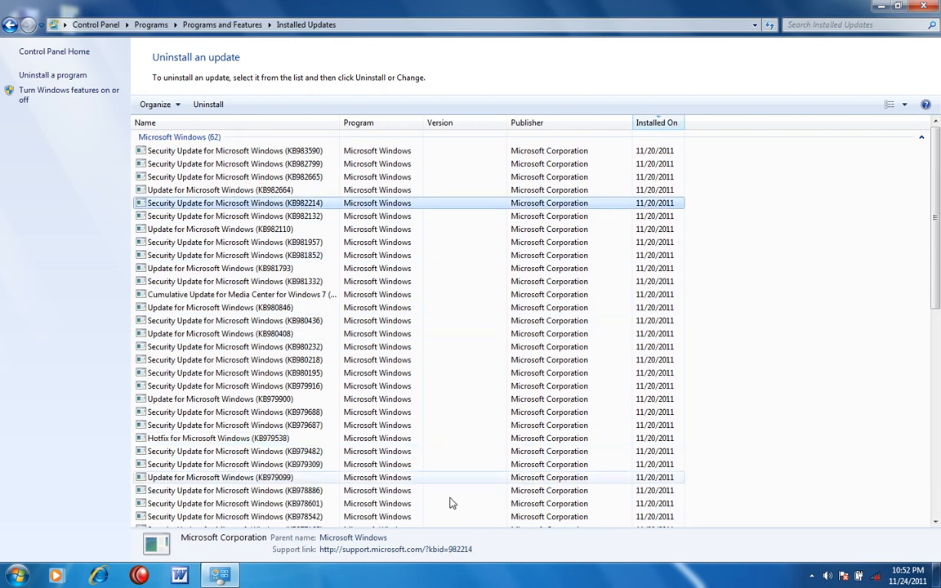
pyautogui.click(732, 149)
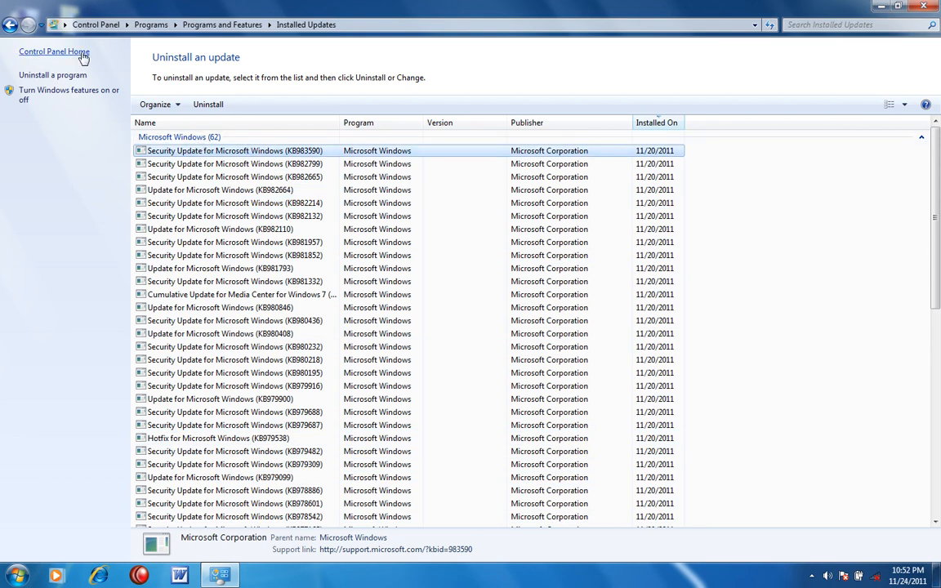
# Switch back to the installed programs list, view the installed updates again, and close the window.
pyautogui.click(56, 75)
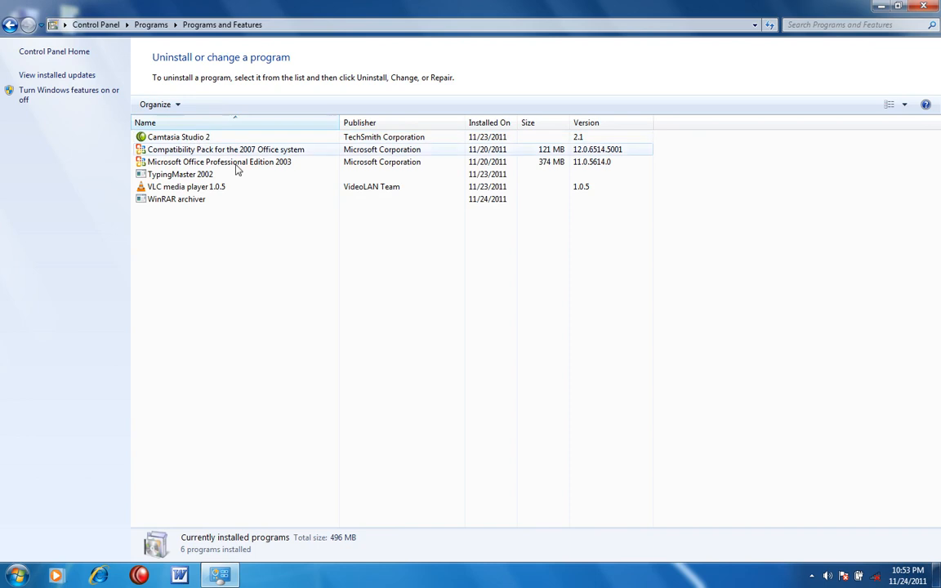
pyautogui.click(58, 76)
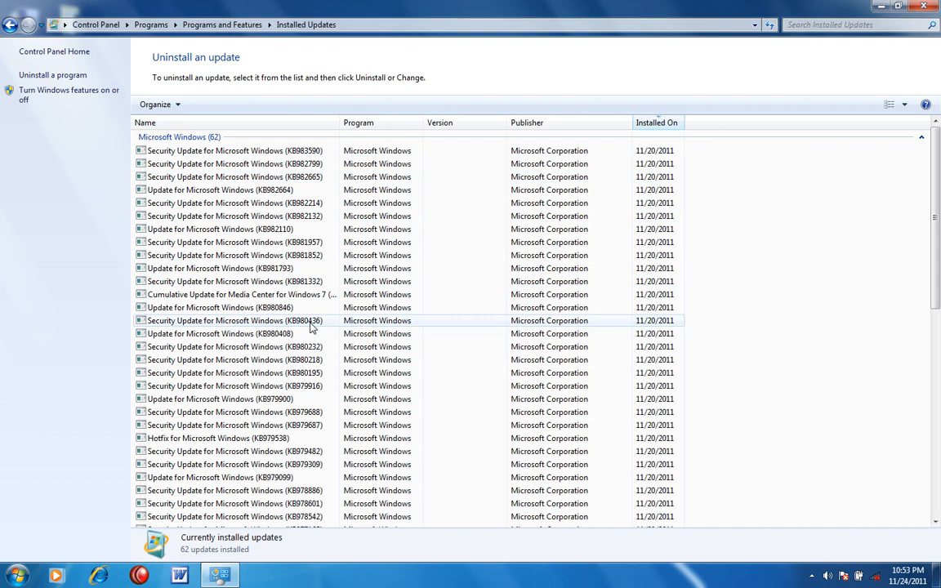
pyautogui.hotkey('alt', 'F4')
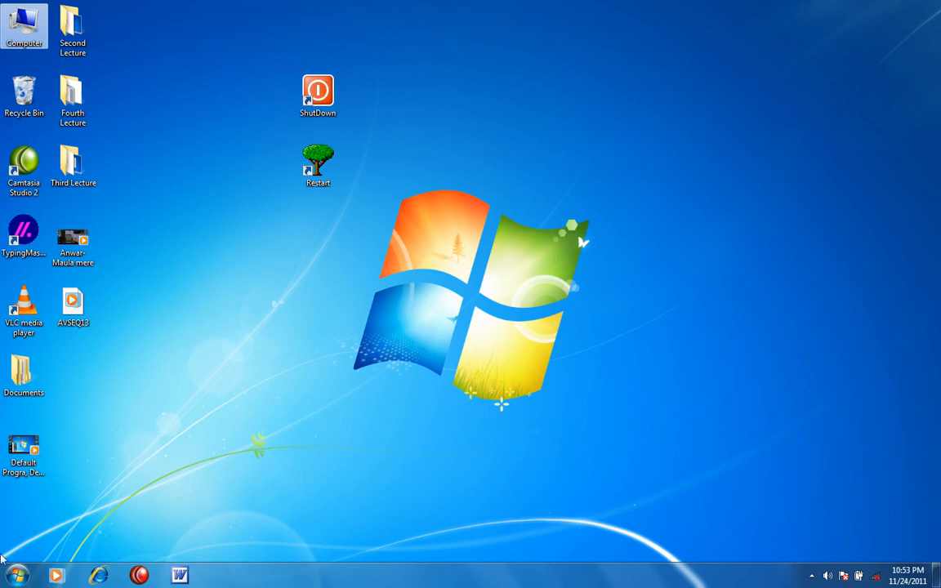
# Open the Games folder to view the available games and close it.
pyautogui.click(17, 576)
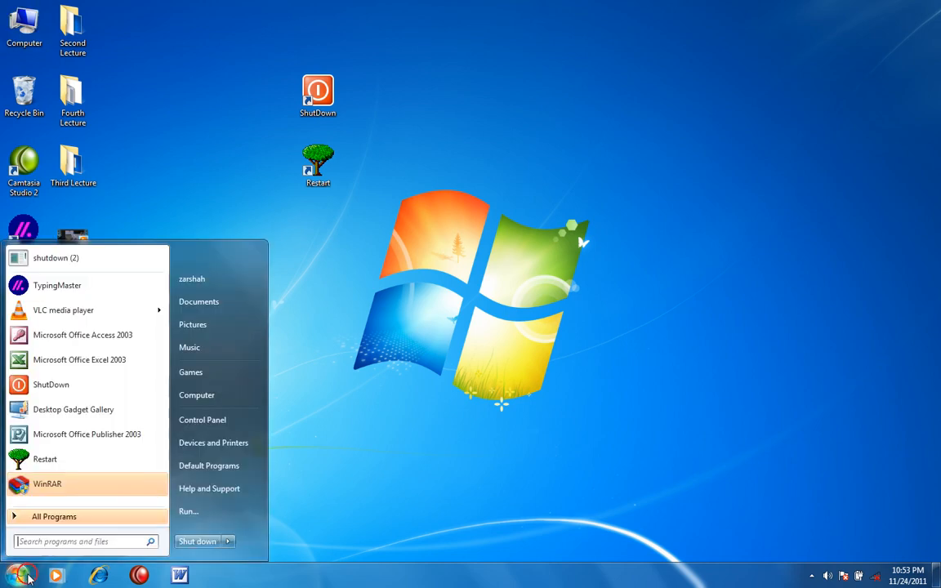
pyautogui.click(220, 376)
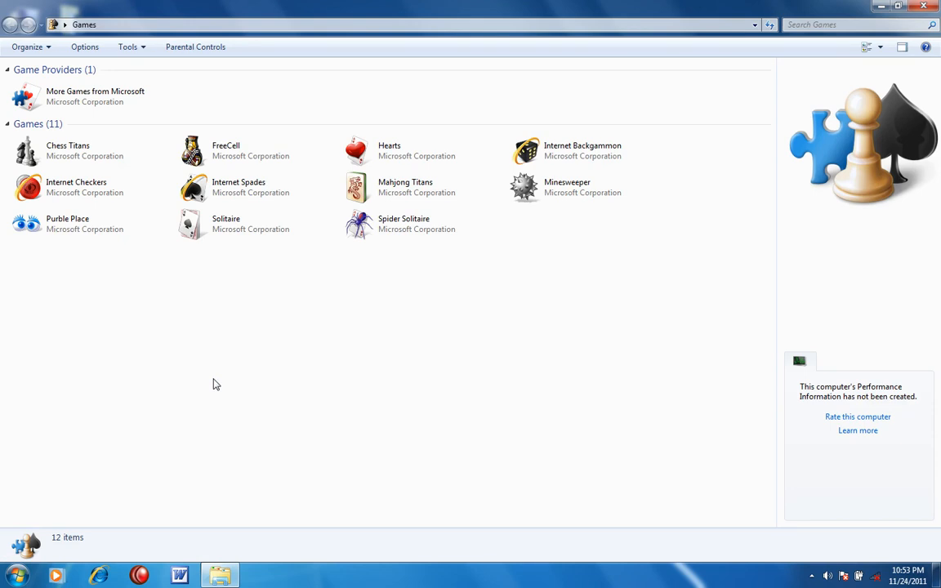
pyautogui.click(338, 223)
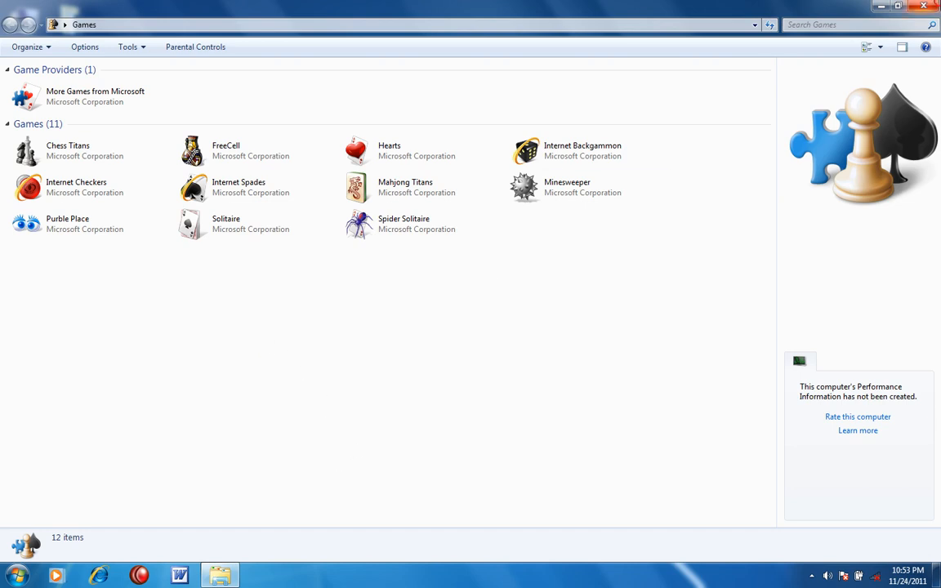
pyautogui.click(924, 6)
# Turn off the Games Windows feature through Programs and Features in Control Panel and apply the change.
pyautogui.click(16, 575)
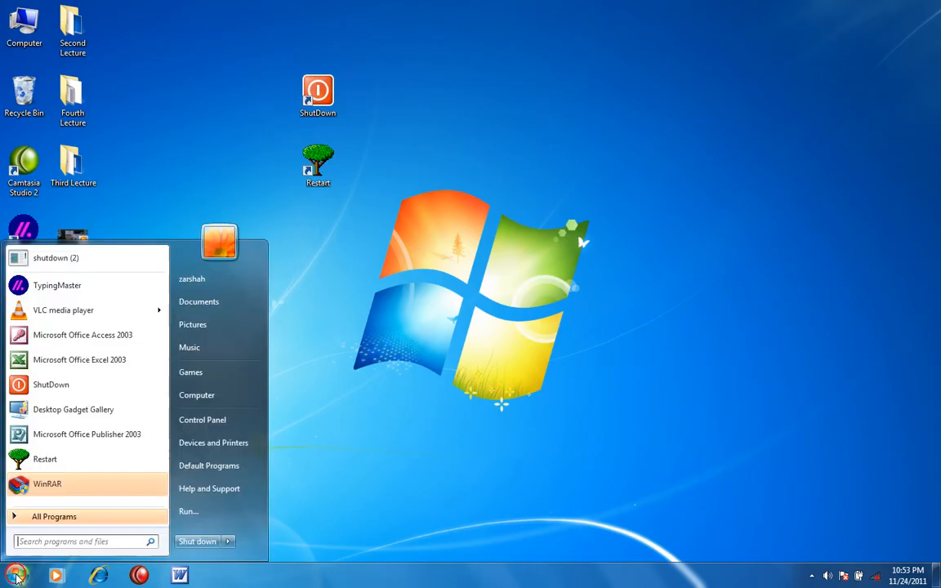
pyautogui.click(203, 420)
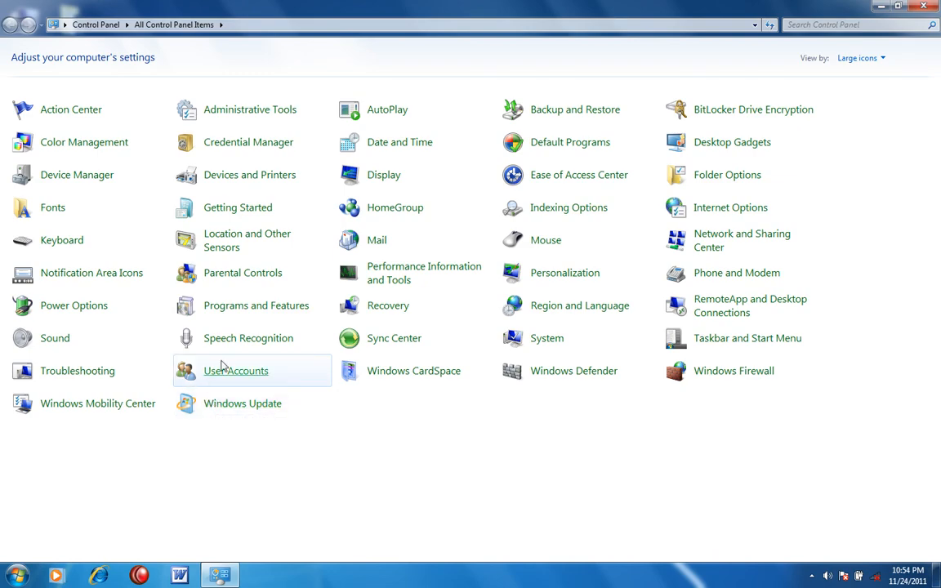
pyautogui.click(251, 310)
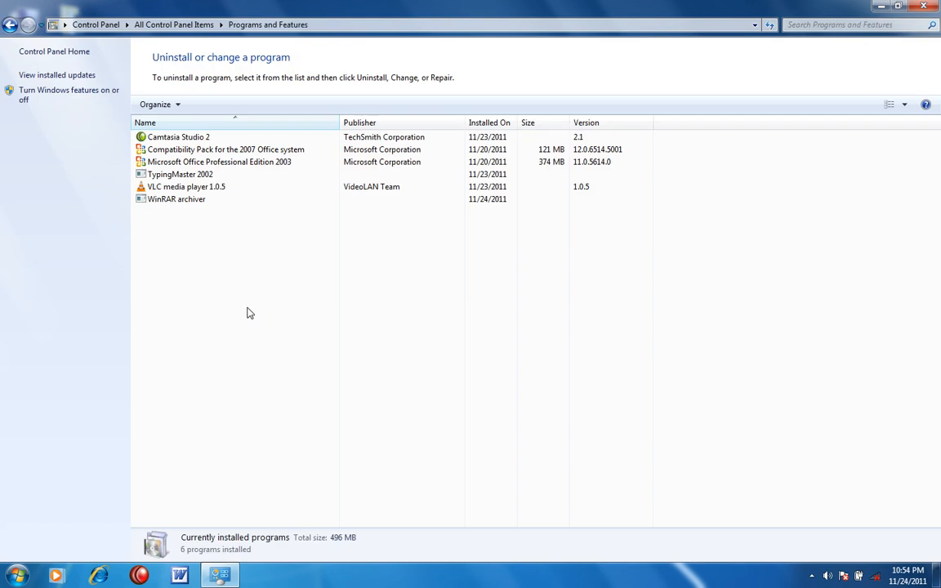
pyautogui.click(84, 91)
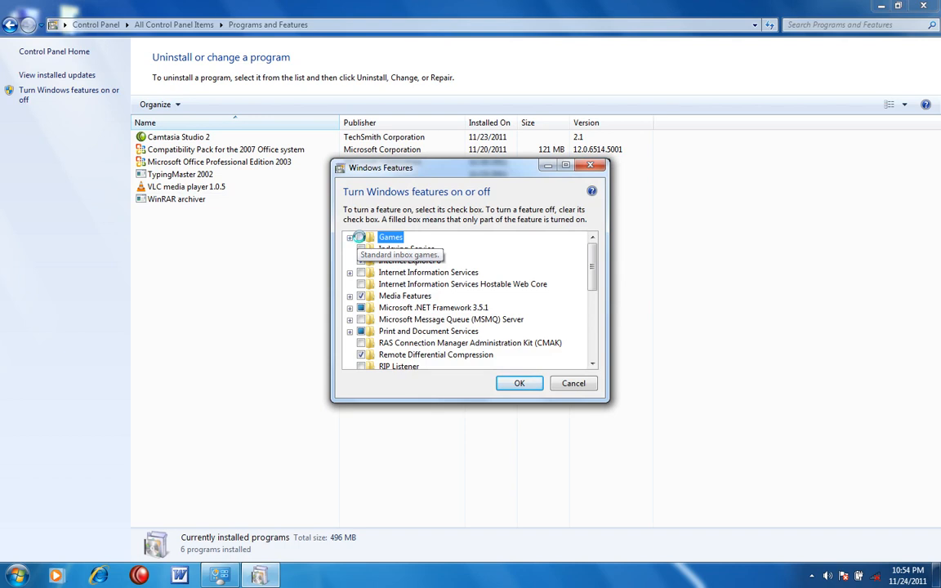
pyautogui.click(531, 383)
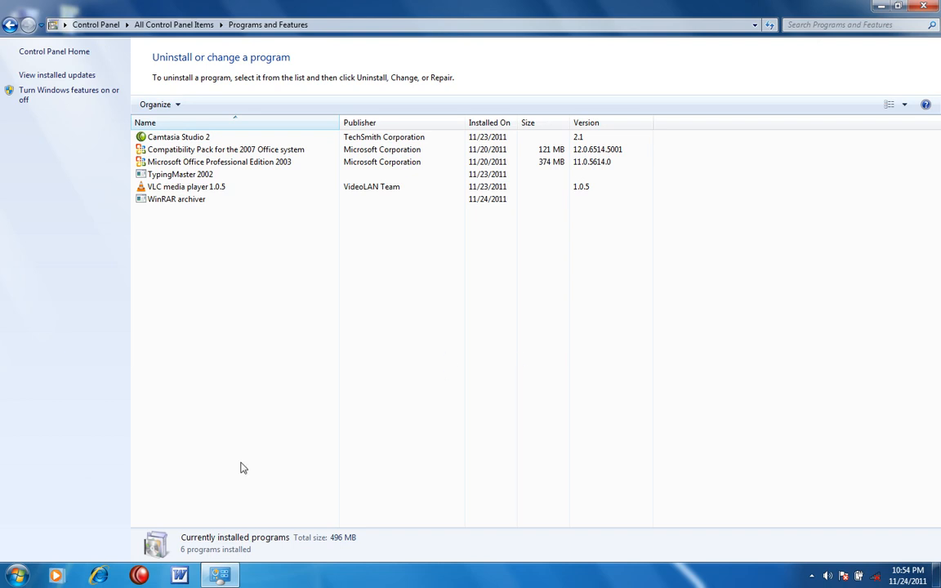
# Check the Games folder with the Games feature turned off, and close it.
pyautogui.click(16, 576)
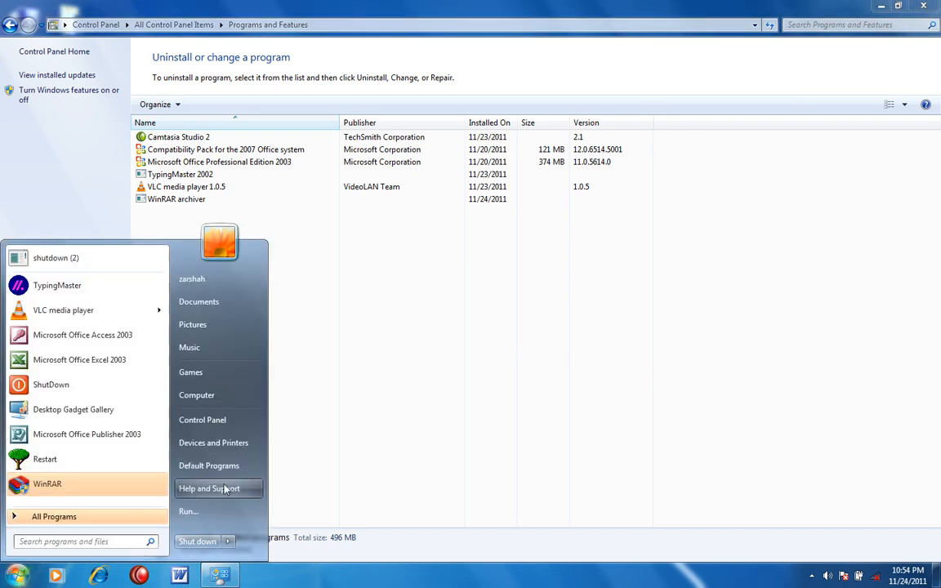
pyautogui.click(224, 373)
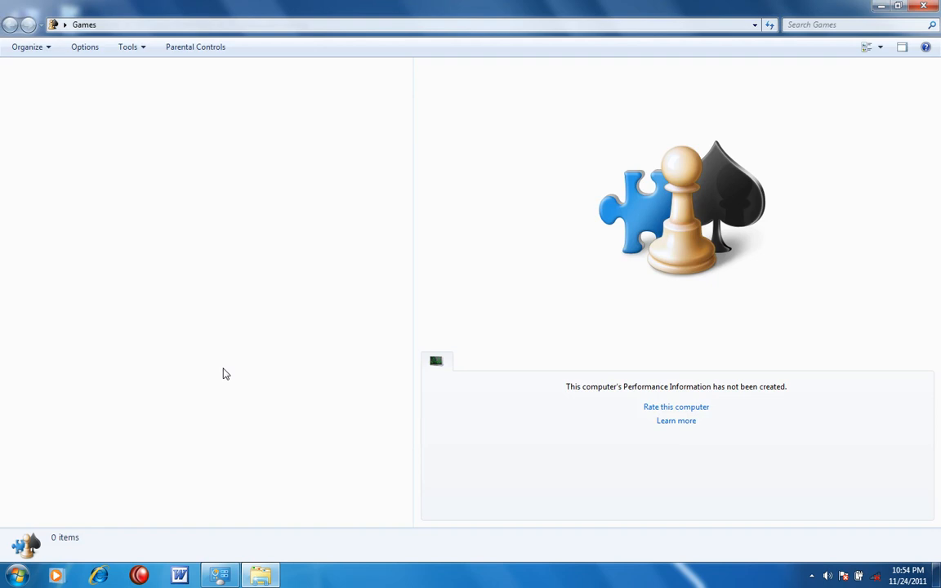
pyautogui.click(924, 6)
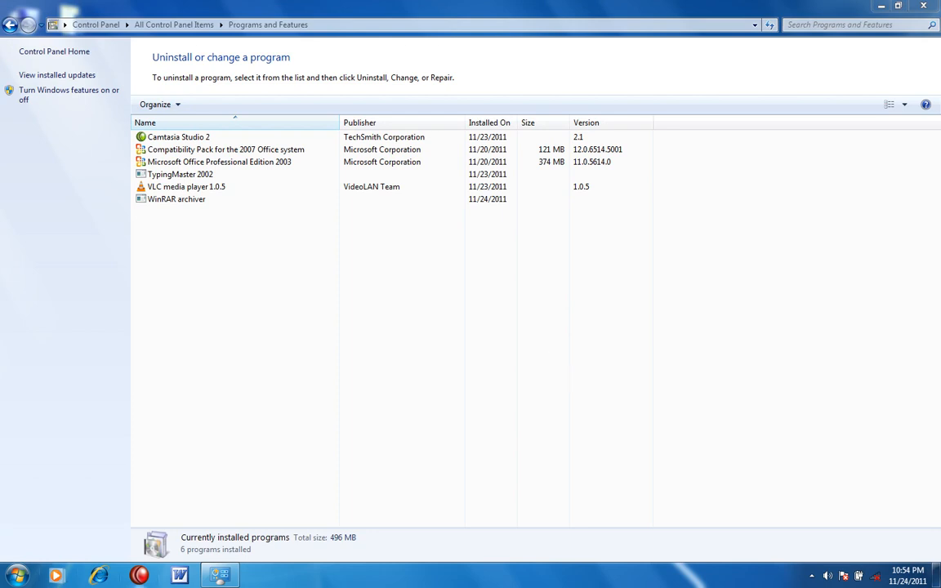
# Turn the Games Windows feature back on and apply the change.
pyautogui.click(89, 92)
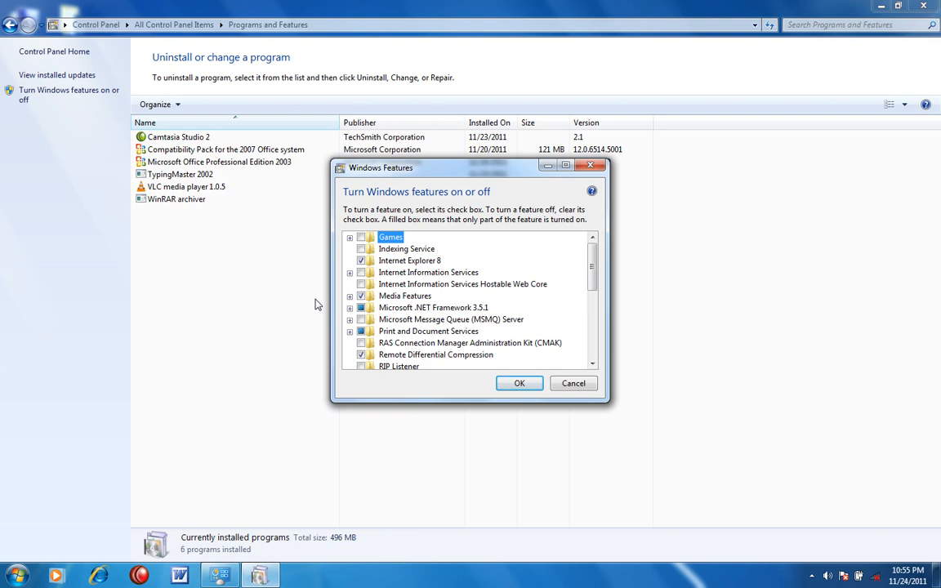
pyautogui.click(361, 237)
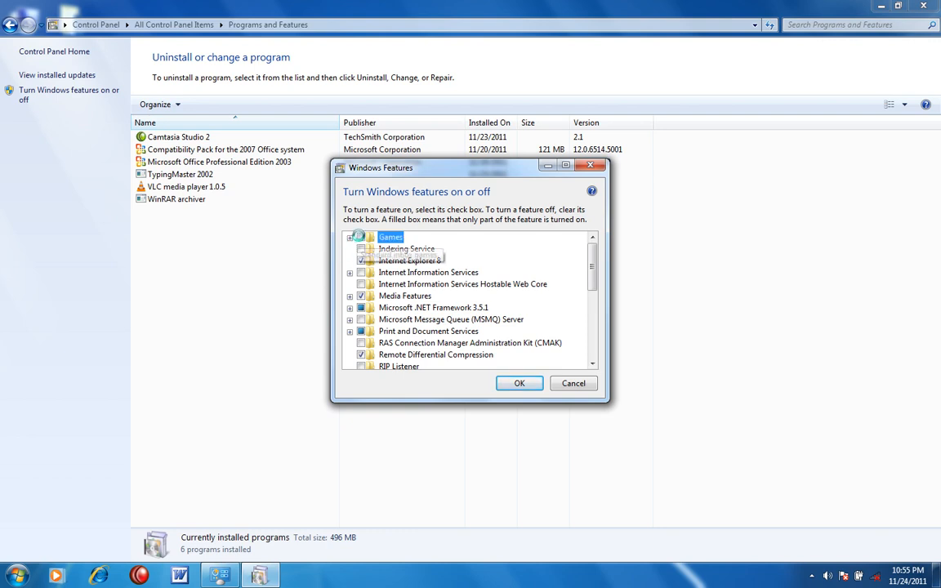
pyautogui.click(520, 384)
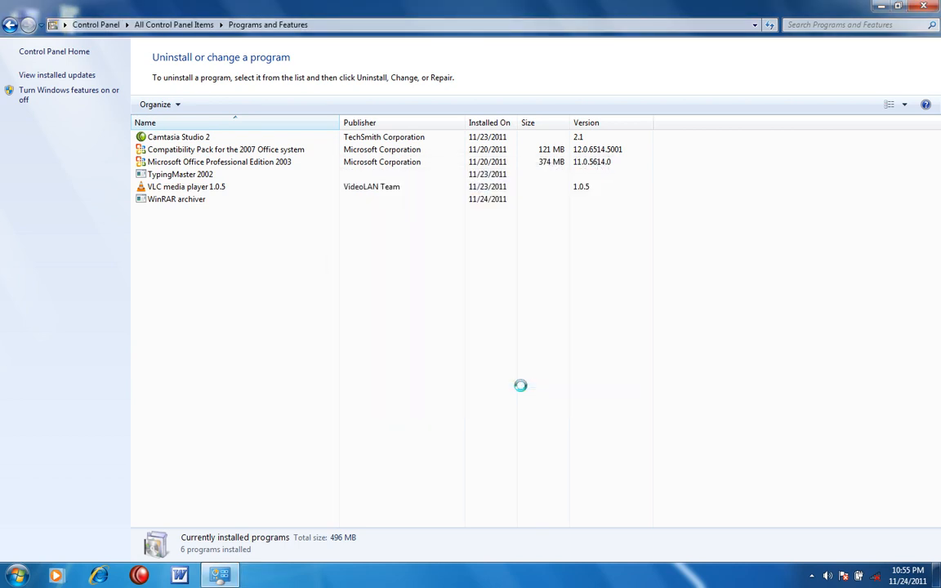
# Check the Games folder for the restored games, and close both it and Programs and Features.
pyautogui.click(16, 576)
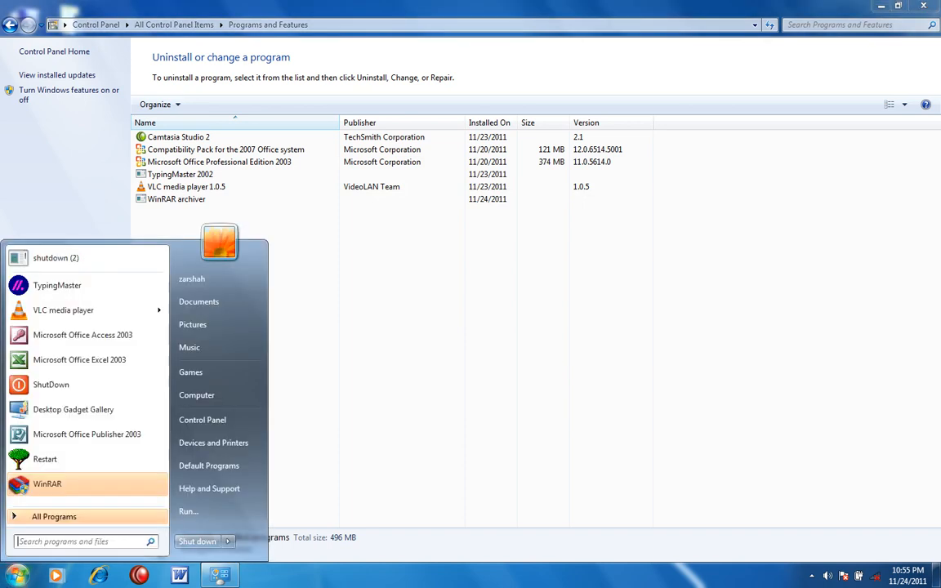
pyautogui.click(192, 373)
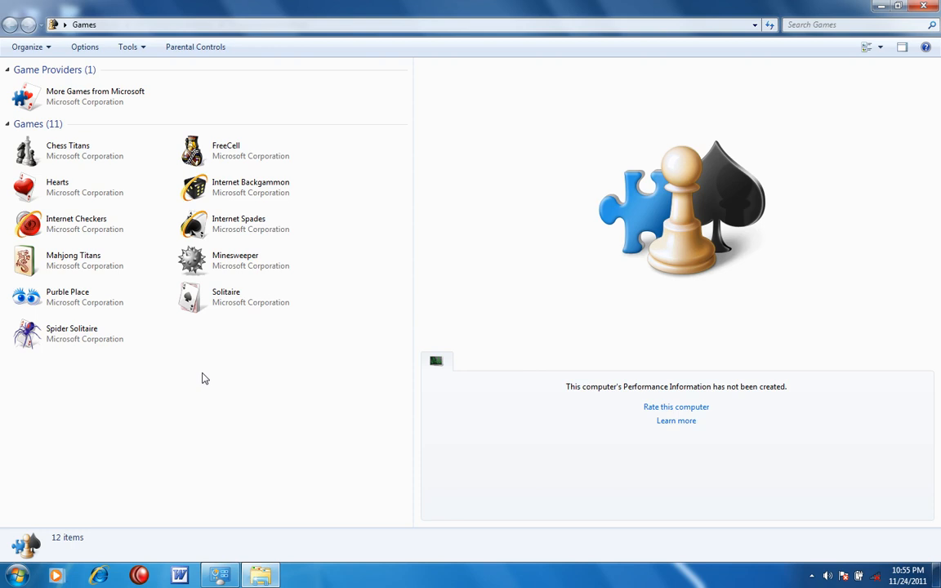
pyautogui.click(933, 3)
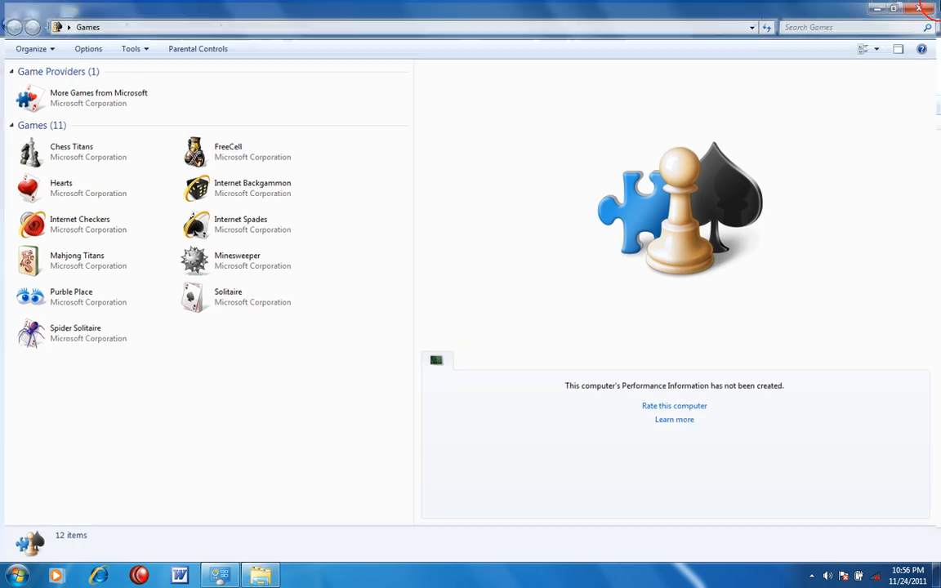
pyautogui.hotkey('alt', 'F4')
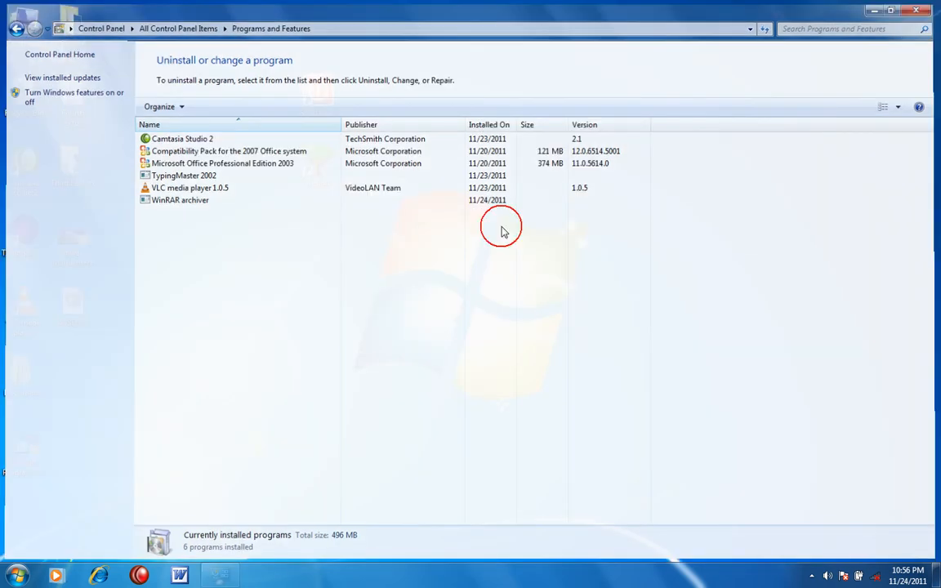
# Open Control Panel to look over all its items, and close it.
pyautogui.press('super')
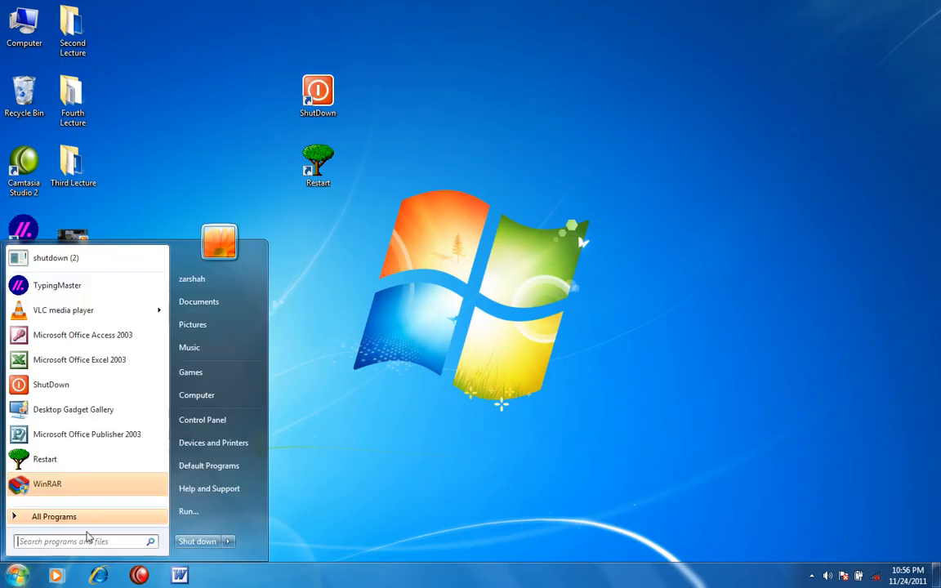
pyautogui.click(206, 419)
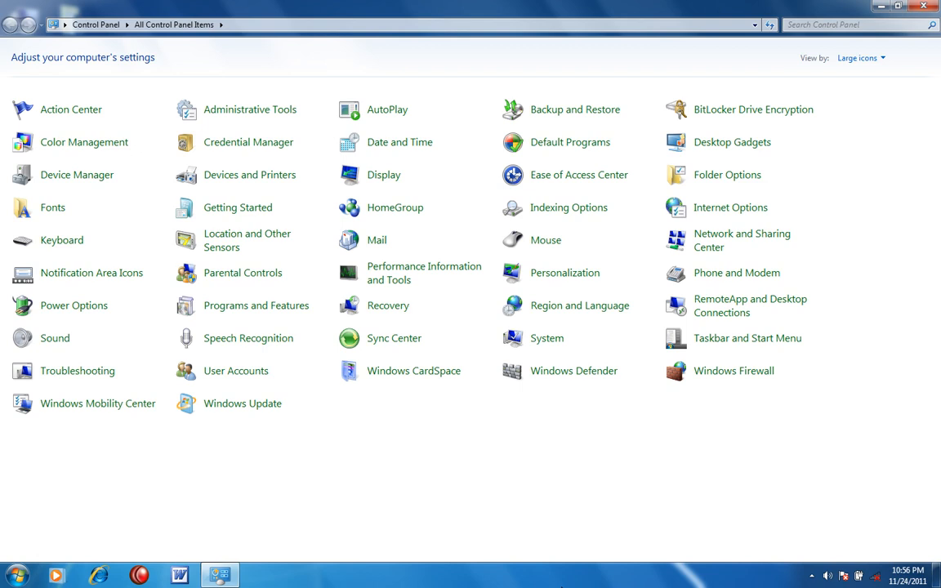
pyautogui.click(924, 5)
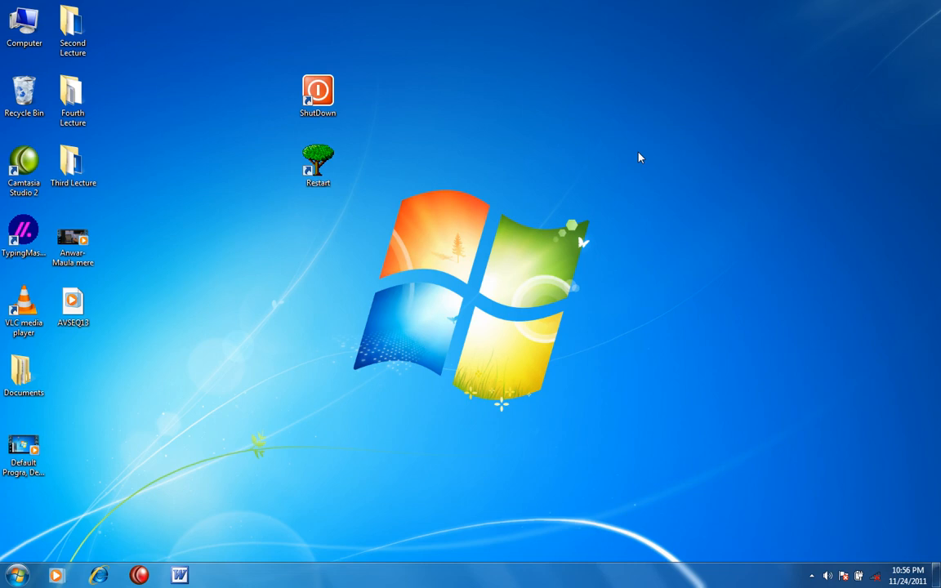
# Open Computer, select Local Disk (D:) to view its drive details, and close the window.
pyautogui.doubleClick(24, 24)
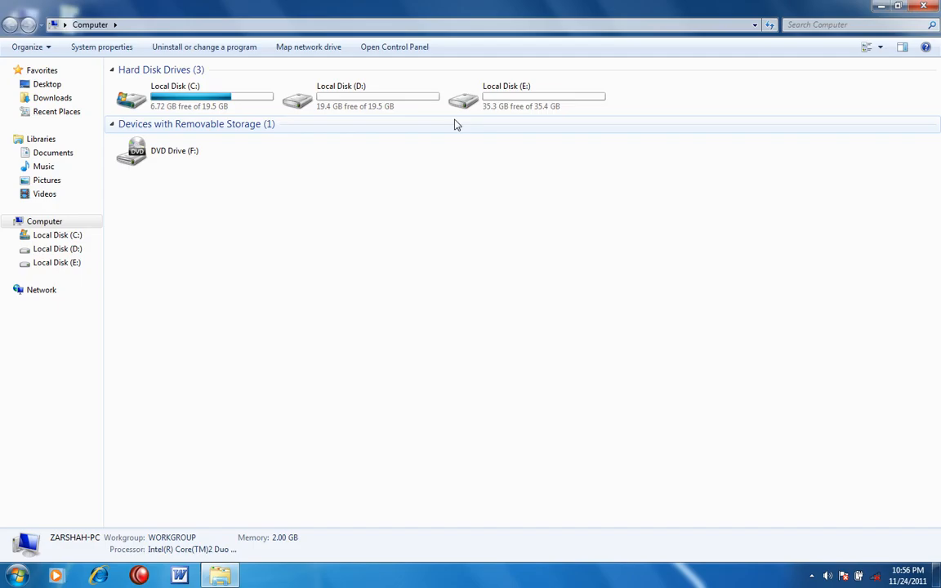
pyautogui.click(403, 110)
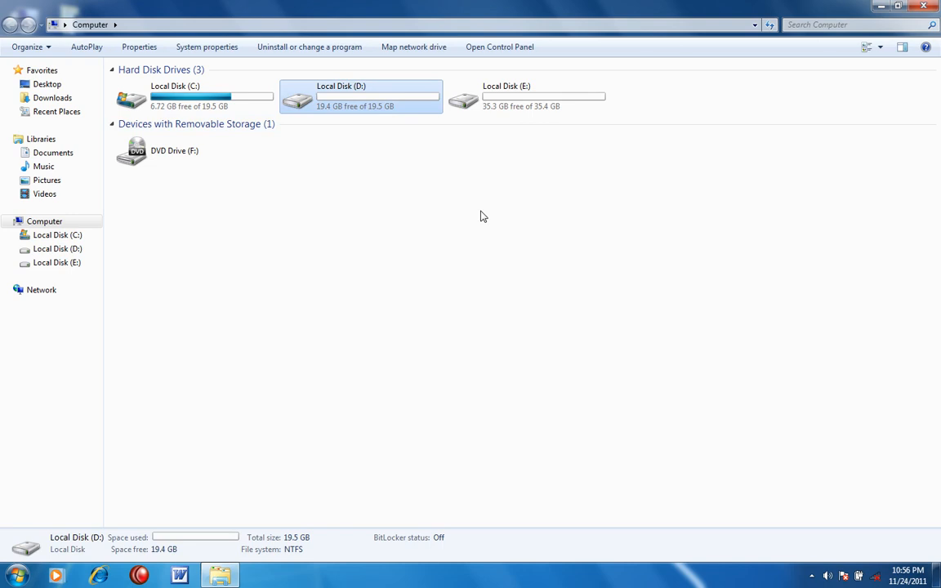
pyautogui.hotkey('alt', 'F4')
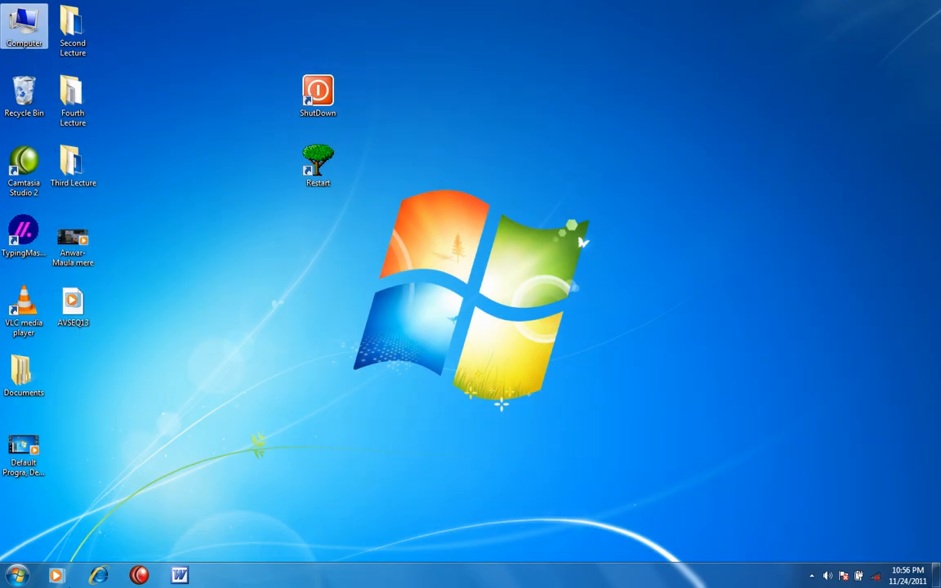
pyautogui.click(55, 576)
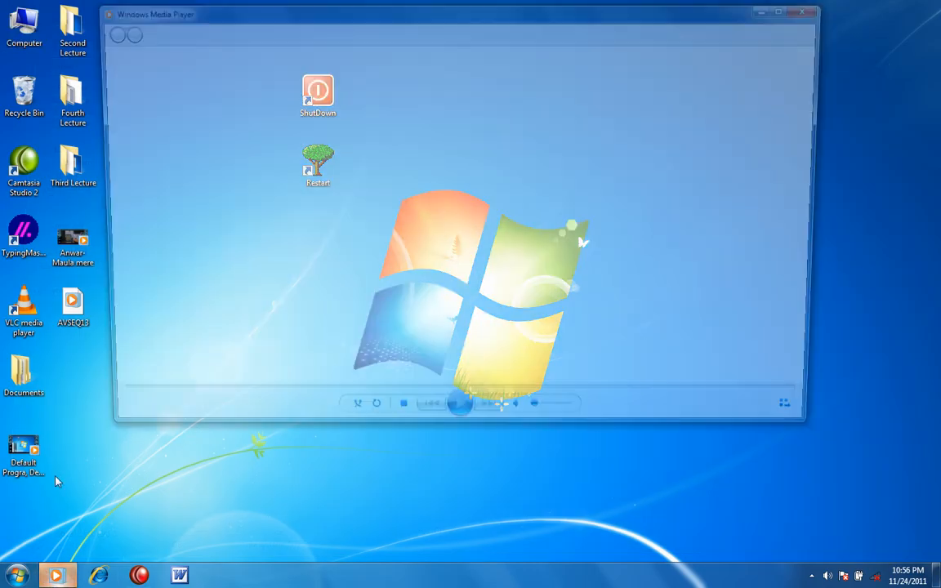
pyautogui.click(821, 8)
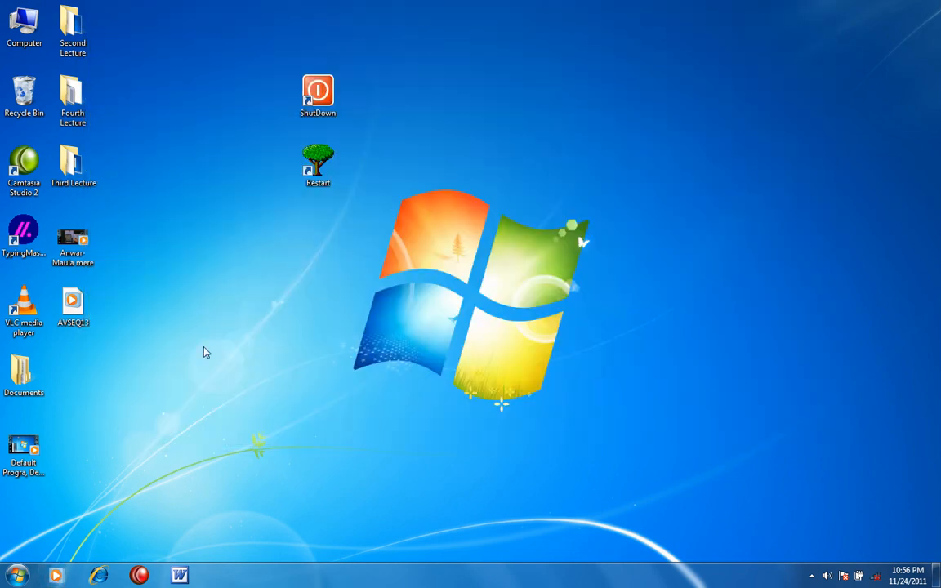
# Launch Microsoft Word with winword and open the recent document What is Control Panel.
pyautogui.click(17, 576)
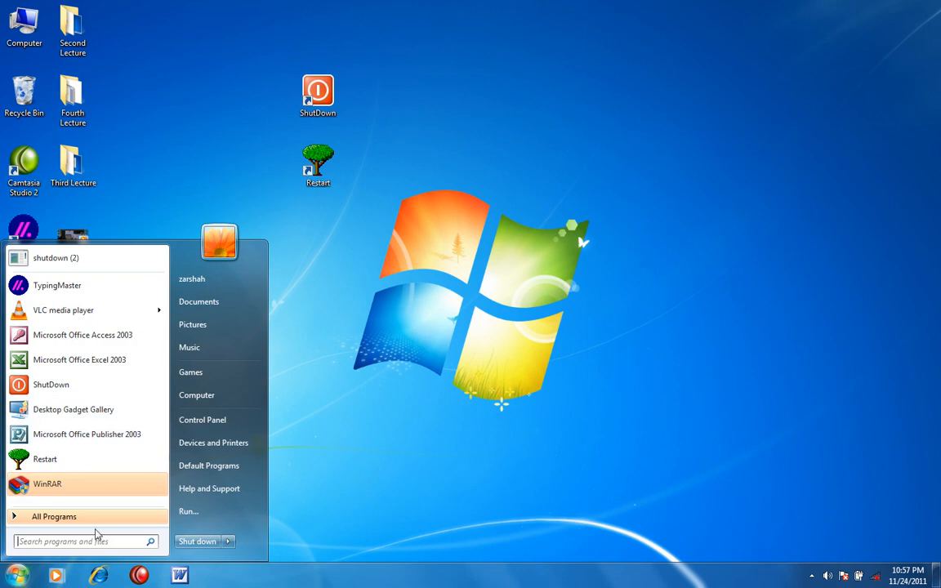
pyautogui.write('winword')
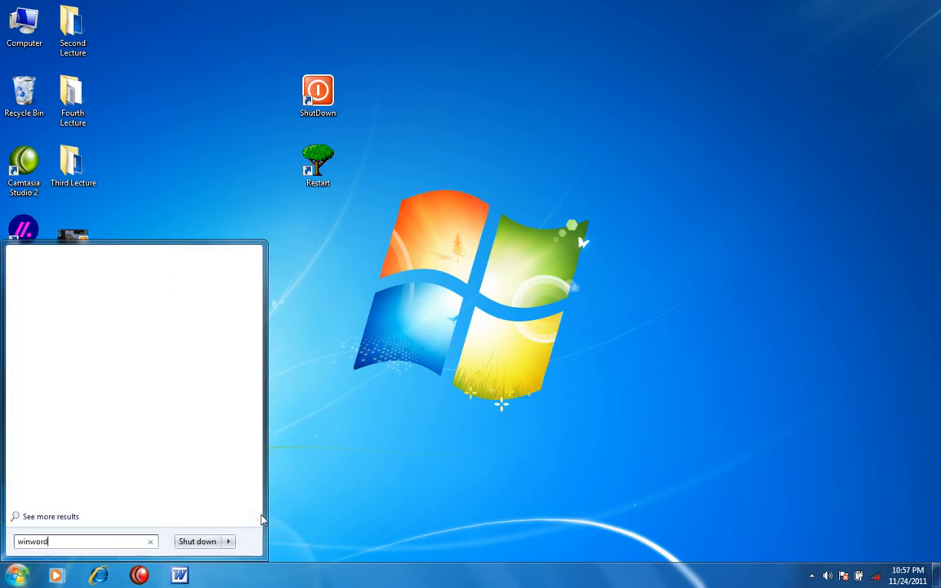
pyautogui.press('Return')
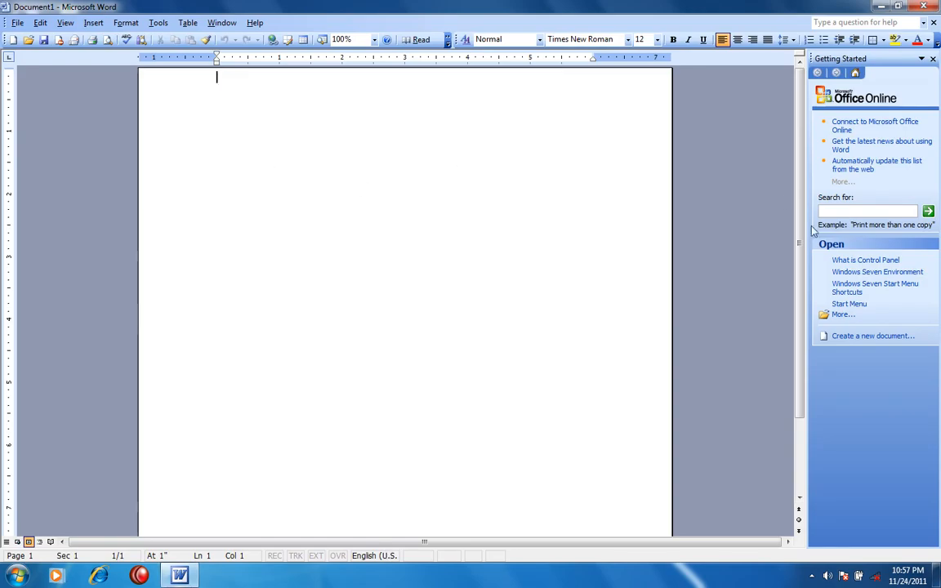
pyautogui.click(846, 261)
pyautogui.scroll(-1, 510, 330)
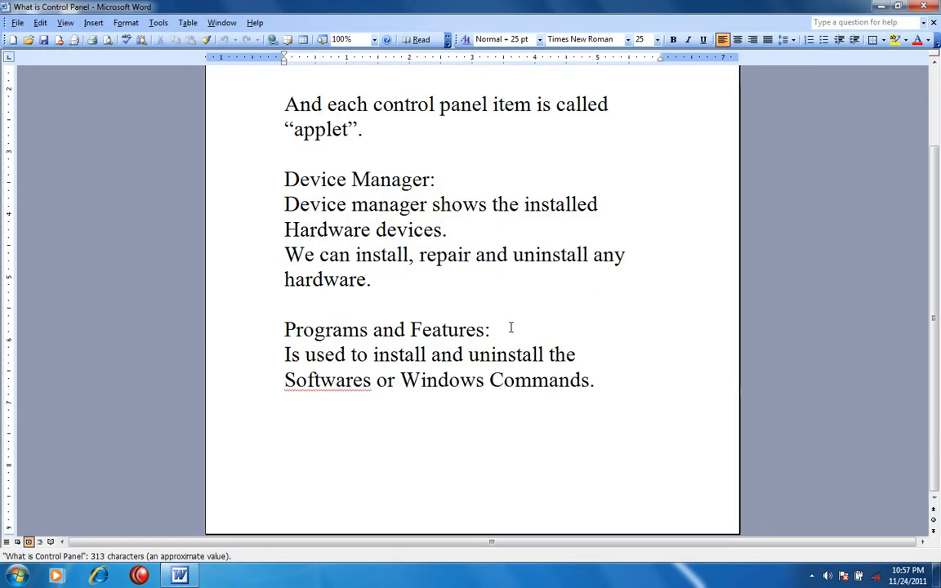
# Add the heading "Bitlocker:" after a blank line below the Programs and Features text, followed by a new line.
pyautogui.click(645, 439)
pyautogui.press('Return')
pyautogui.press('Return')
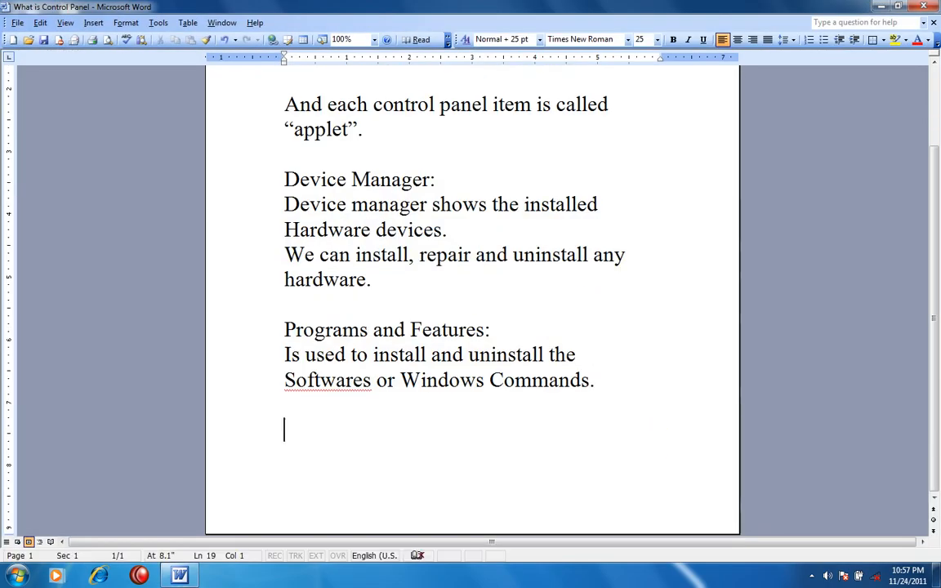
pyautogui.write('Bitlocker:')
pyautogui.press('Return')
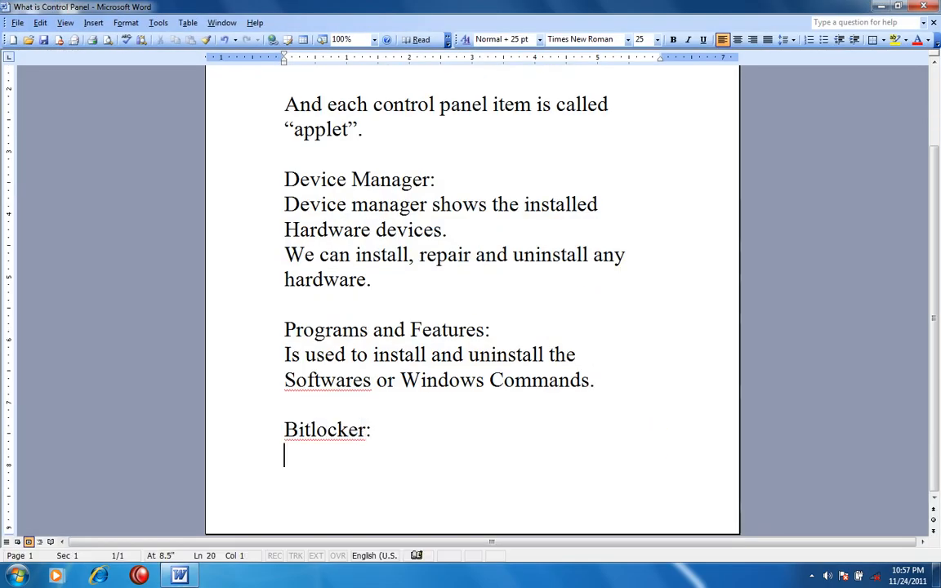
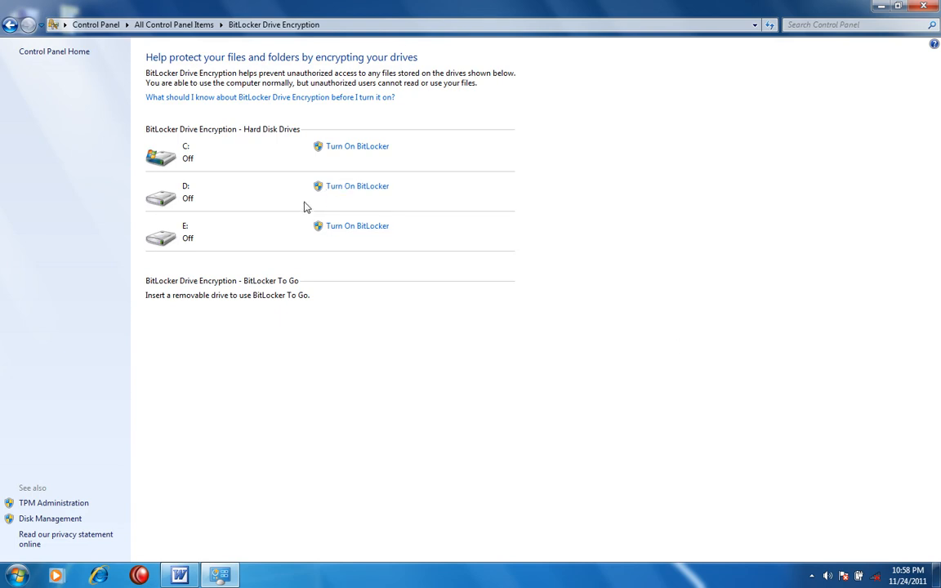
# Turn on BitLocker for drive D: and choose to unlock the drive with a password.
pyautogui.click(346, 187)
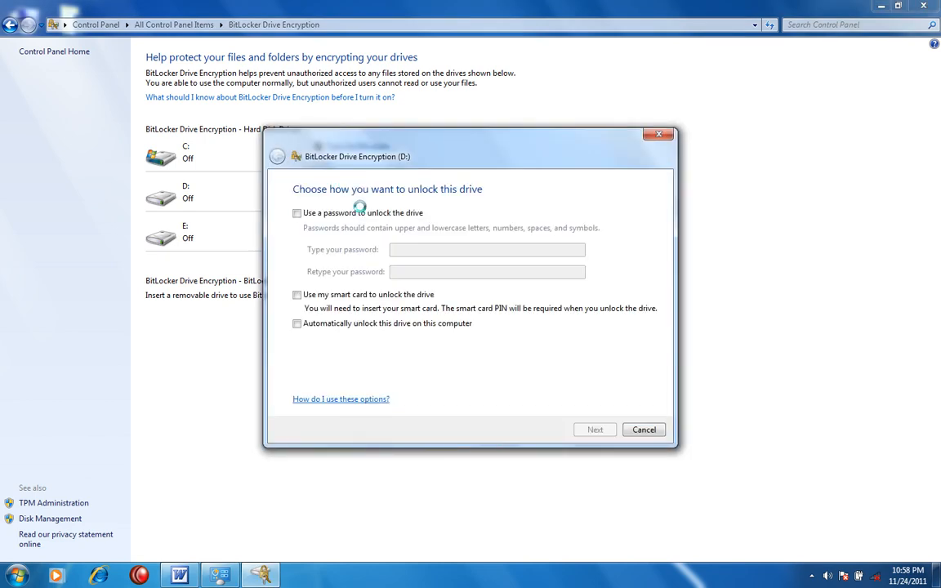
pyautogui.click(360, 212)
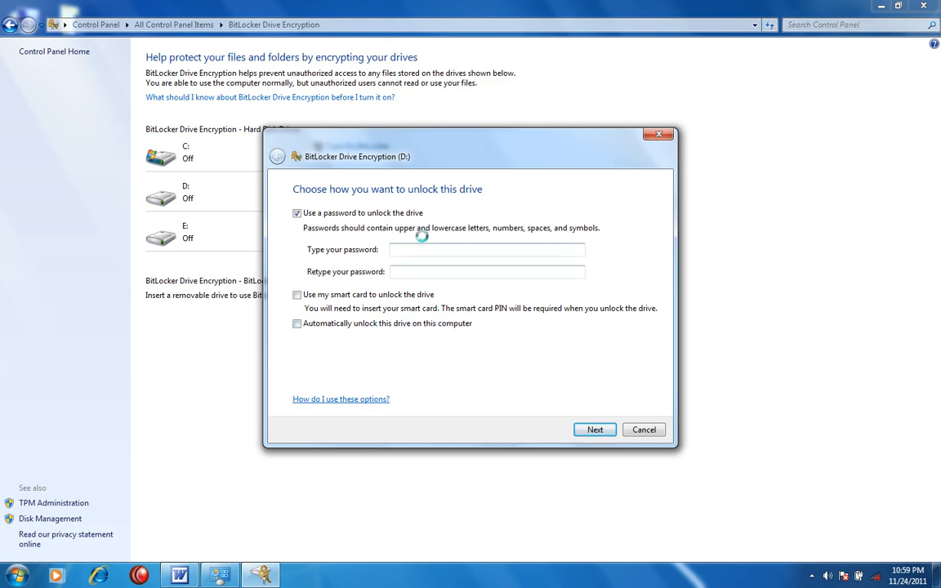
pyautogui.click(466, 248)
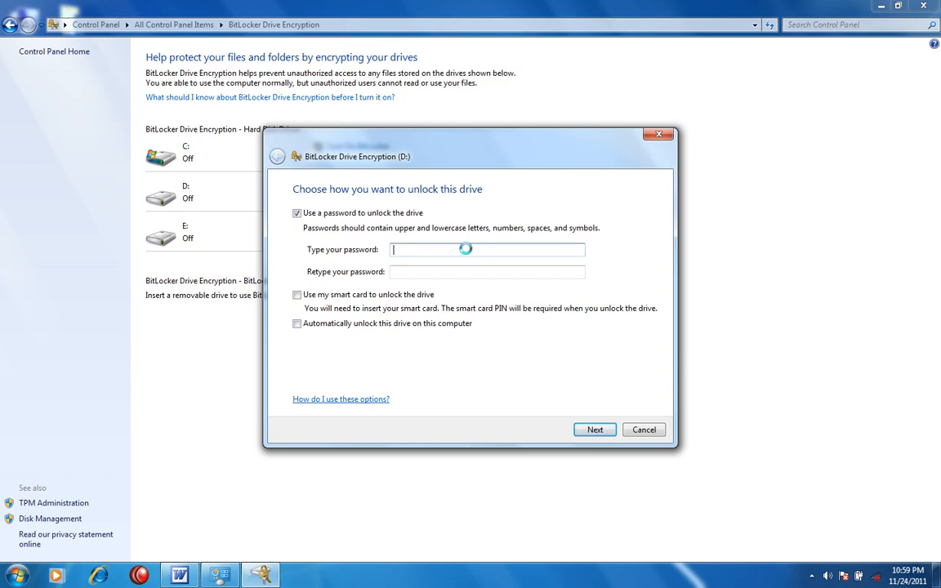
pyautogui.write('••••')
pyautogui.press('BackSpace')
pyautogui.press('BackSpace')
pyautogui.press('BackSpace')
pyautogui.press('BackSpace')
pyautogui.write('•••••')
pyautogui.press('BackSpace')
pyautogui.press('BackSpace')
pyautogui.press('BackSpace')
pyautogui.press('BackSpace')
pyautogui.write('••••••••')
pyautogui.press('BackSpace')
pyautogui.press('BackSpace')
pyautogui.press('BackSpace')
pyautogui.press('BackSpace')
pyautogui.press('BackSpace')
pyautogui.press('BackSpace')
pyautogui.press('BackSpace')
pyautogui.press('BackSpace')
pyautogui.press('BackSpace')
# Enter the unlock password for drive D: and repeat it in the retype password field.
pyautogui.write('•••••••••••')
pyautogui.click(405, 276)
pyautogui.write('•••••••••••')
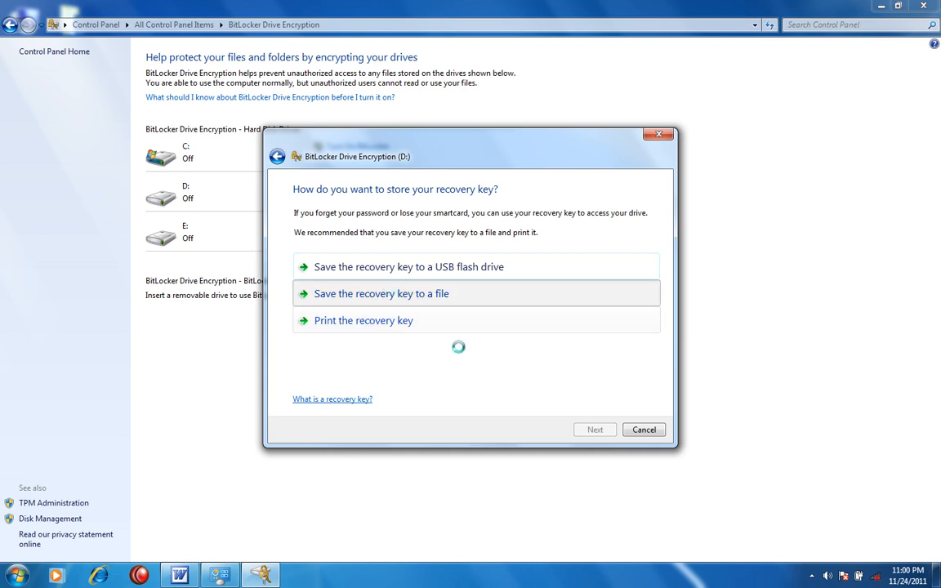
# Save the BitLocker recovery key as a text file on the Desktop, agreeing to keep it on this computer.
pyautogui.click(439, 292)
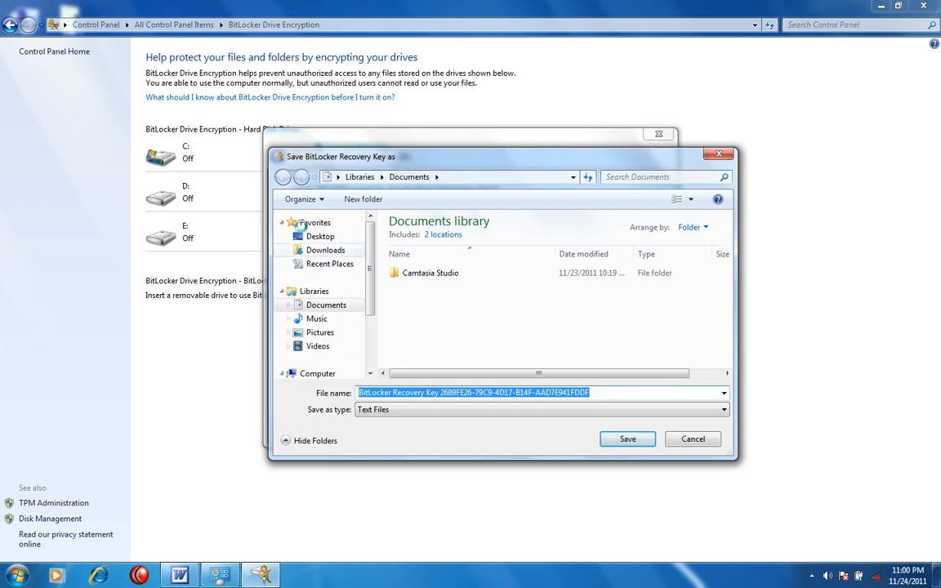
pyautogui.click(318, 236)
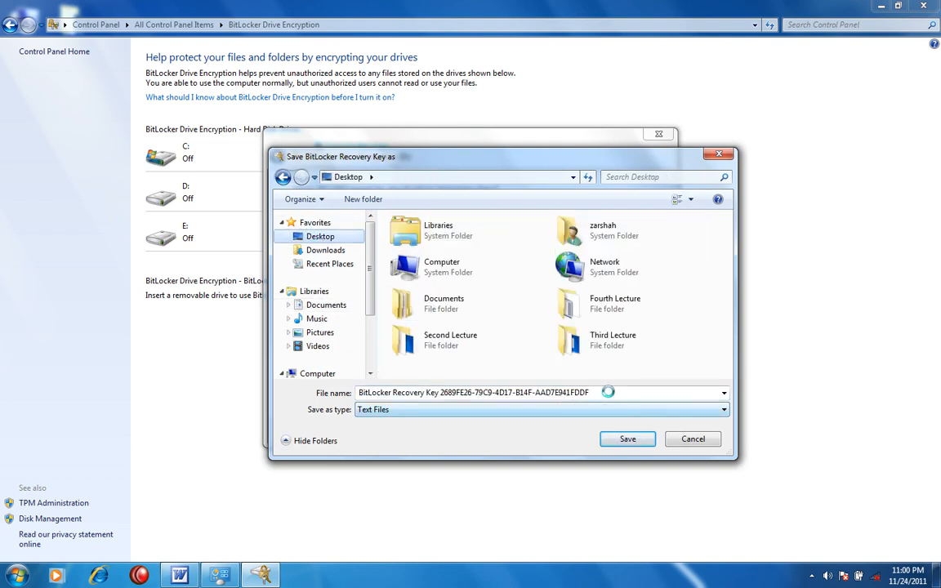
pyautogui.click(626, 441)
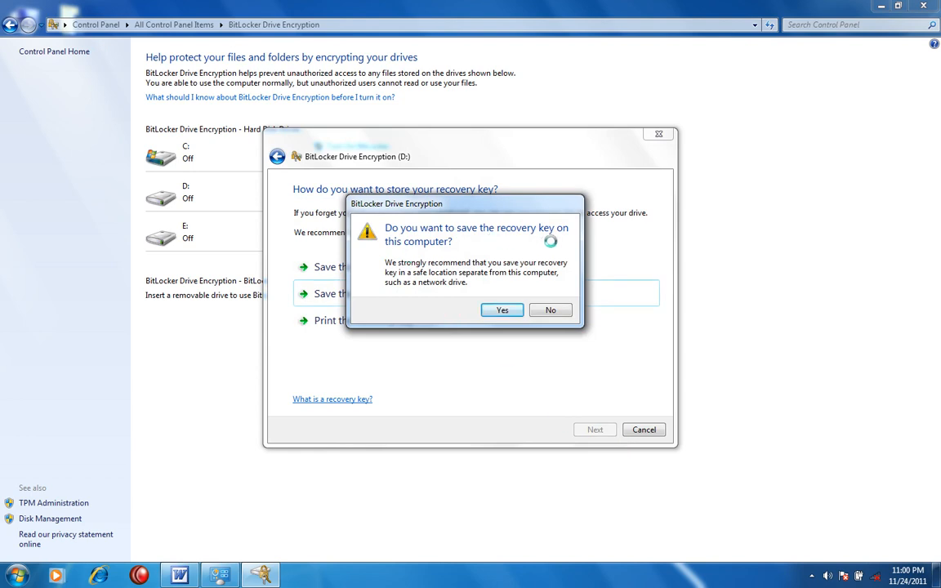
pyautogui.click(504, 310)
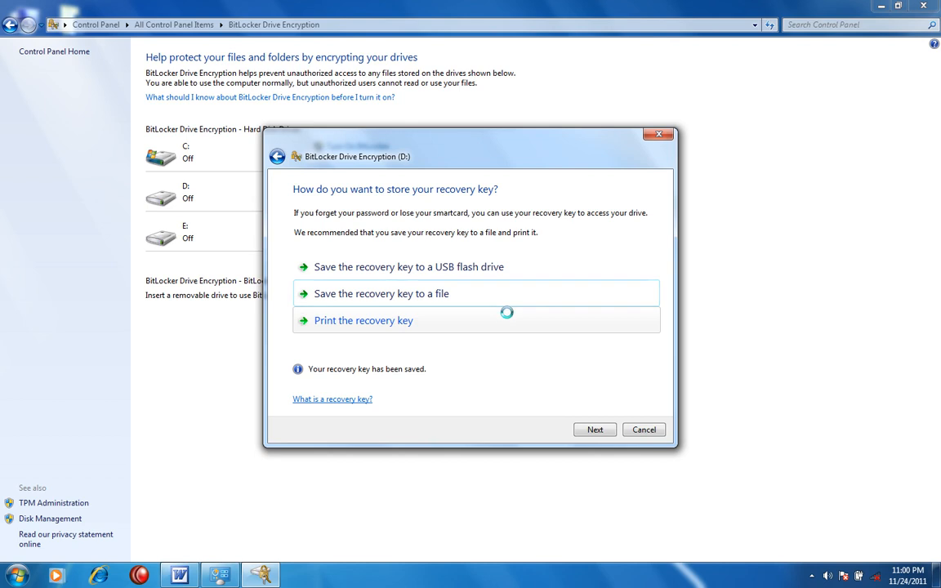
# Start encrypting drive D:, move the encryption progress window aside, and close it.
pyautogui.click(595, 430)
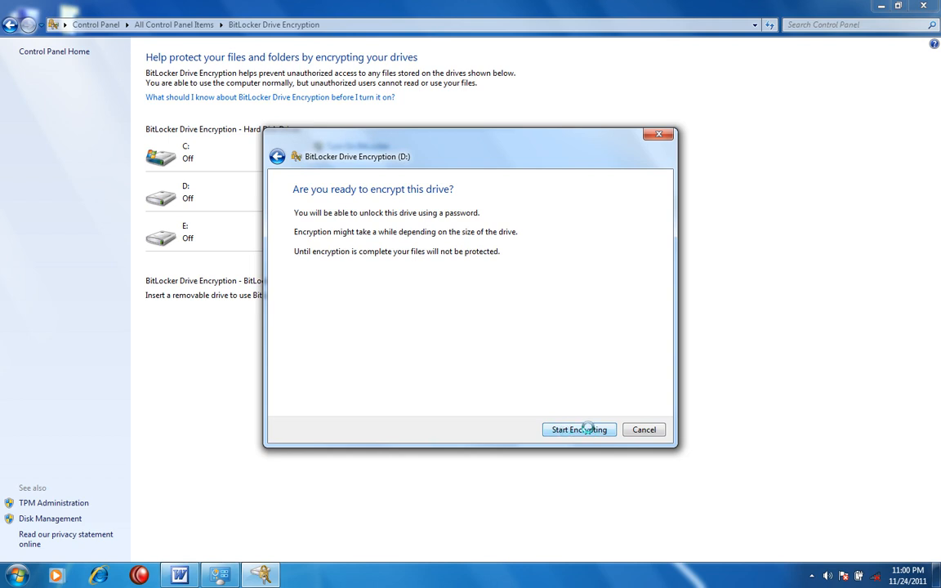
pyautogui.click(592, 429)
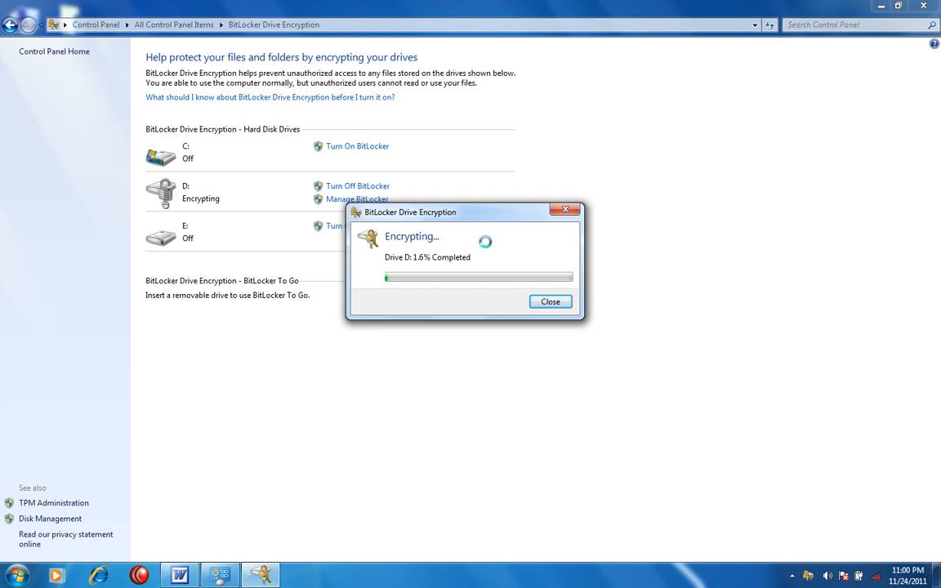
pyautogui.moveTo(483, 216); pyautogui.dragTo(586, 256)
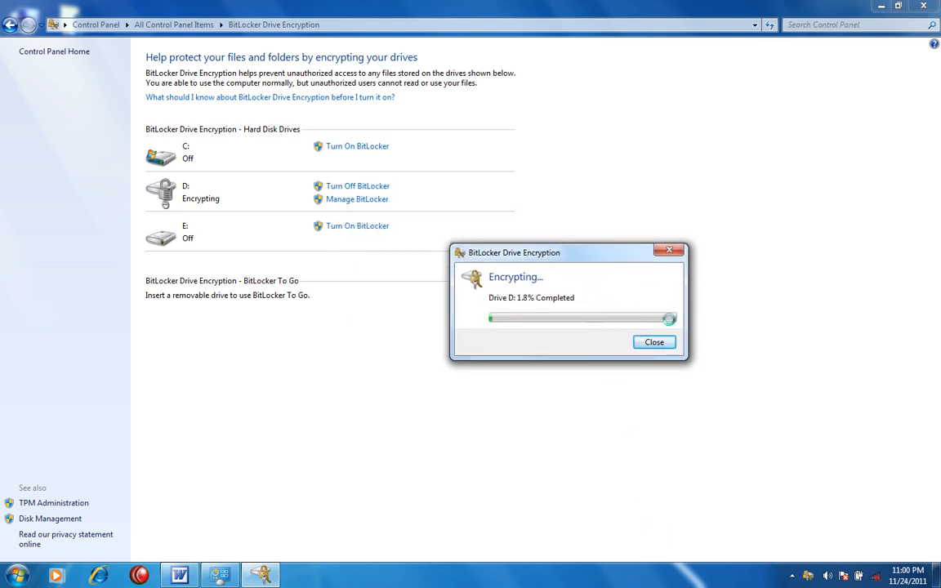
pyautogui.click(655, 342)
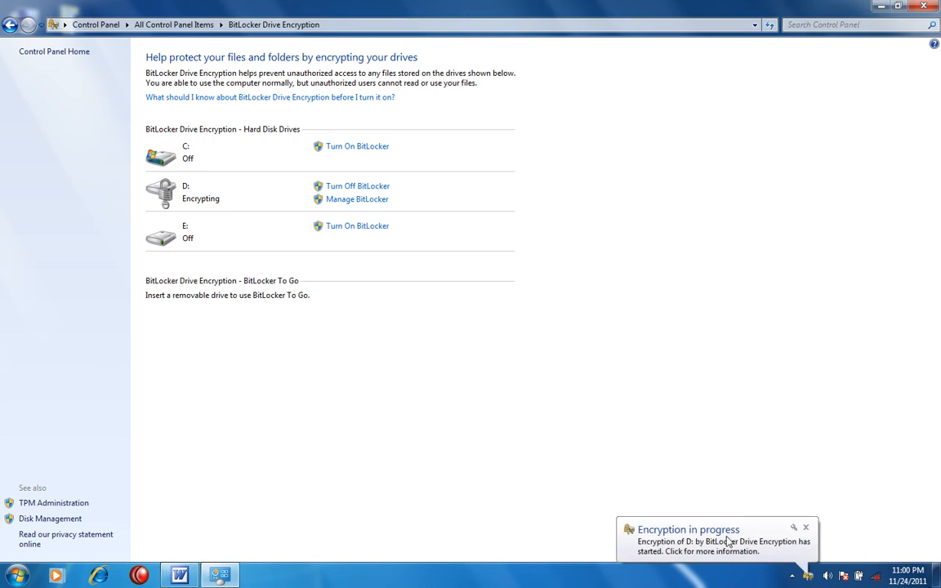
# Reopen the drive D: encryption progress window and bring up Task Manager near the middle of the screen.
pyautogui.click(655, 487)
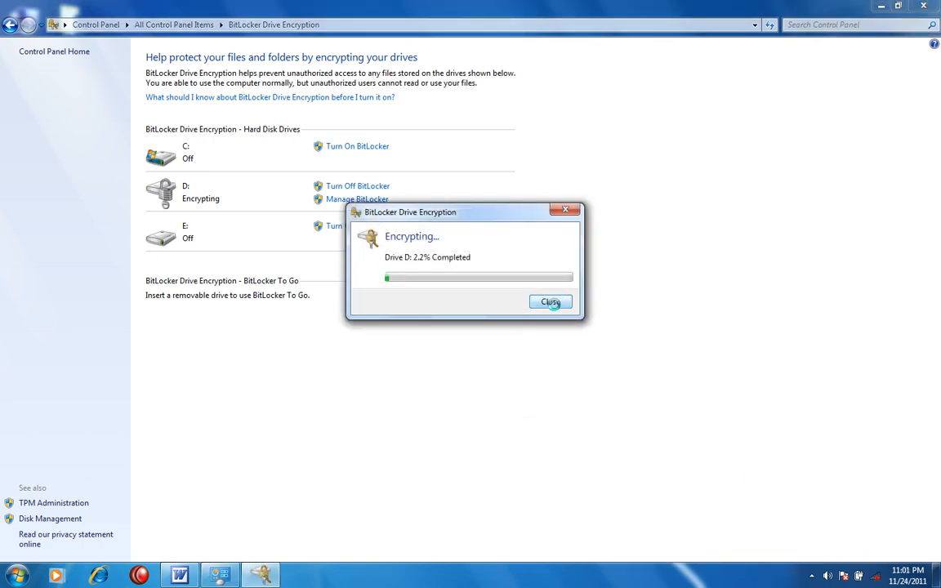
pyautogui.rightClick(555, 577)
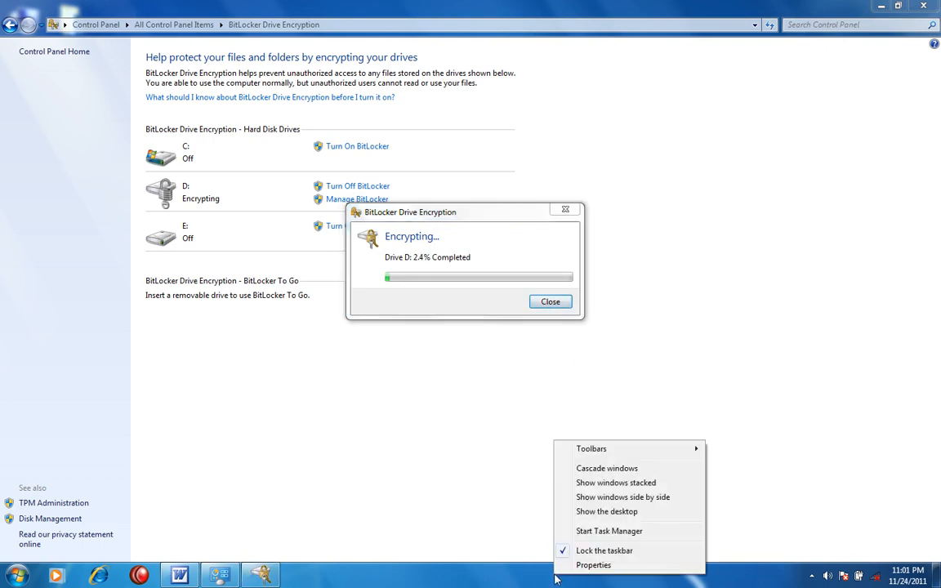
pyautogui.click(602, 531)
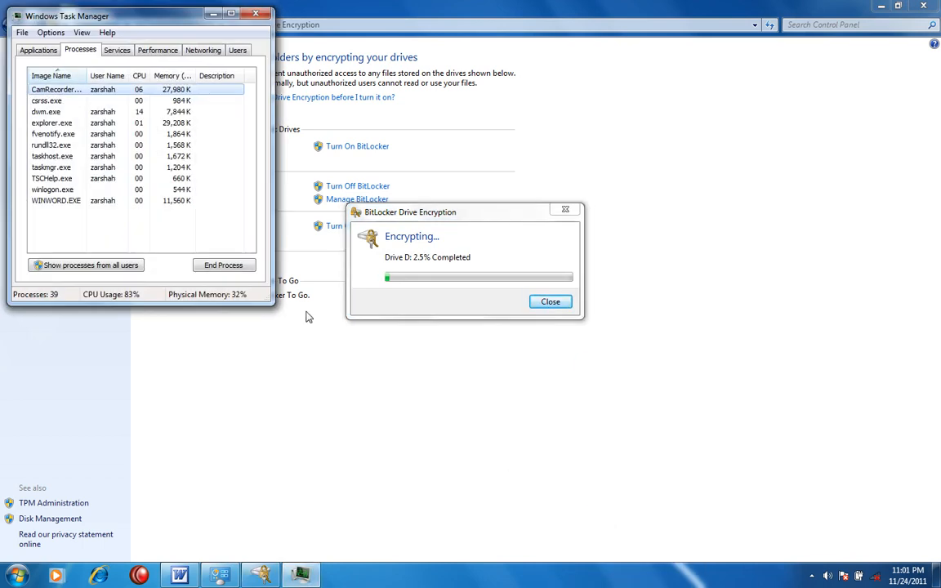
pyautogui.moveTo(128, 31); pyautogui.dragTo(530, 193)
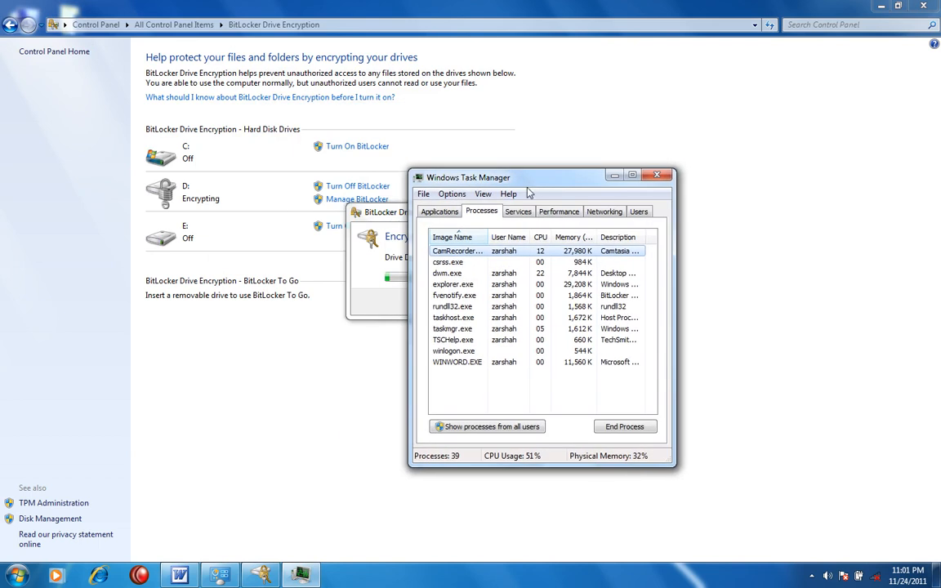
# Find the process behind the first BitLocker Drive Encryption task and end fvenotify.exe.
pyautogui.click(440, 211)
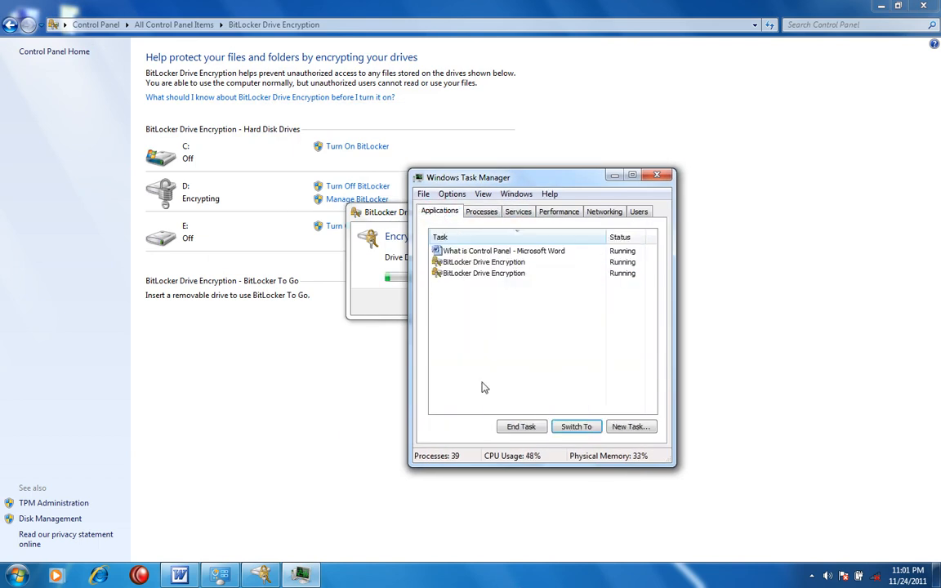
pyautogui.rightClick(482, 262)
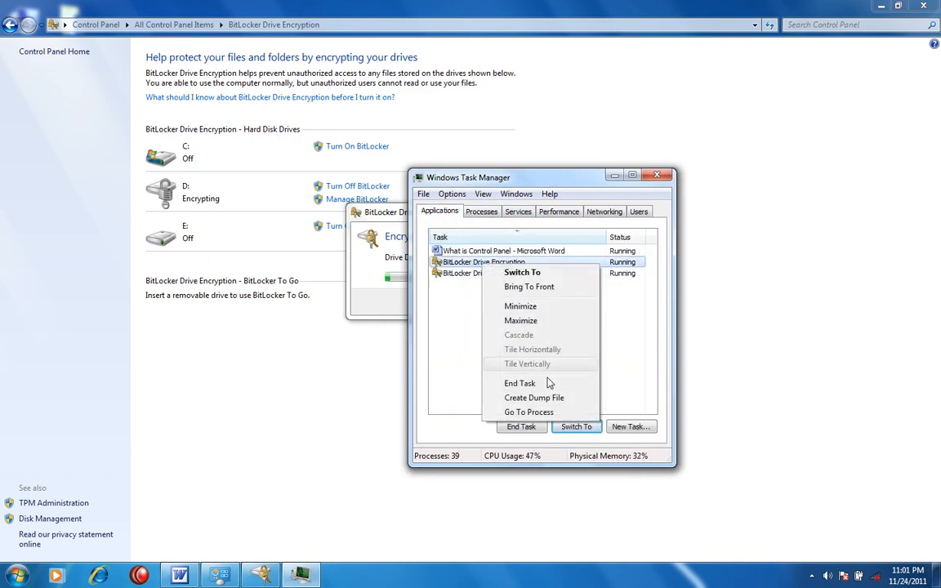
pyautogui.click(490, 411)
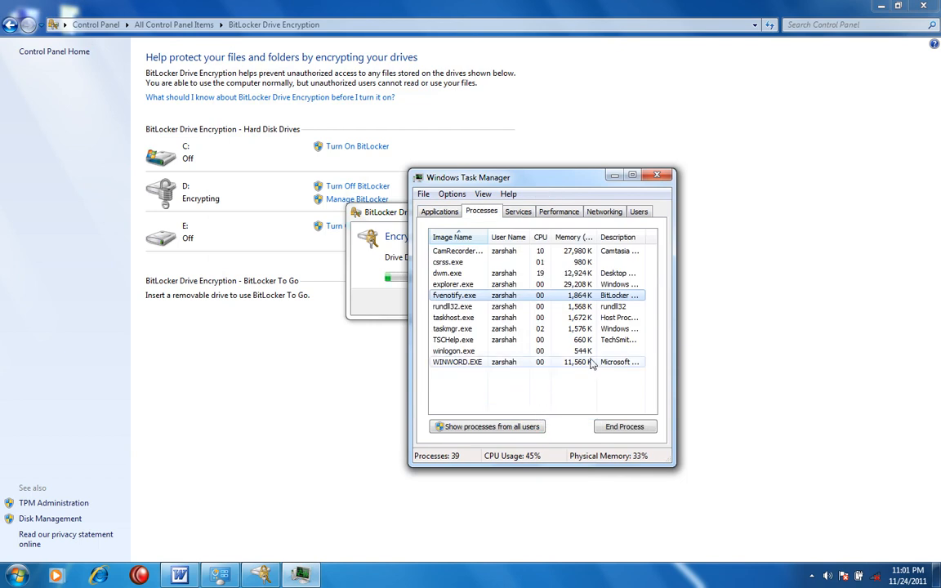
pyautogui.click(624, 427)
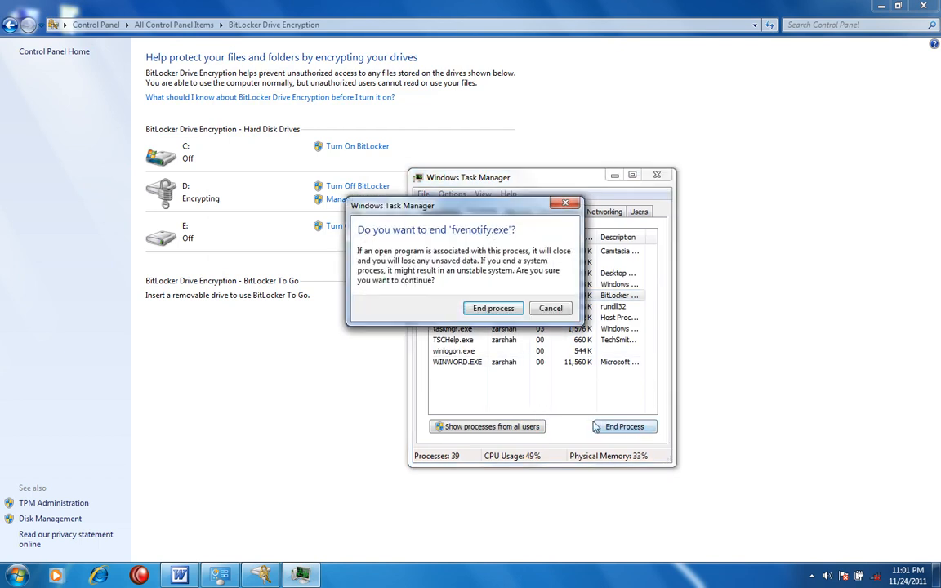
pyautogui.click(483, 310)
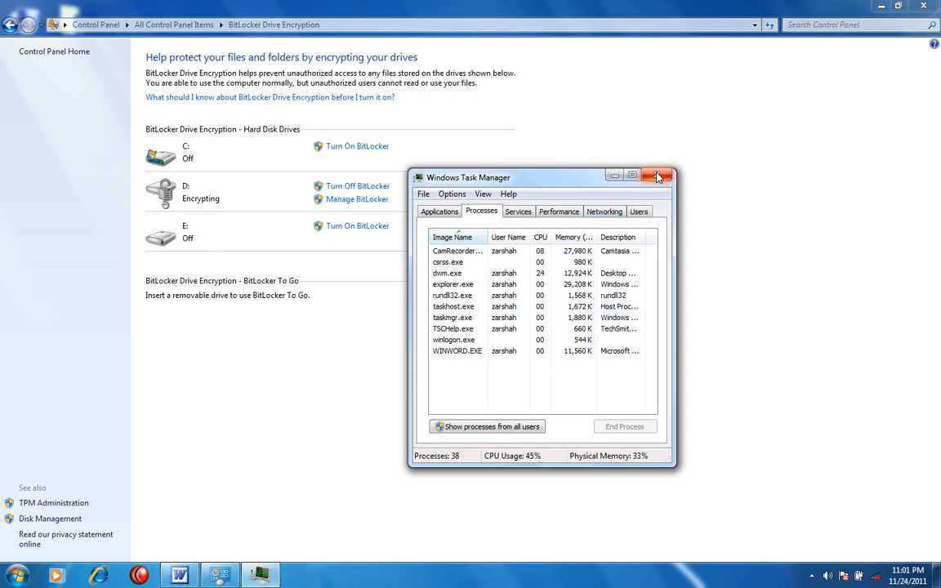
# Check which process belongs to the remaining BitLocker Drive Encryption task, return to the running applications, and close Task Manager.
pyautogui.click(441, 212)
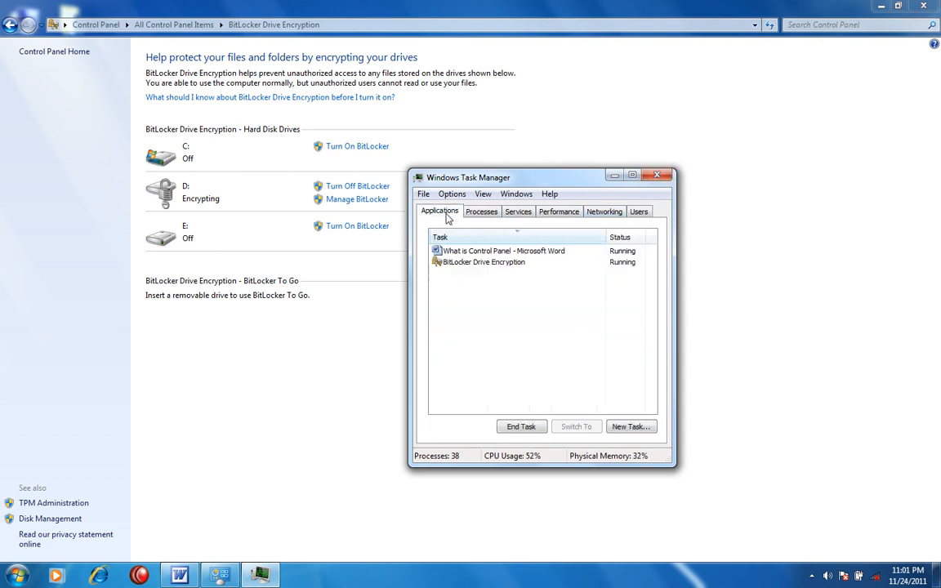
pyautogui.rightClick(497, 266)
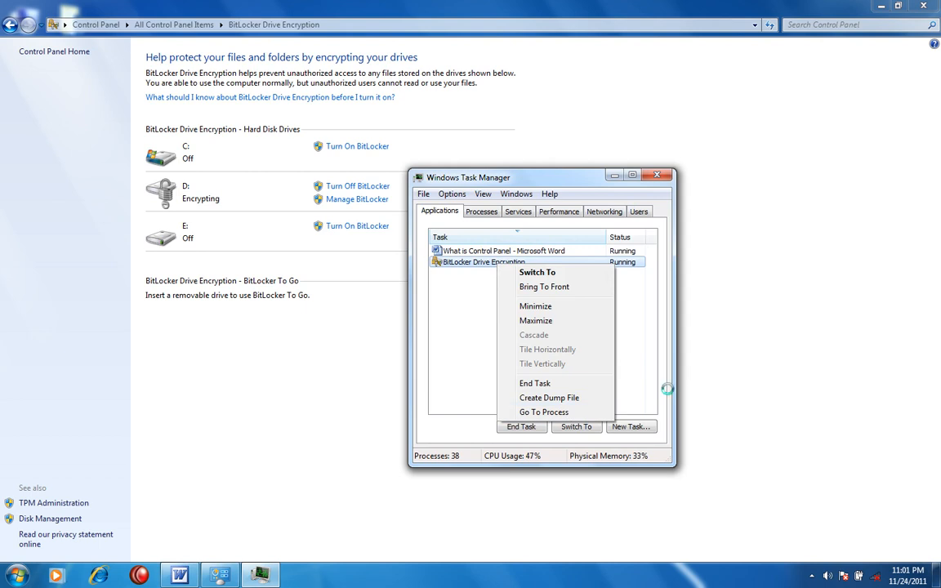
pyautogui.click(575, 413)
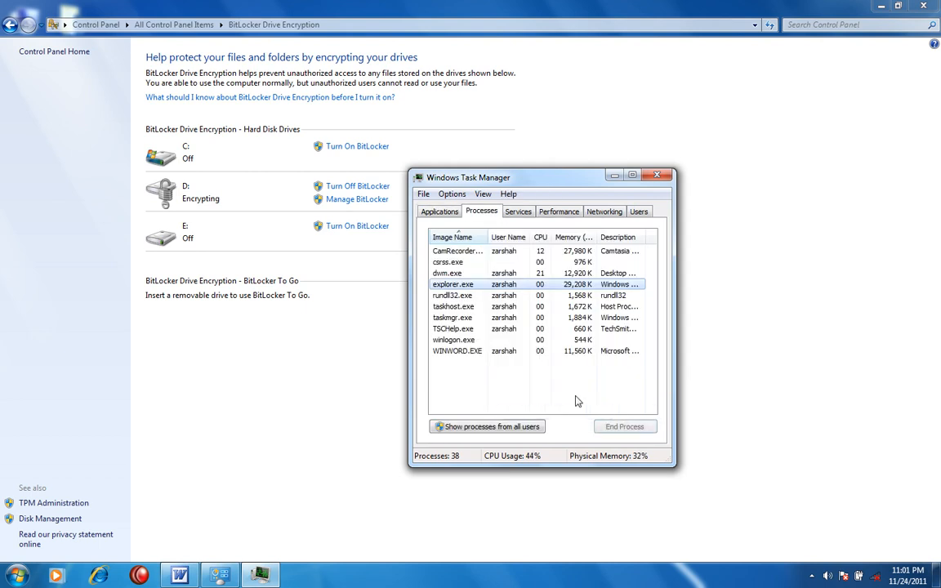
pyautogui.click(439, 211)
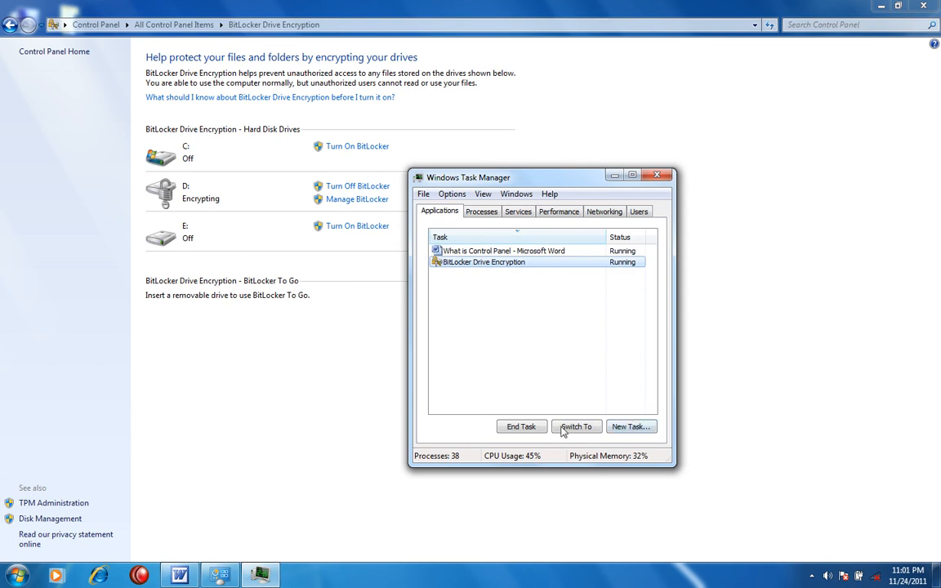
pyautogui.click(658, 177)
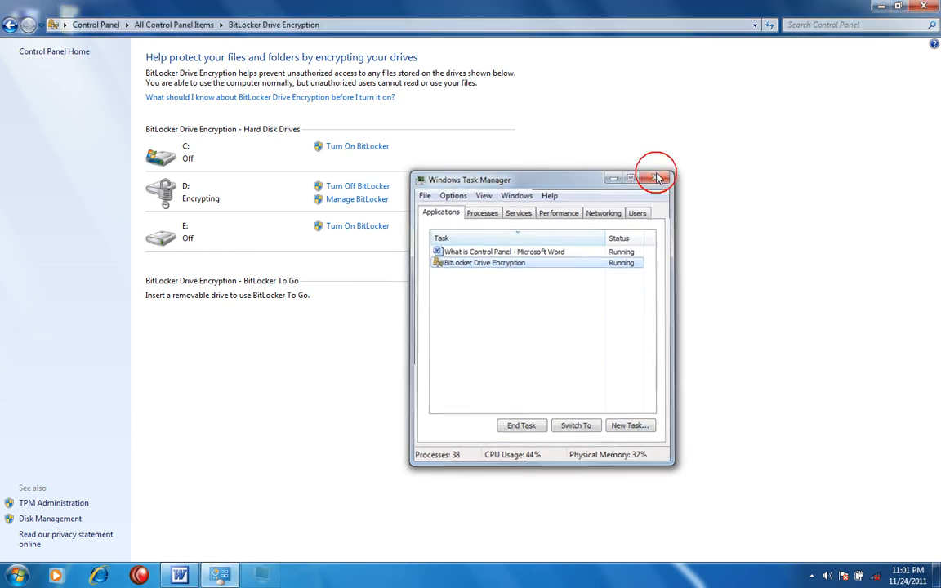
# Close the BitLocker page, view the contents of Local Disk (D:) from Computer, and close the window.
pyautogui.click(923, 7)
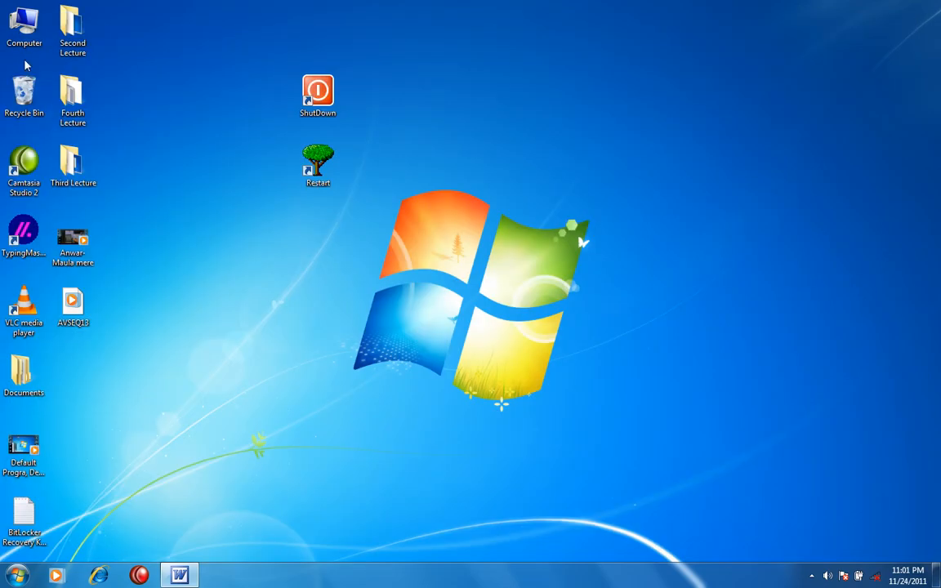
pyautogui.doubleClick(24, 31)
pyautogui.click(367, 96)
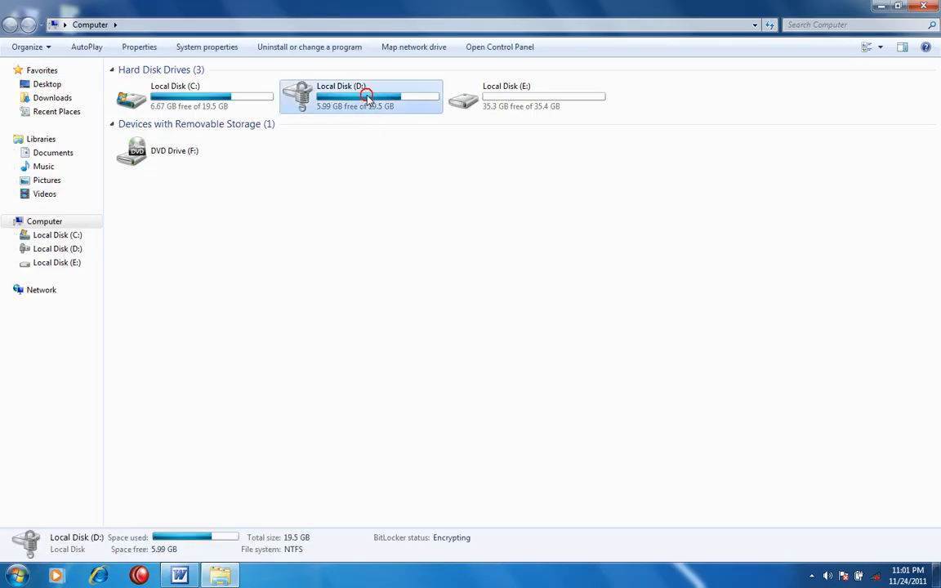
pyautogui.doubleClick(368, 96)
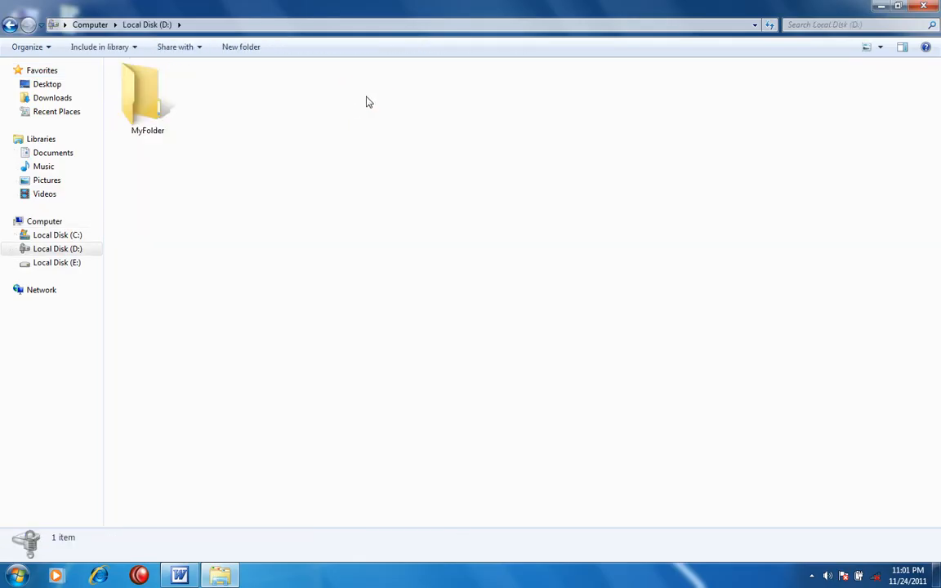
pyautogui.click(8, 28)
pyautogui.click(920, 8)
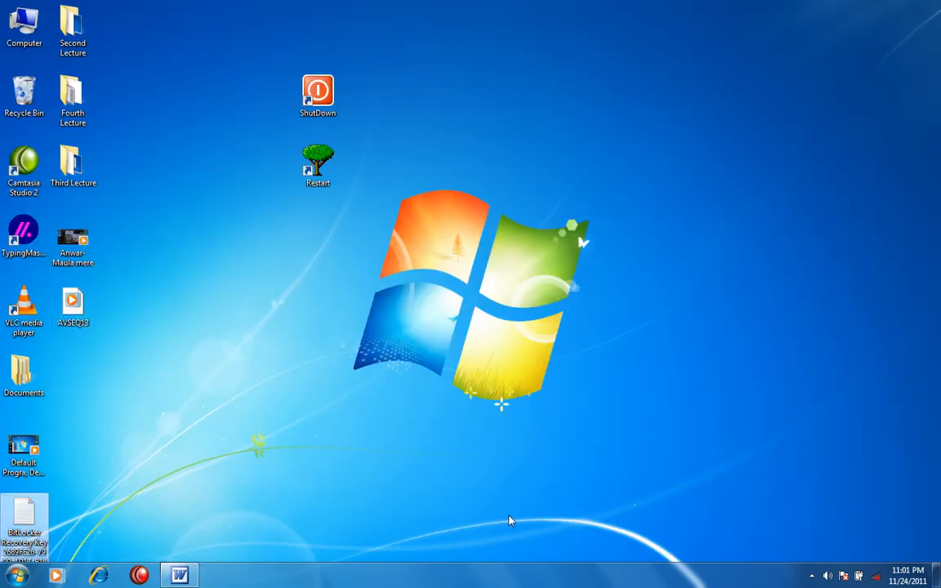
# Permanently delete the BitLocker recovery key file from the desktop and check the drives listed in Computer.
pyautogui.hotkey('shift', 'Delete')
pyautogui.press('Return')
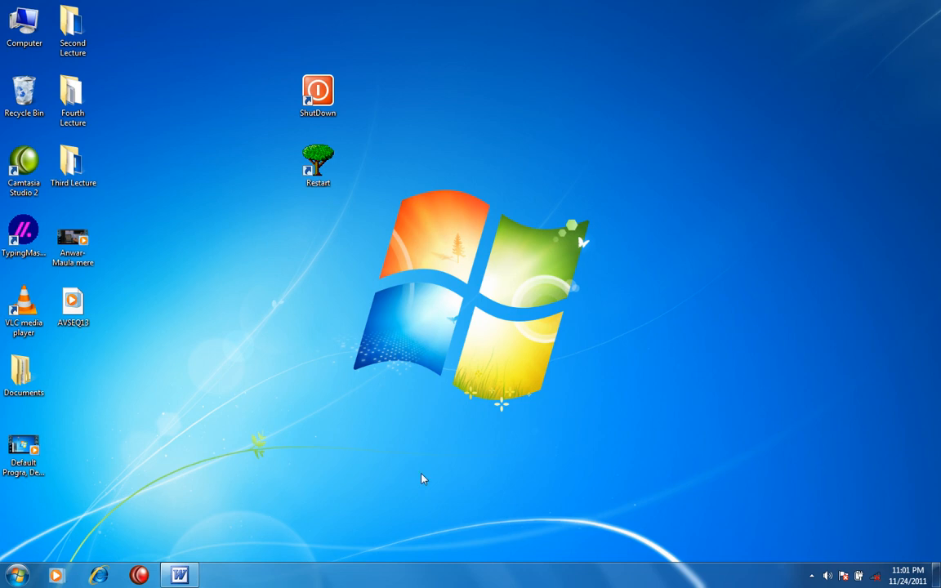
pyautogui.doubleClick(24, 25)
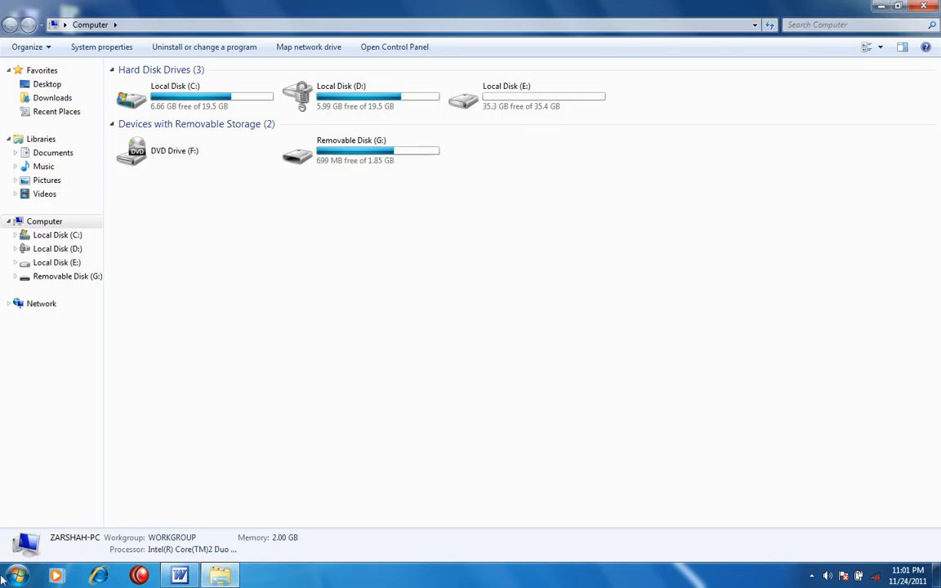
pyautogui.click(923, 6)
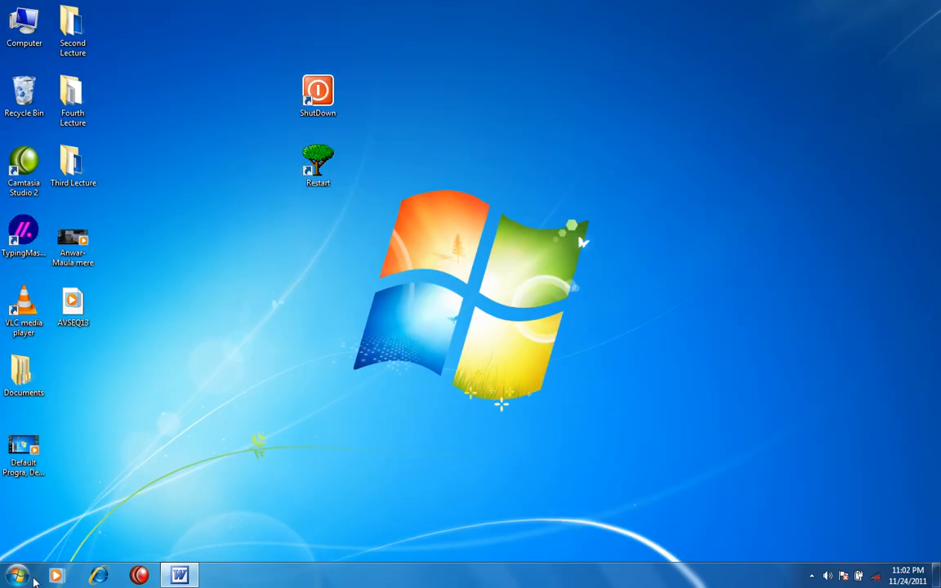
# Open BitLocker Drive Encryption from Control Panel and turn on BitLocker for removable drive G:.
pyautogui.click(16, 576)
pyautogui.click(220, 422)
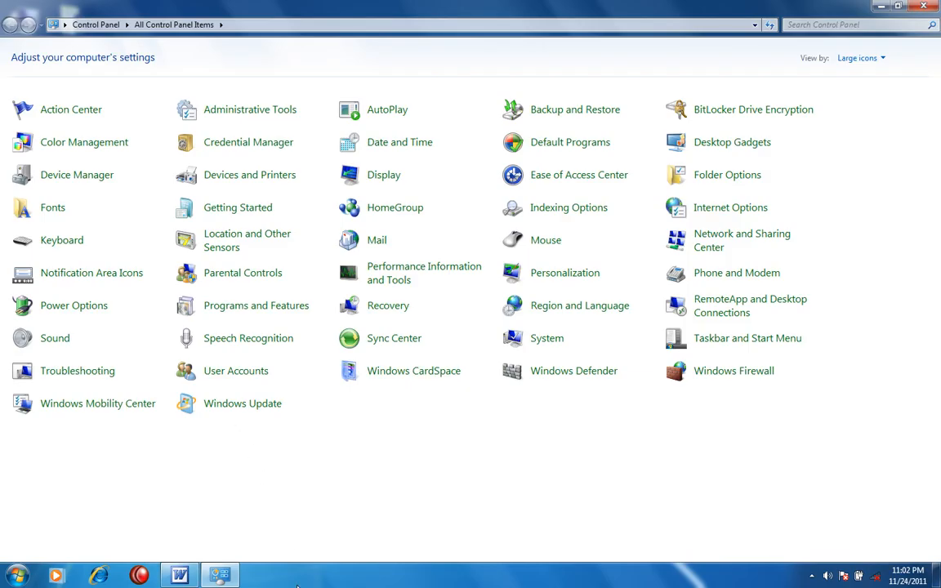
pyautogui.click(717, 112)
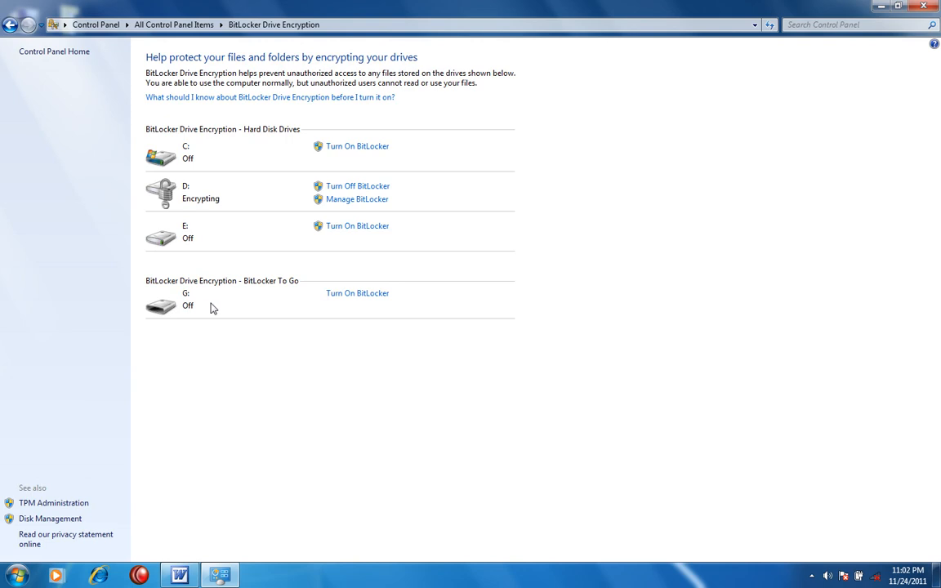
pyautogui.click(358, 296)
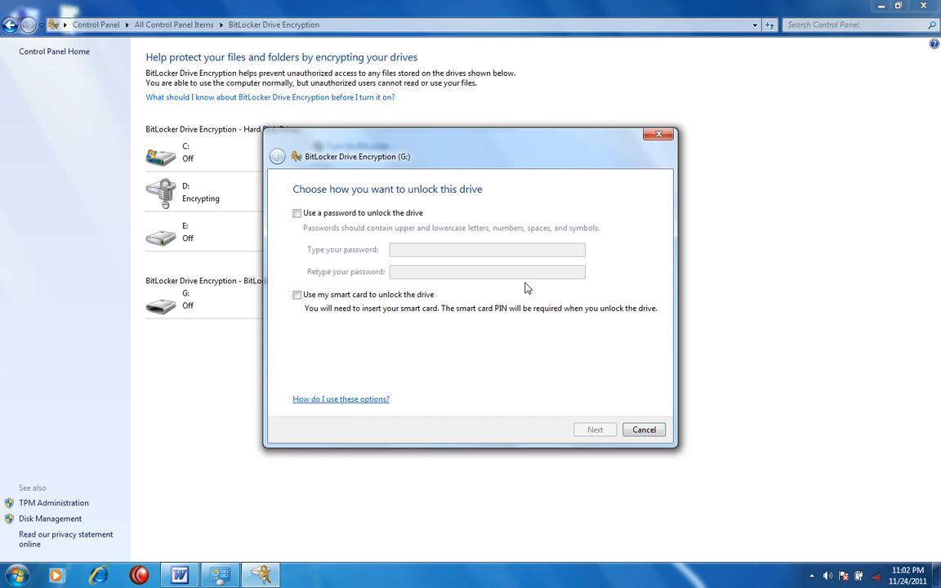
# Choose to unlock drive G: with a password, enter and retype the drive password, and continue to the recovery key options.
pyautogui.click(314, 213)
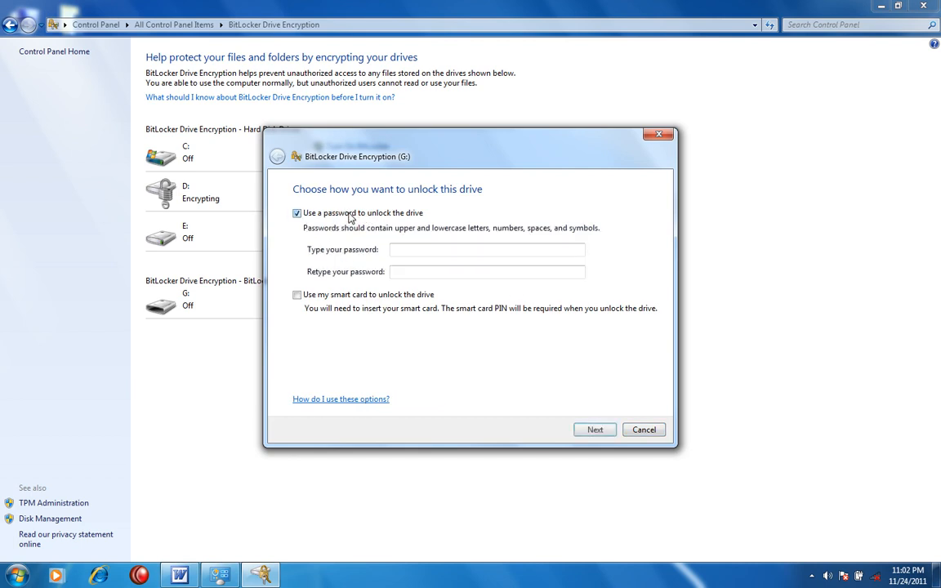
pyautogui.click(402, 248)
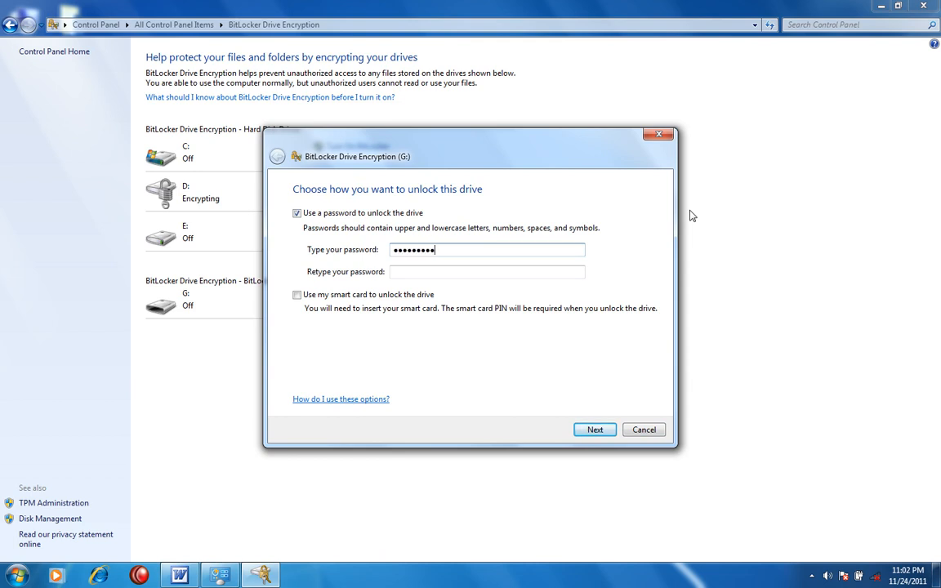
pyautogui.write('••')
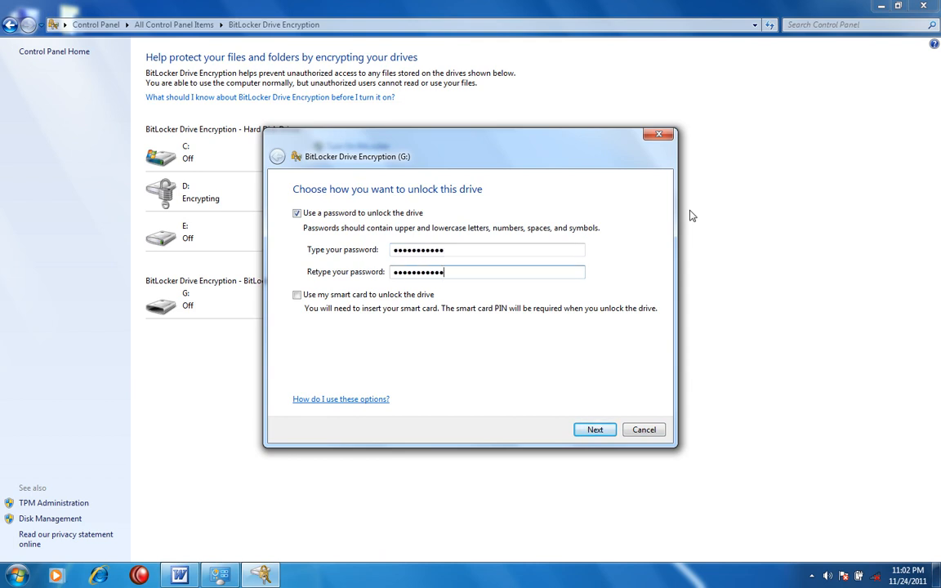
pyautogui.click(586, 428)
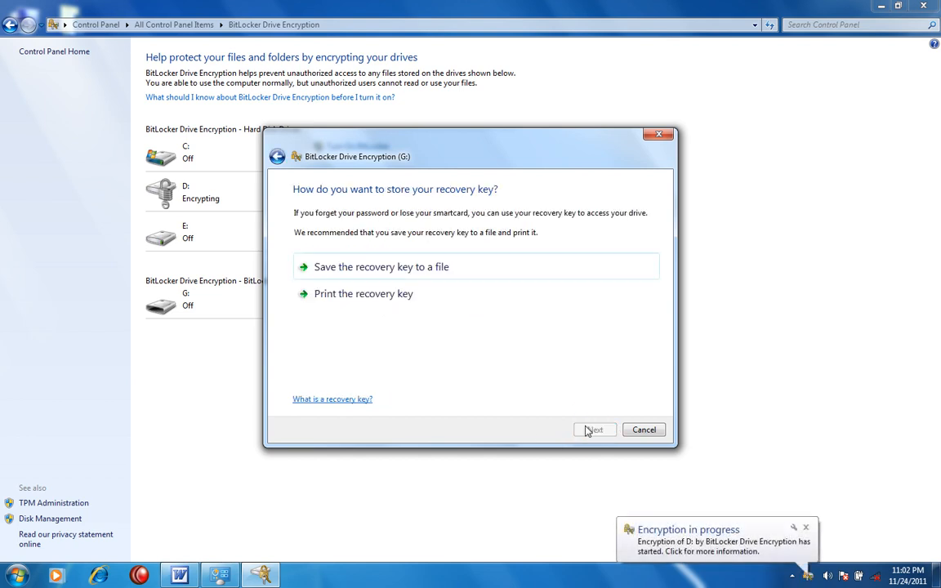
# View and dismiss drive D:'s encryption progress window, and end the fvenotify.exe process in Task Manager.
pyautogui.click(692, 530)
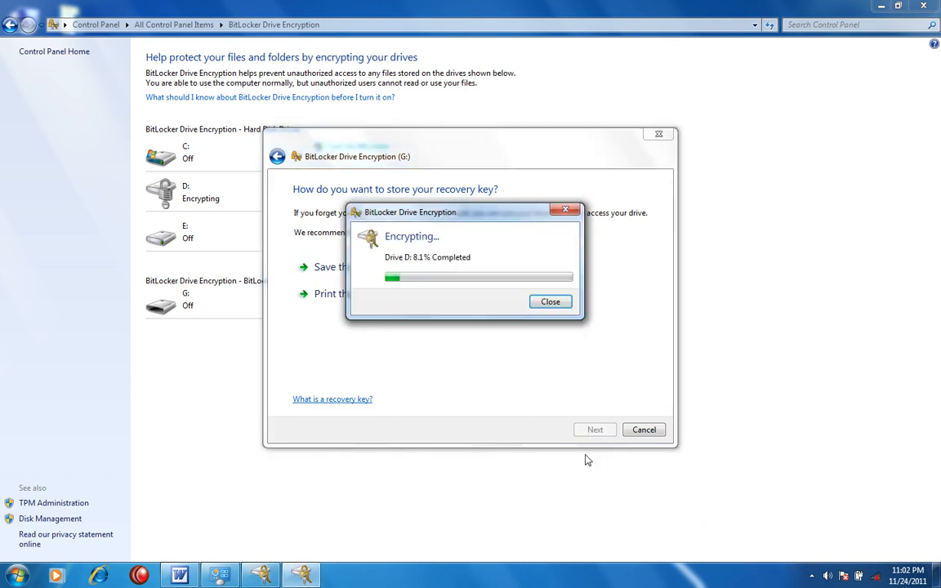
pyautogui.click(555, 304)
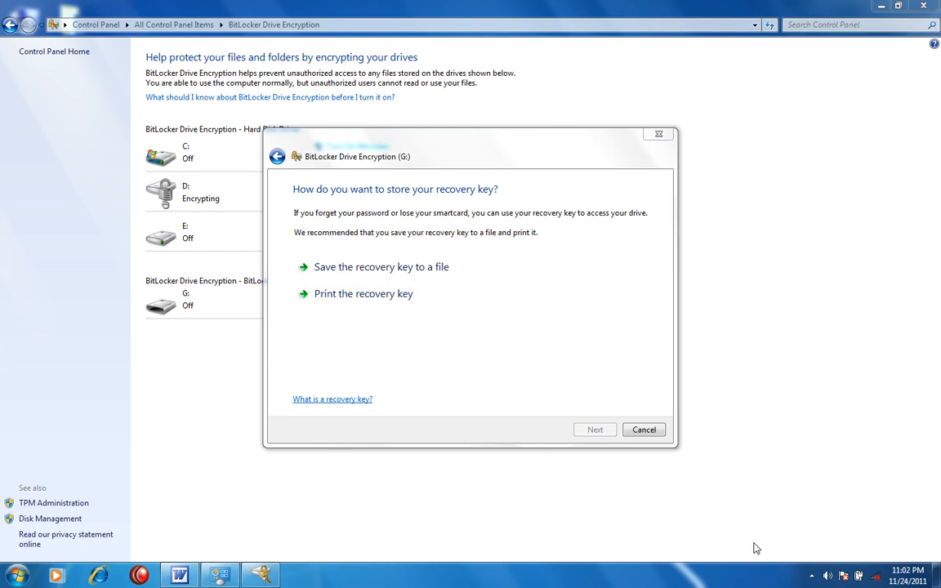
pyautogui.hotkey('ctrl', 'shift', 'Escape')
pyautogui.rightClick(472, 274)
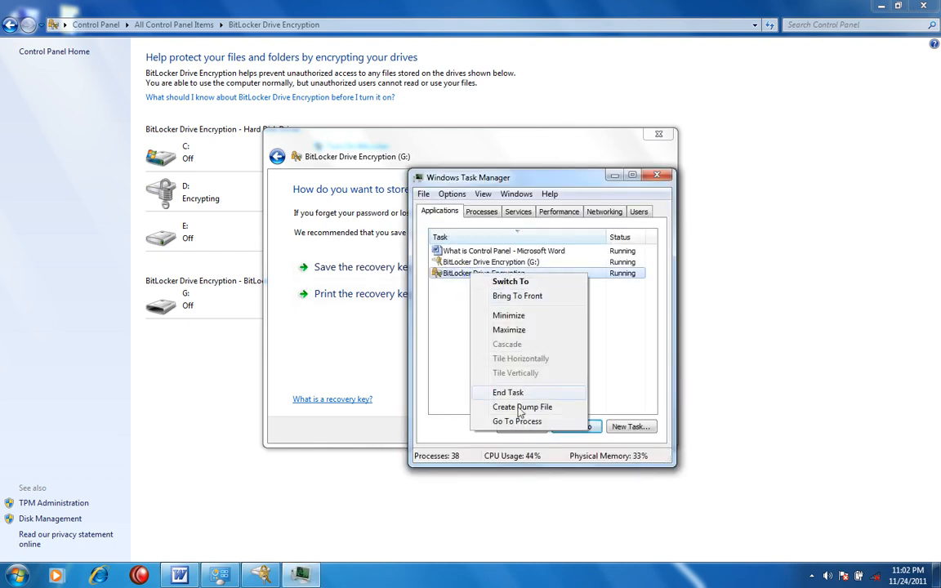
pyautogui.click(513, 421)
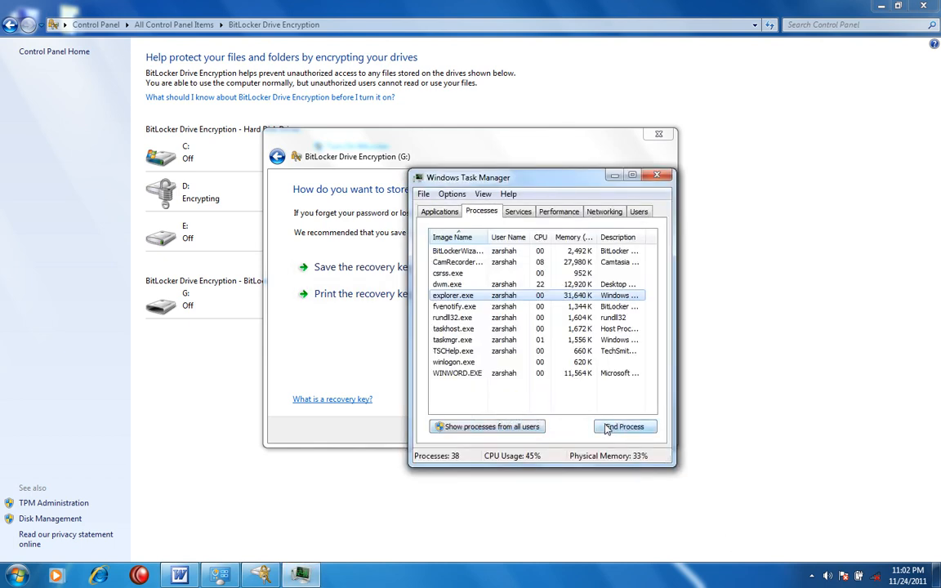
pyautogui.rightClick(470, 308)
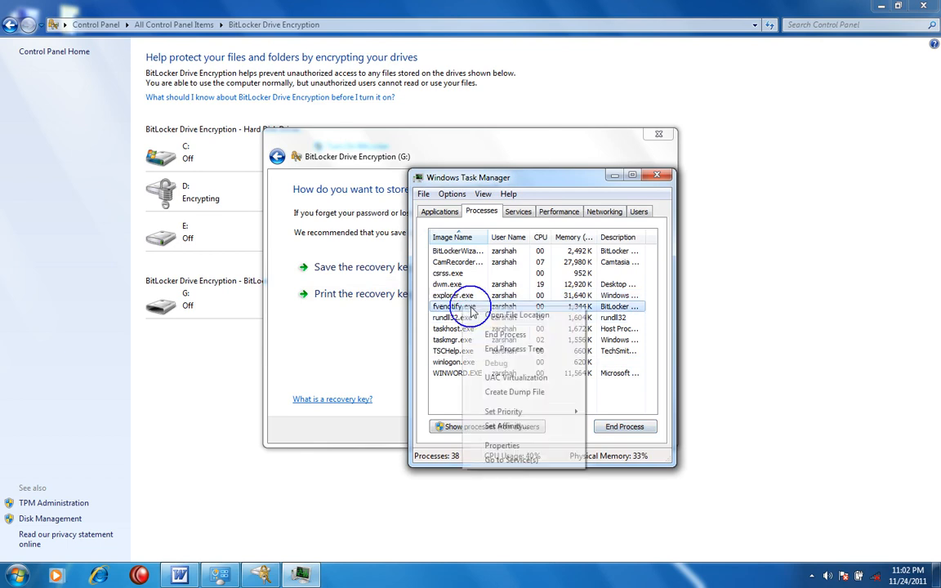
pyautogui.click(522, 337)
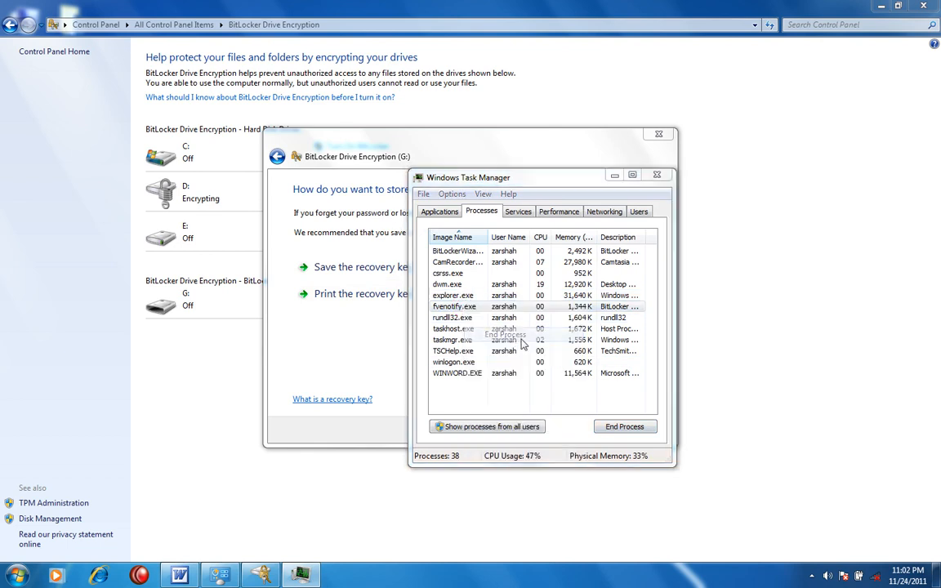
pyautogui.click(492, 310)
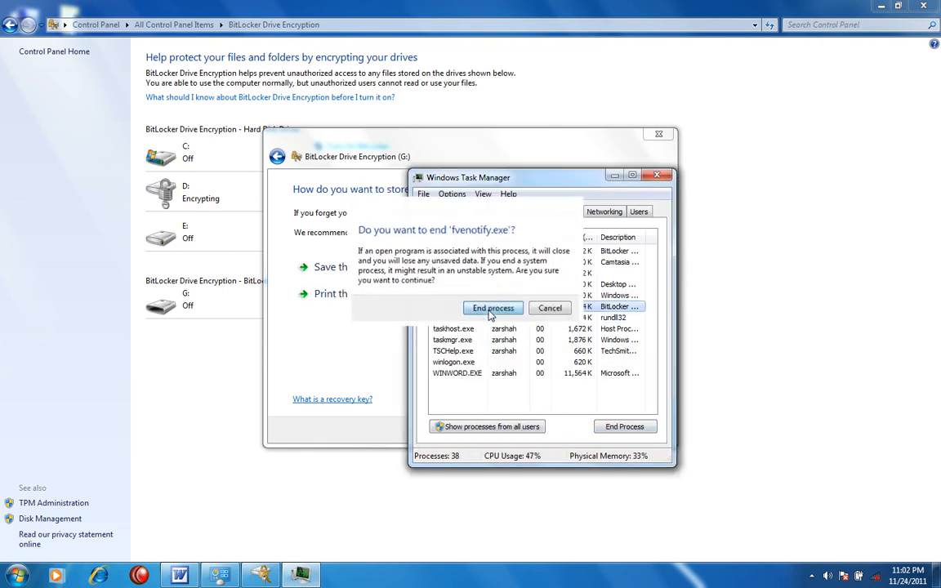
pyautogui.click(658, 176)
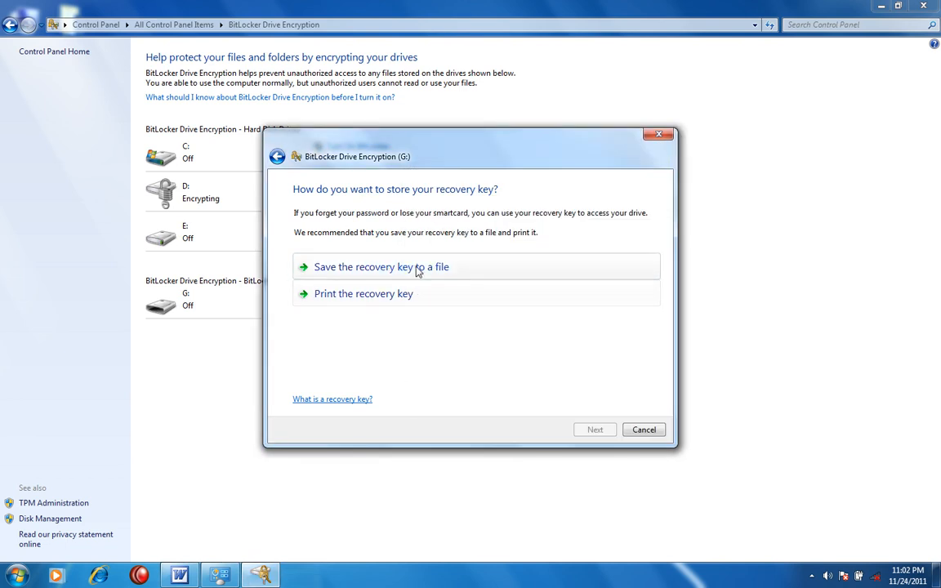
# Save drive G:'s recovery key as a text file on the Desktop and continue to the encryption confirmation.
pyautogui.click(464, 275)
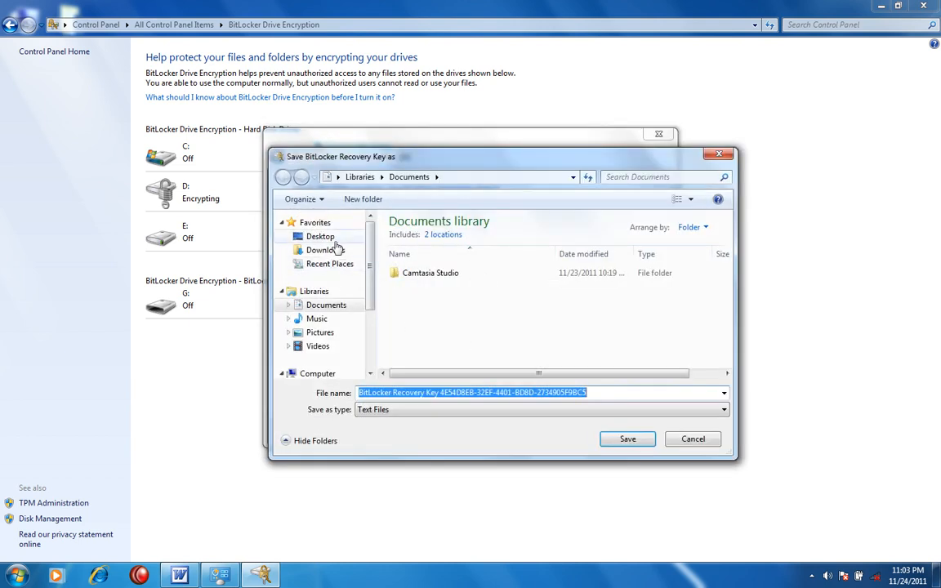
pyautogui.click(333, 238)
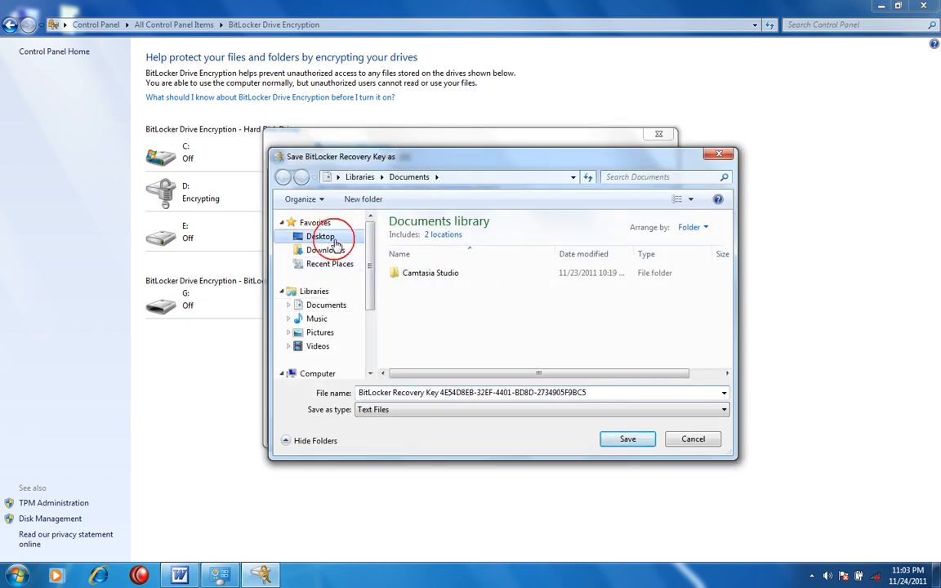
pyautogui.click(627, 440)
pyautogui.click(595, 430)
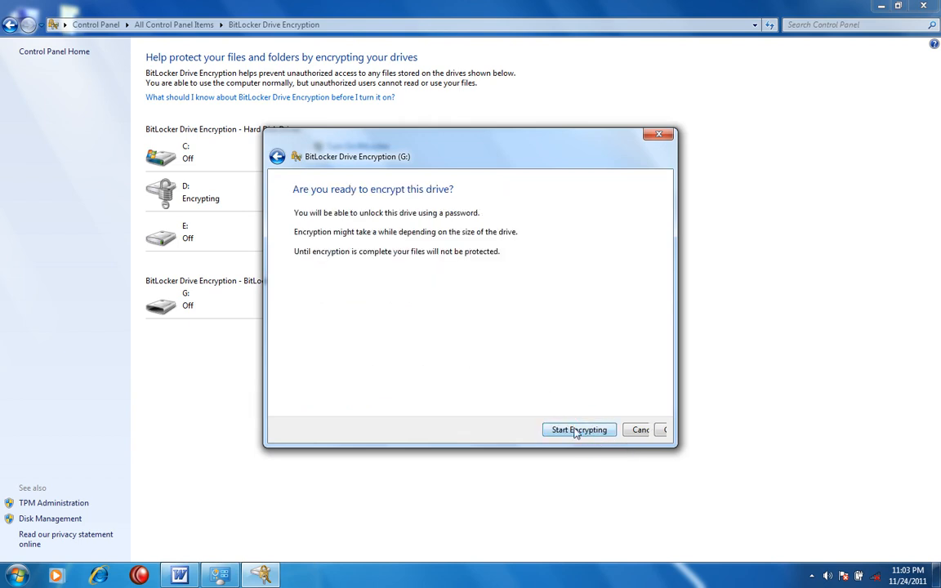
# Start encrypting drive G:, move the progress window away from the drive list, and pause the encryption.
pyautogui.click(575, 432)
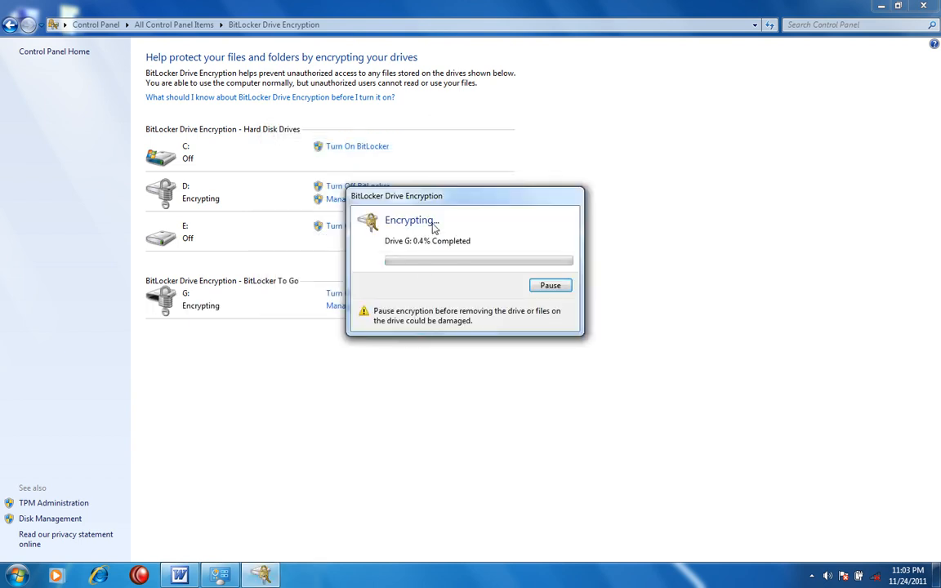
pyautogui.moveTo(444, 202); pyautogui.dragTo(604, 272)
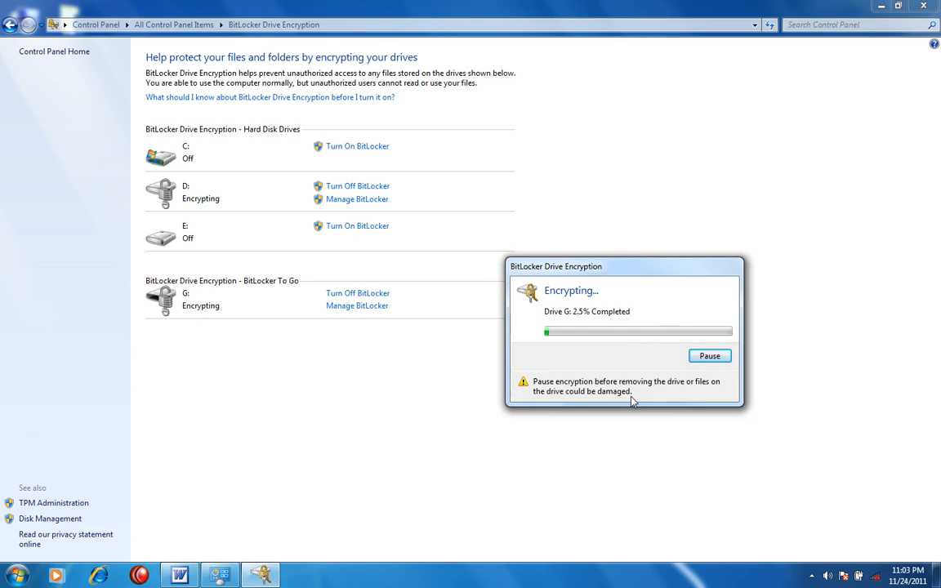
pyautogui.click(715, 362)
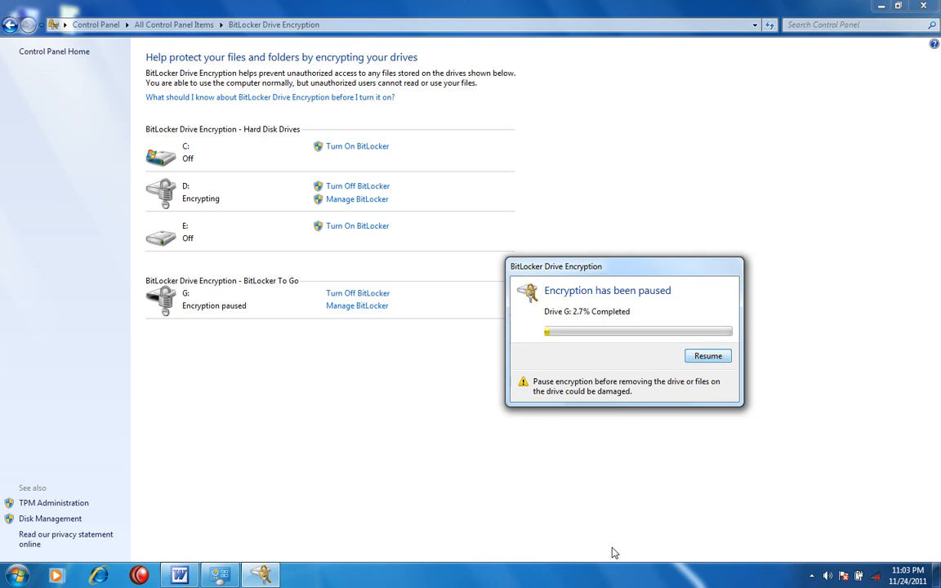
# Bring up Task Manager, find the process behind the last BitLocker Drive Encryption task, and end fvenotify.exe.
pyautogui.rightClick(614, 580)
pyautogui.click(641, 527)
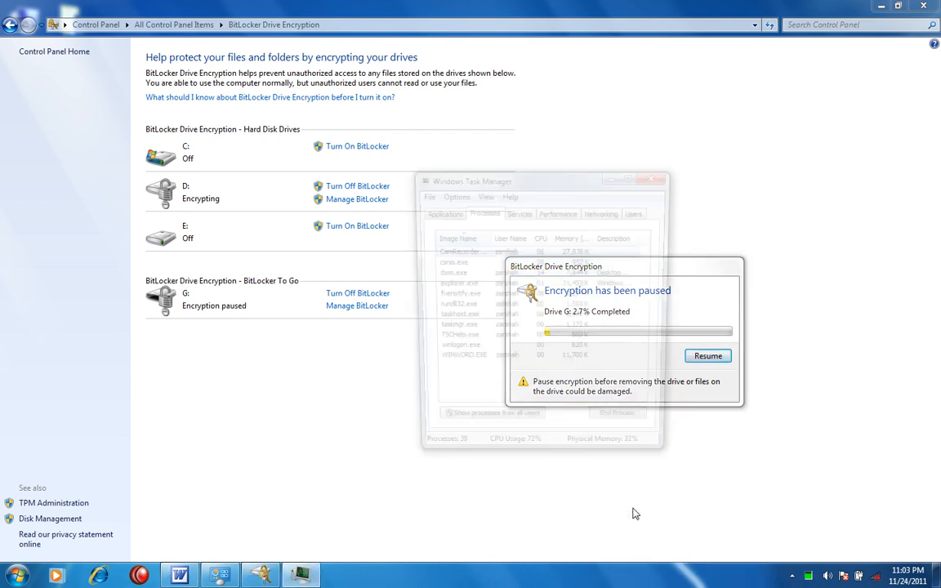
pyautogui.click(439, 212)
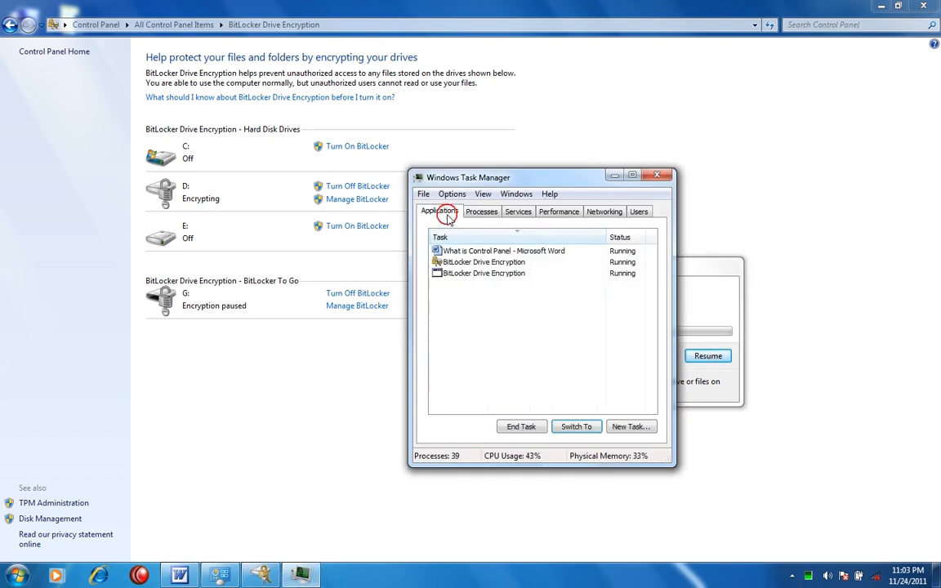
pyautogui.rightClick(472, 278)
pyautogui.click(480, 384)
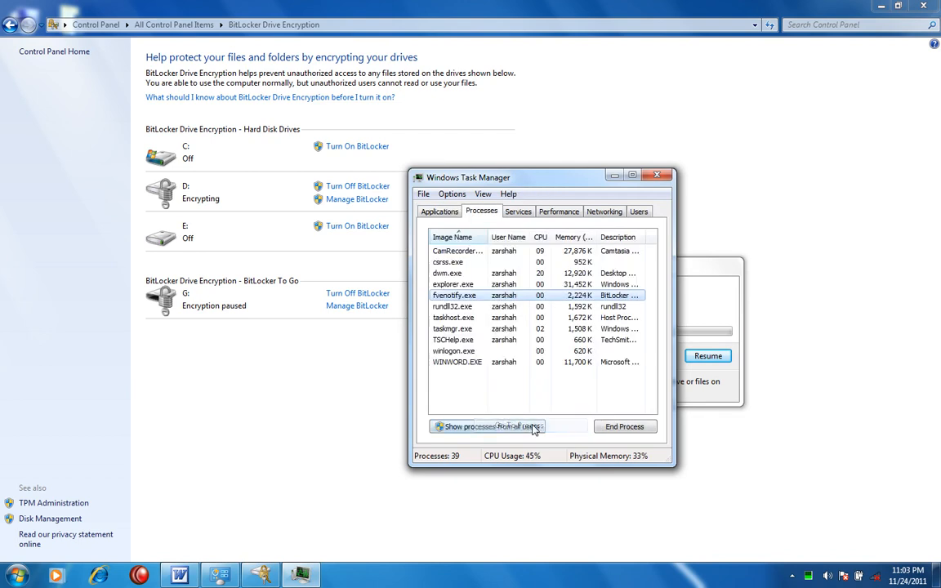
pyautogui.click(625, 427)
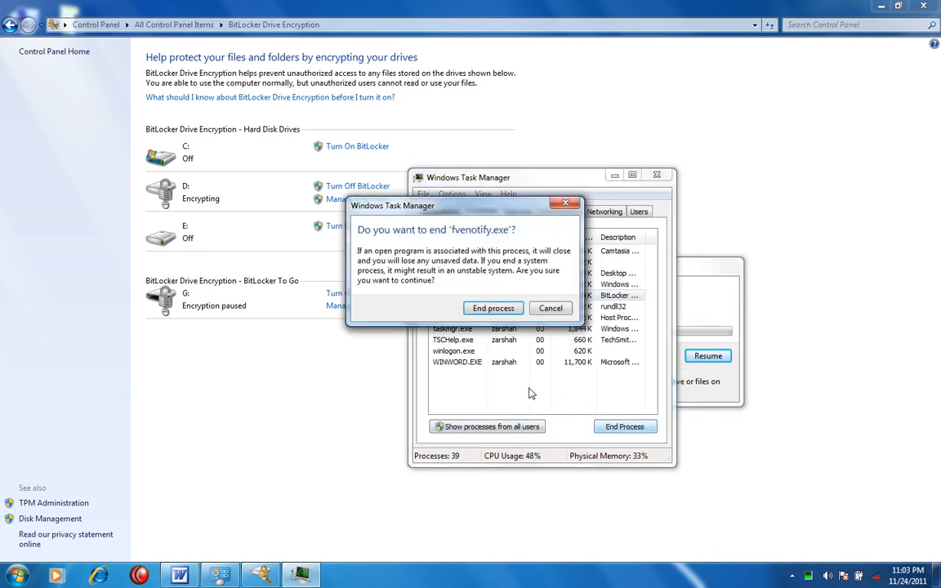
pyautogui.click(492, 308)
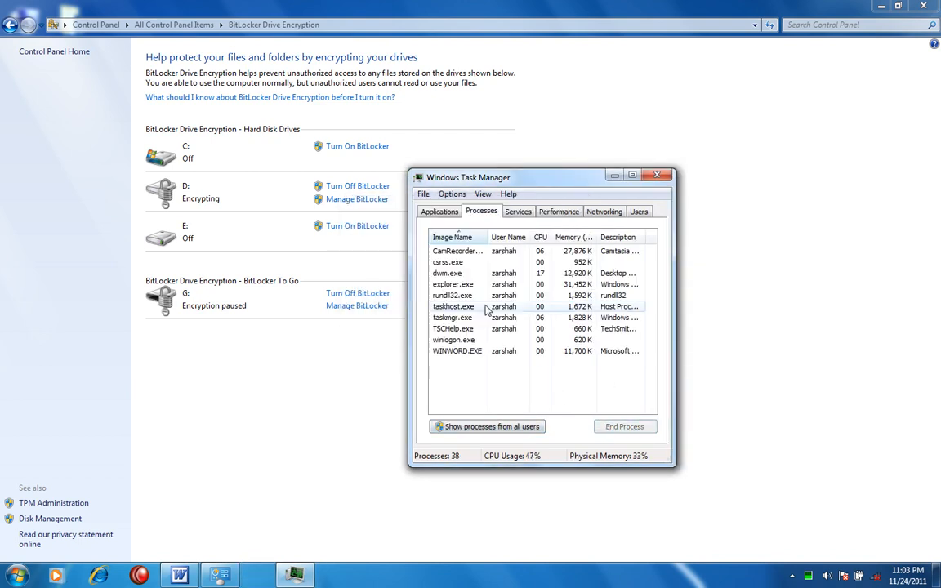
# Check which process belongs to the remaining BitLocker Drive Encryption task in Task Manager.
pyautogui.click(441, 212)
pyautogui.rightClick(476, 263)
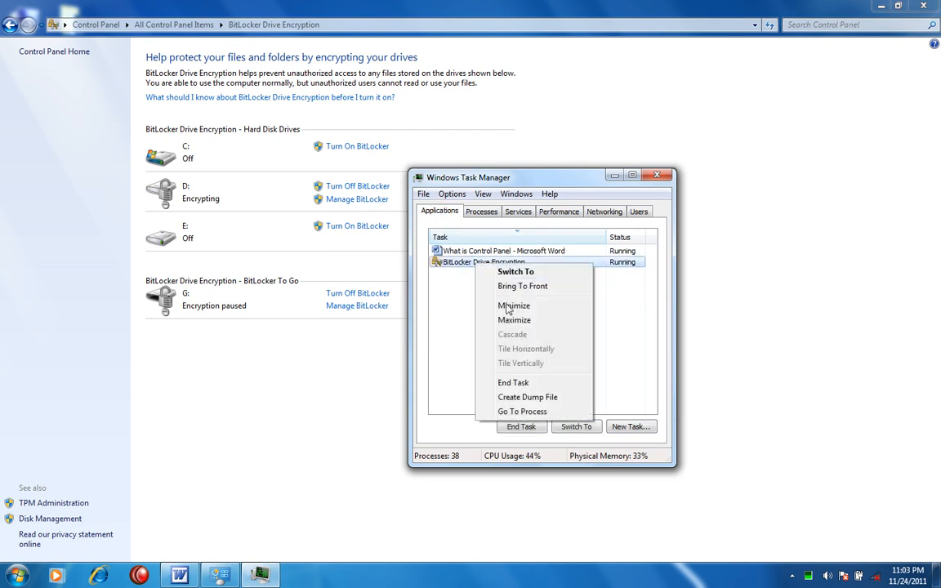
pyautogui.click(482, 412)
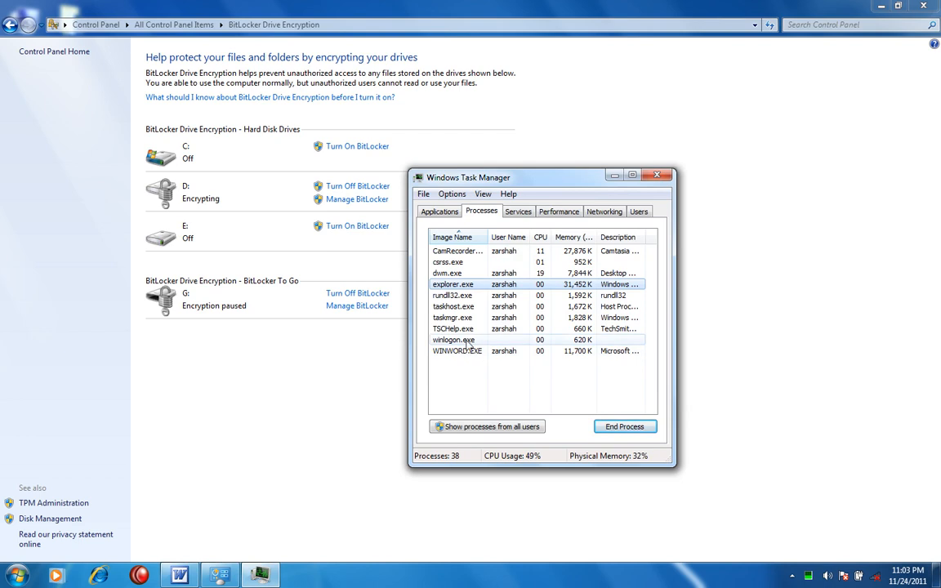
pyautogui.rightClick(474, 296)
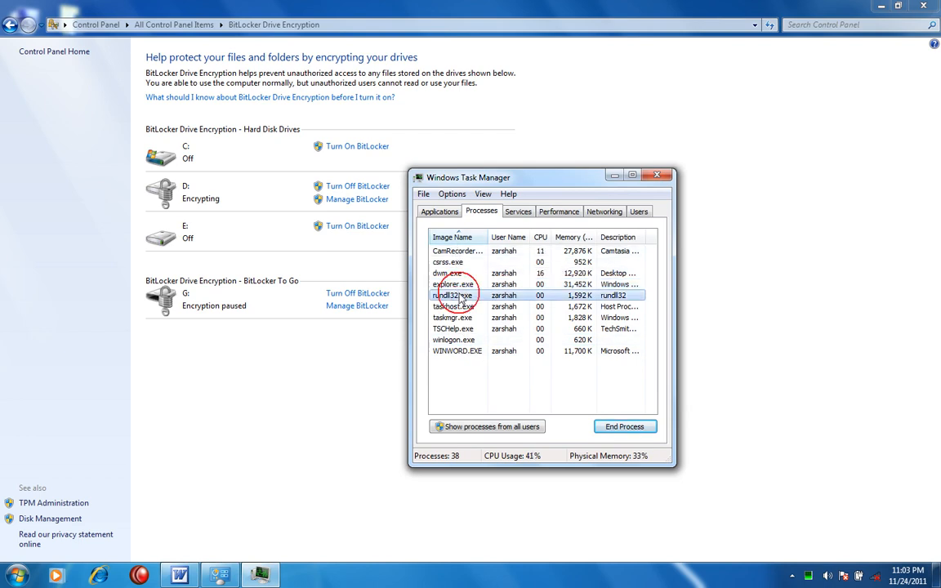
pyautogui.click(496, 322)
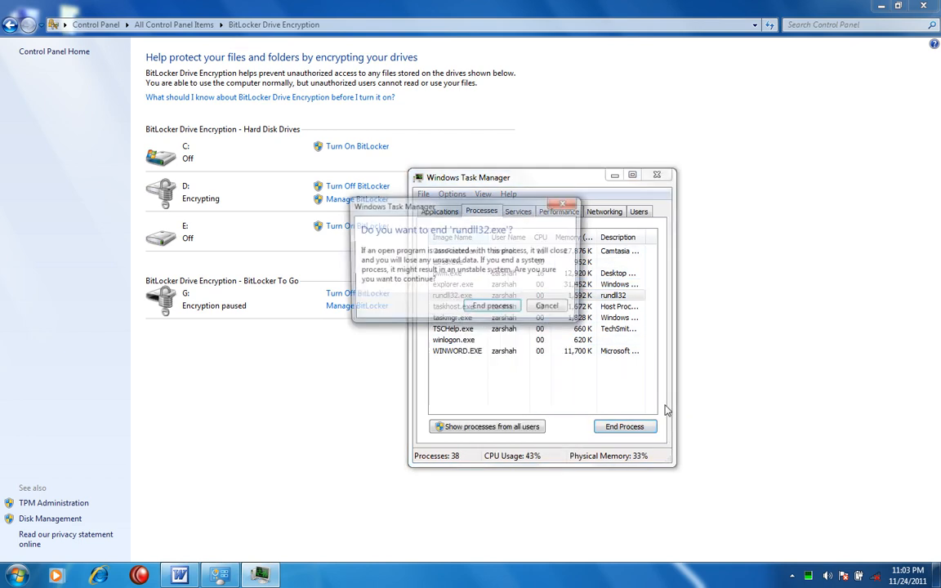
pyautogui.click(553, 309)
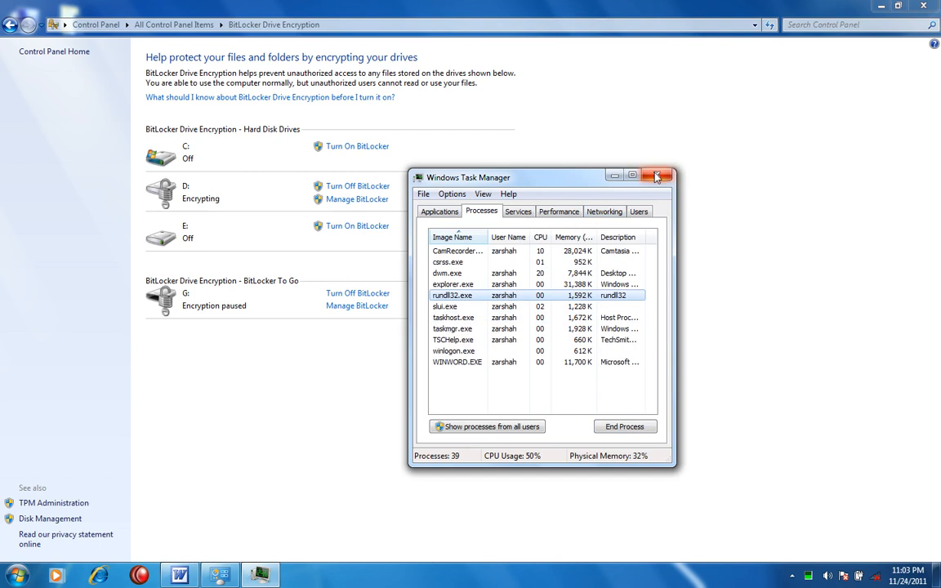
# Close Task Manager and the BitLocker Drive Encryption window, and open Computer.
pyautogui.click(658, 177)
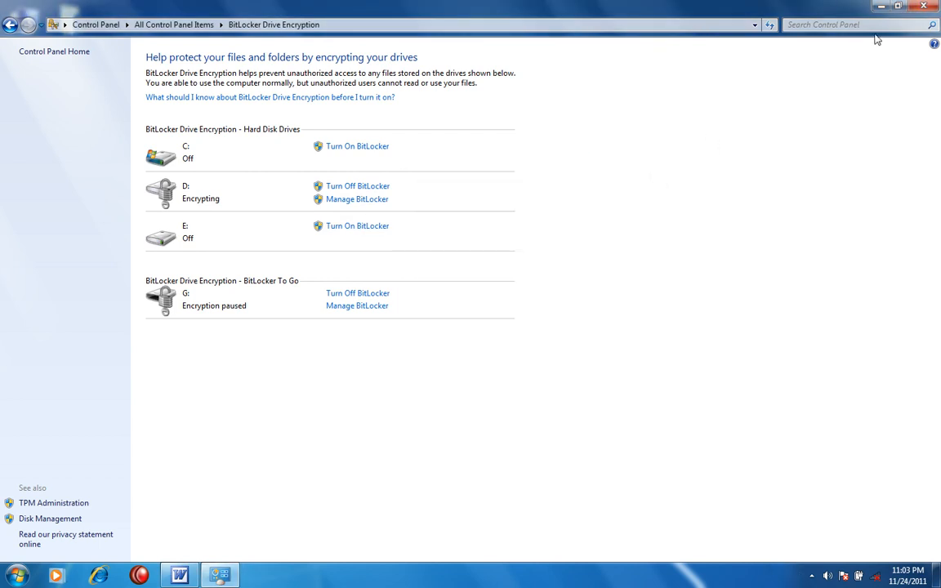
pyautogui.click(923, 7)
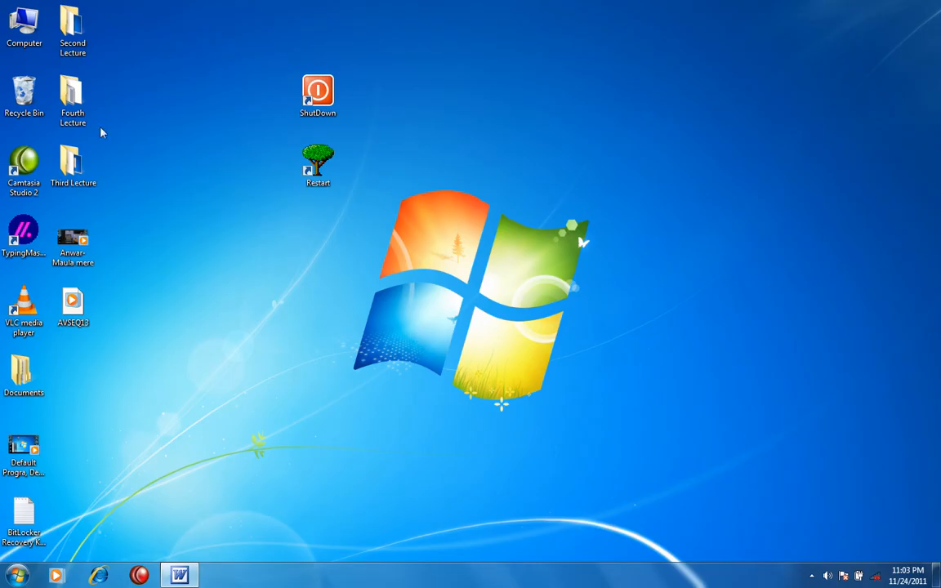
pyautogui.doubleClick(23, 23)
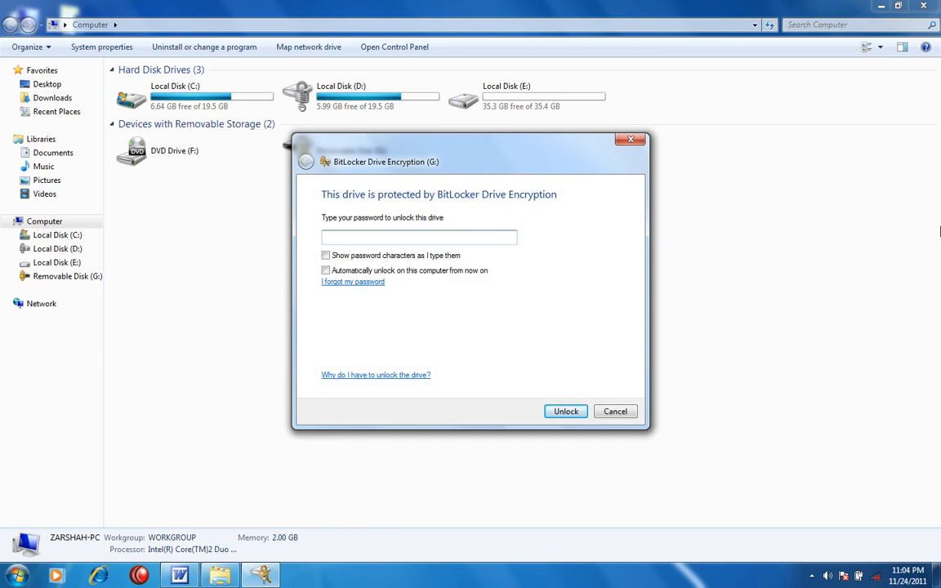
# Bring the BitLocker unlock prompt for drive G: back to the front and cancel it.
pyautogui.moveTo(939, 245); pyautogui.dragTo(885, 176)
pyautogui.rightClick(690, 67)
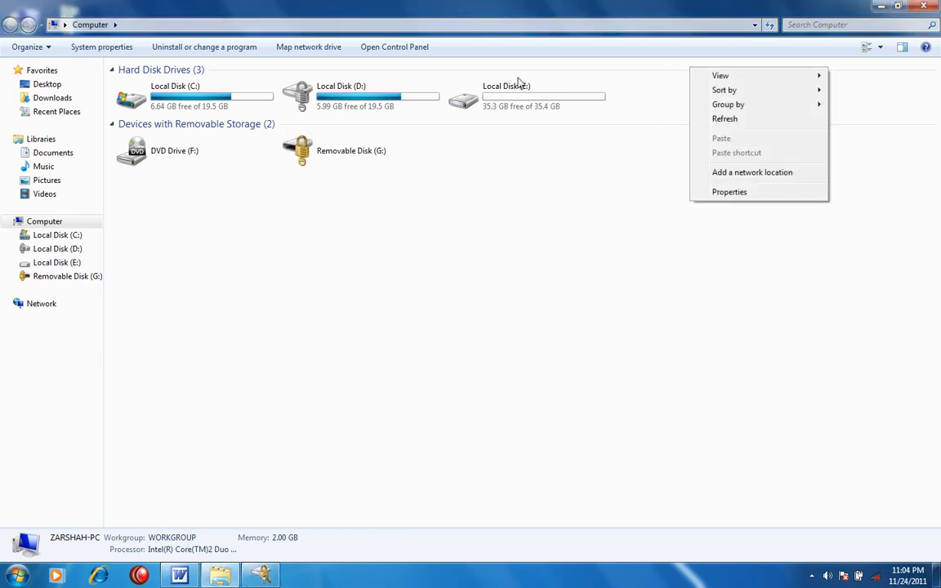
pyautogui.moveTo(437, 71); pyautogui.dragTo(446, 62)
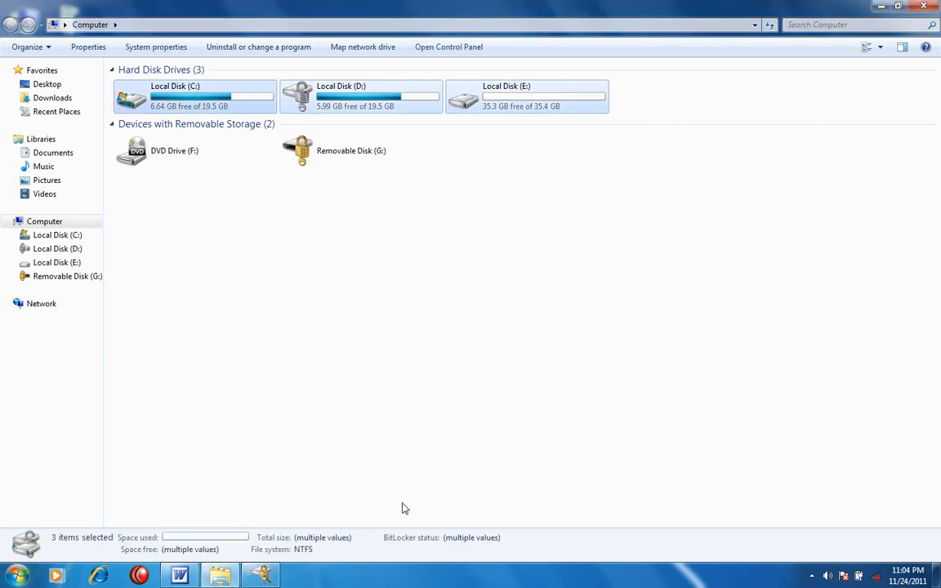
pyautogui.click(261, 576)
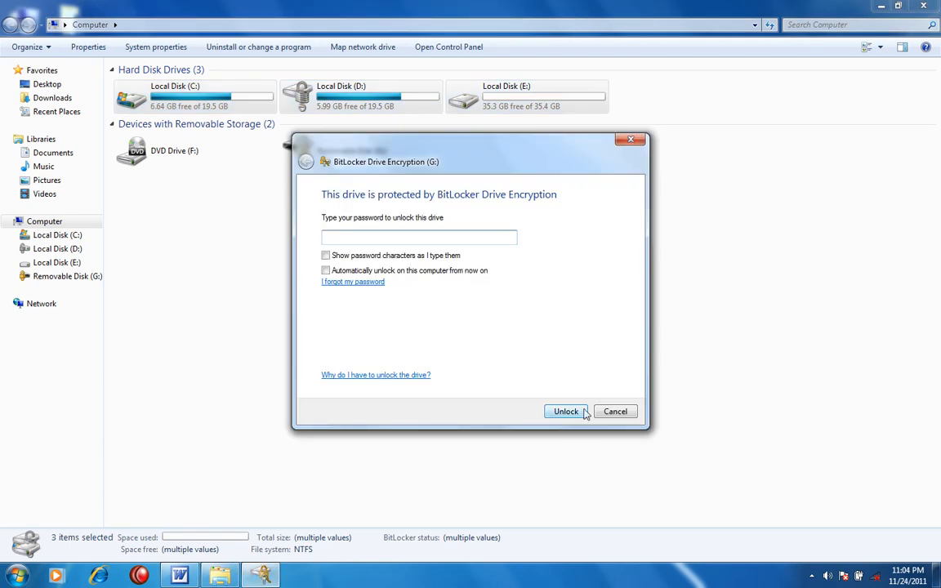
pyautogui.click(626, 413)
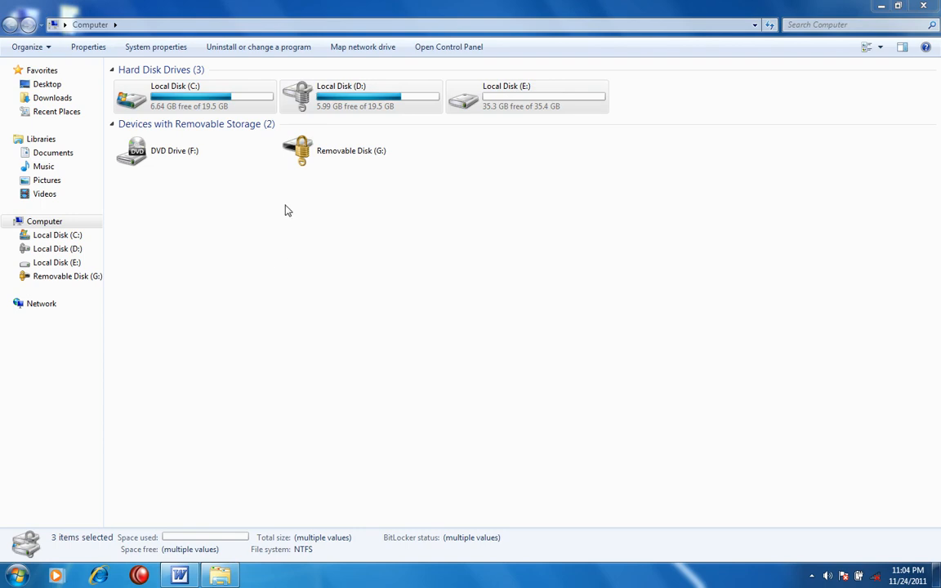
# Unlock Removable Disk (G:) from the Computer window by entering the drive's BitLocker password.
pyautogui.rightClick(317, 160)
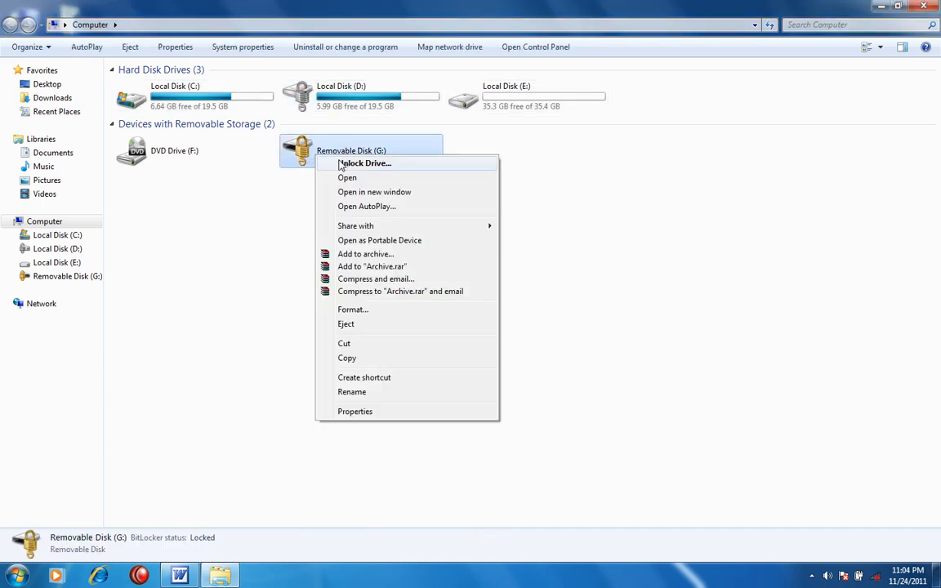
pyautogui.click(355, 163)
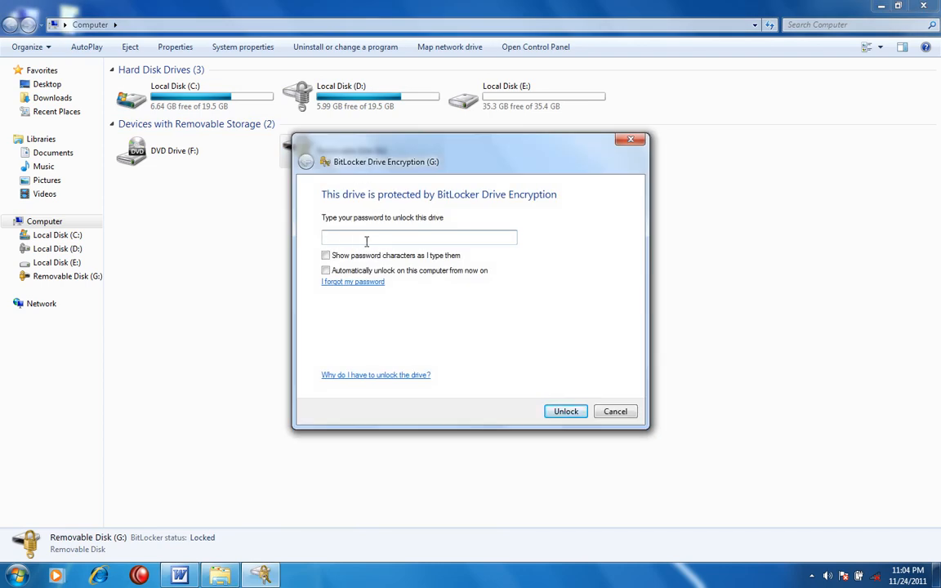
pyautogui.click(576, 414)
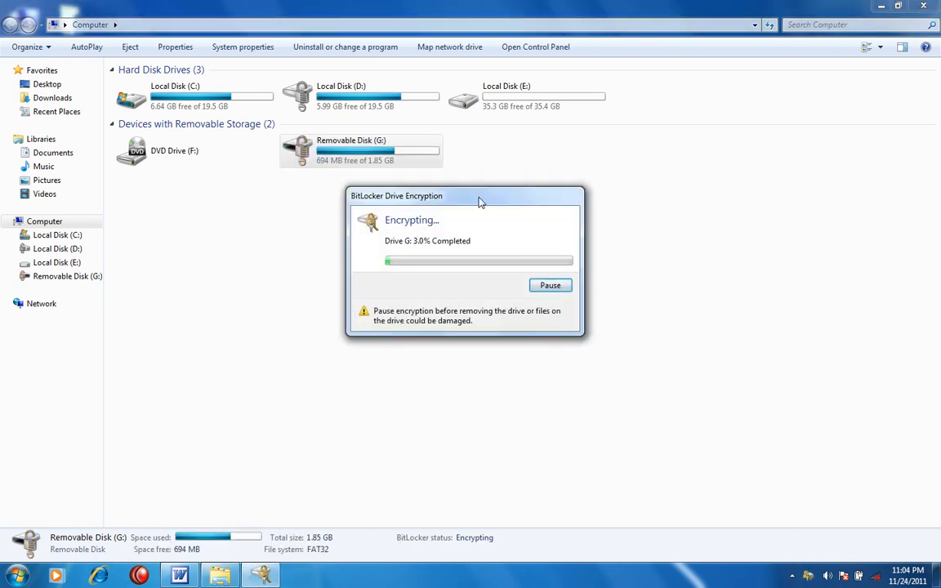
# Move the encryption progress window away from the drives and examine the contents of Removable Disk (G:), including the DCIM item.
pyautogui.moveTo(472, 199); pyautogui.dragTo(533, 281)
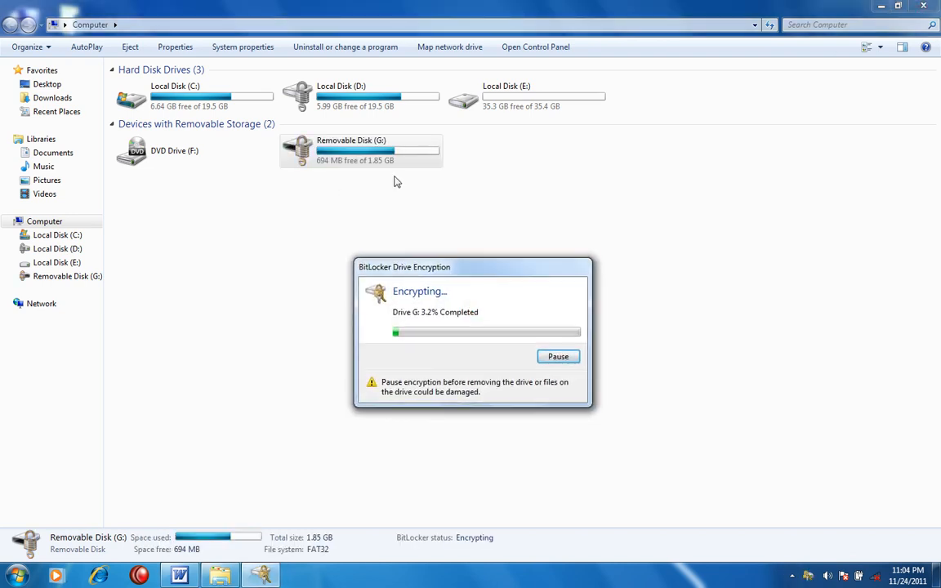
pyautogui.click(386, 160)
pyautogui.doubleClick(386, 160)
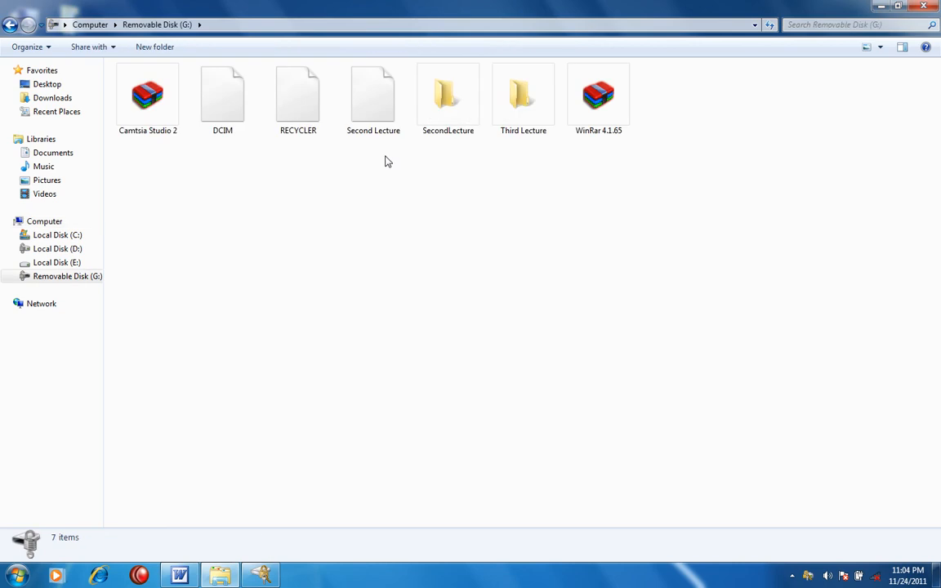
pyautogui.click(12, 26)
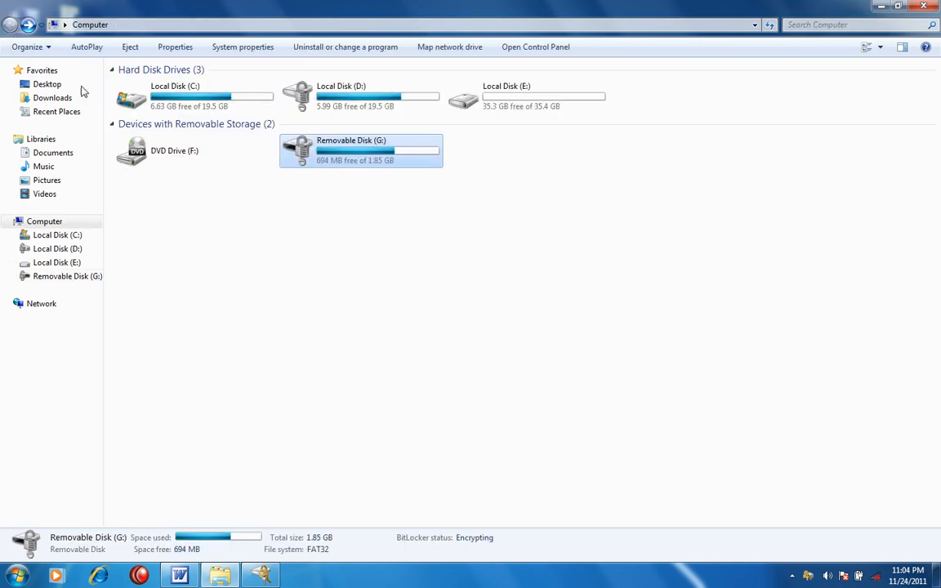
pyautogui.doubleClick(353, 160)
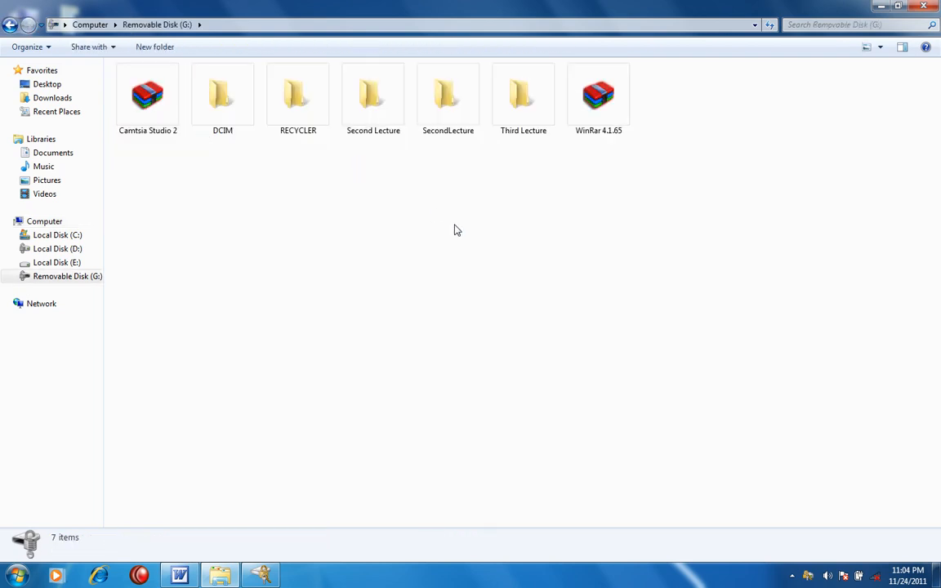
pyautogui.click(236, 102)
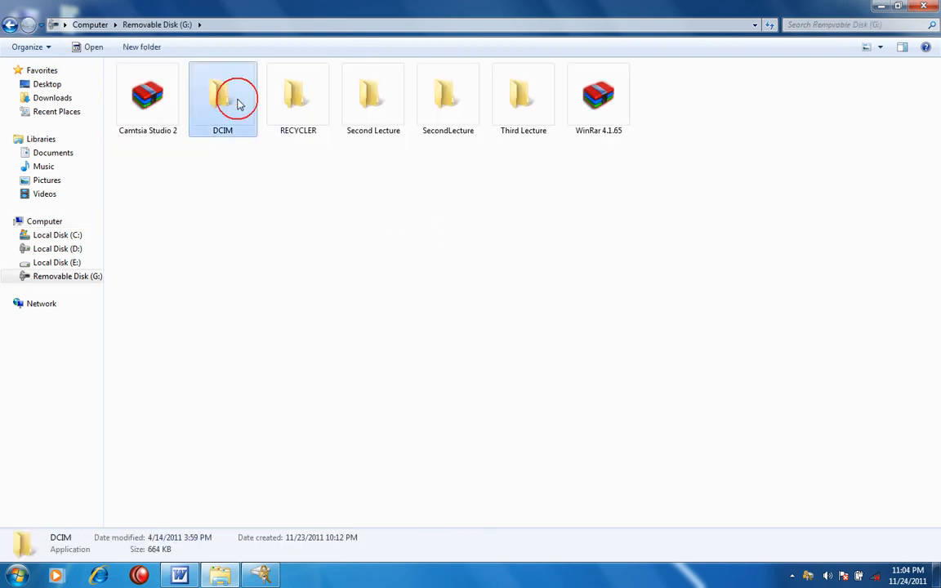
pyautogui.click(10, 24)
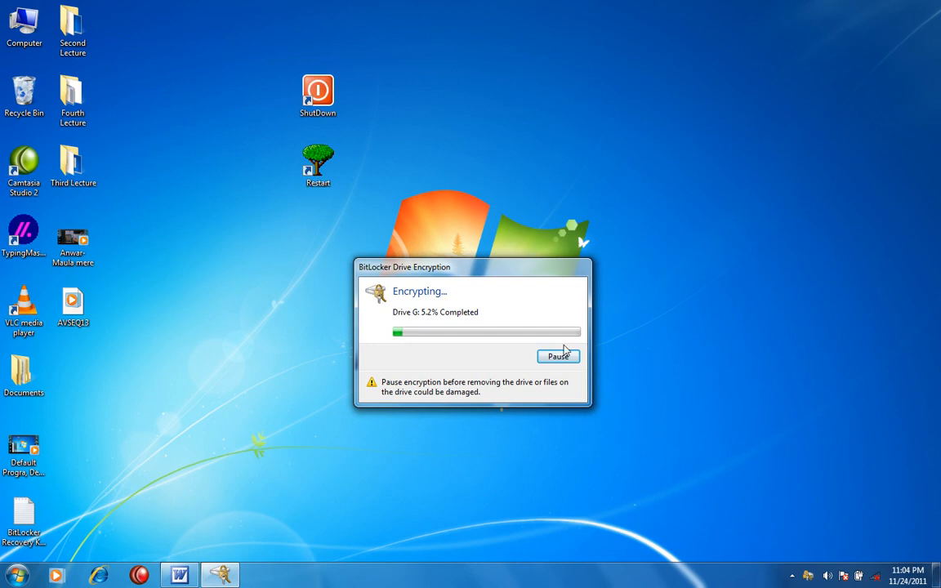
# Pause drive G:'s encryption and use Task Manager to end fvenotify.exe, the process behind the BitLocker Drive Encryption task.
pyautogui.click(559, 359)
pyautogui.rightClick(569, 572)
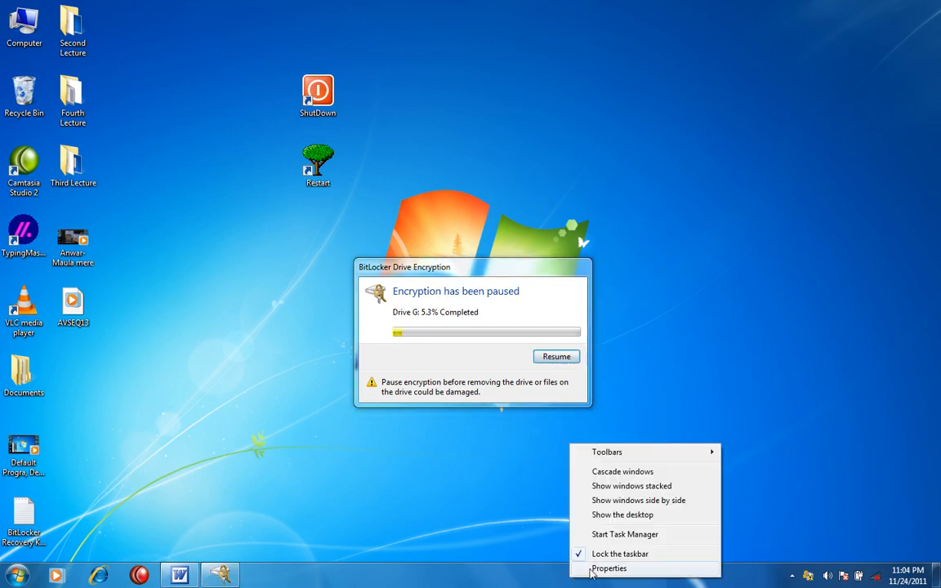
pyautogui.click(606, 534)
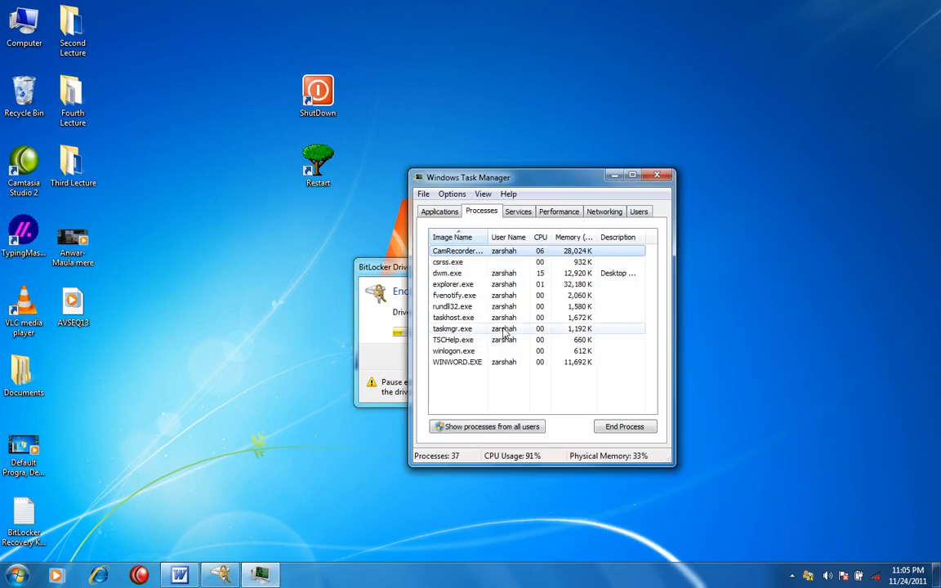
pyautogui.click(446, 210)
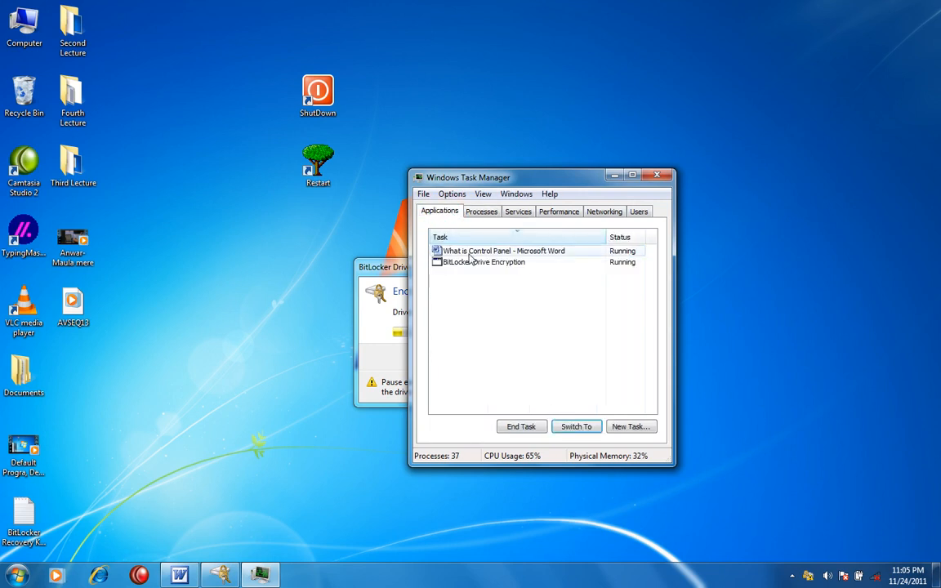
pyautogui.rightClick(463, 263)
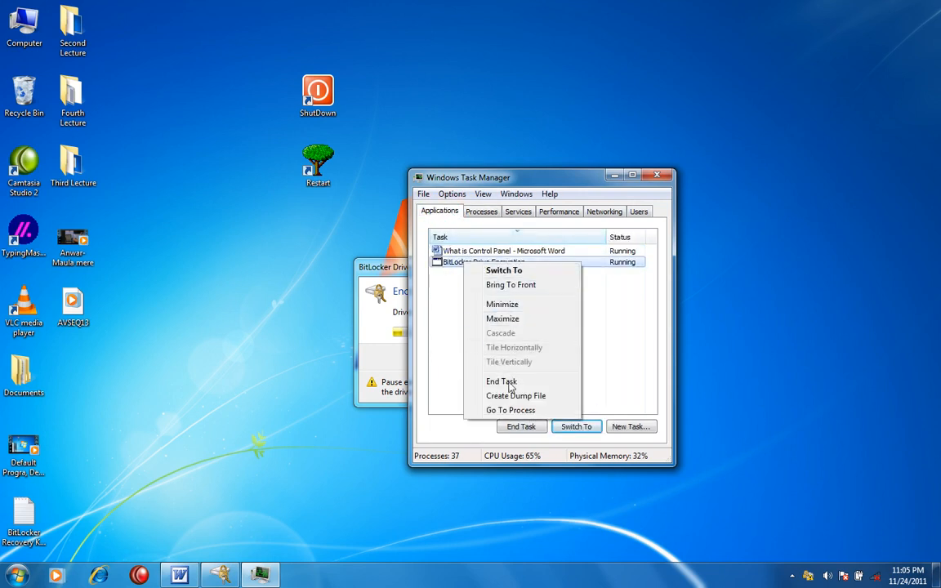
pyautogui.click(509, 410)
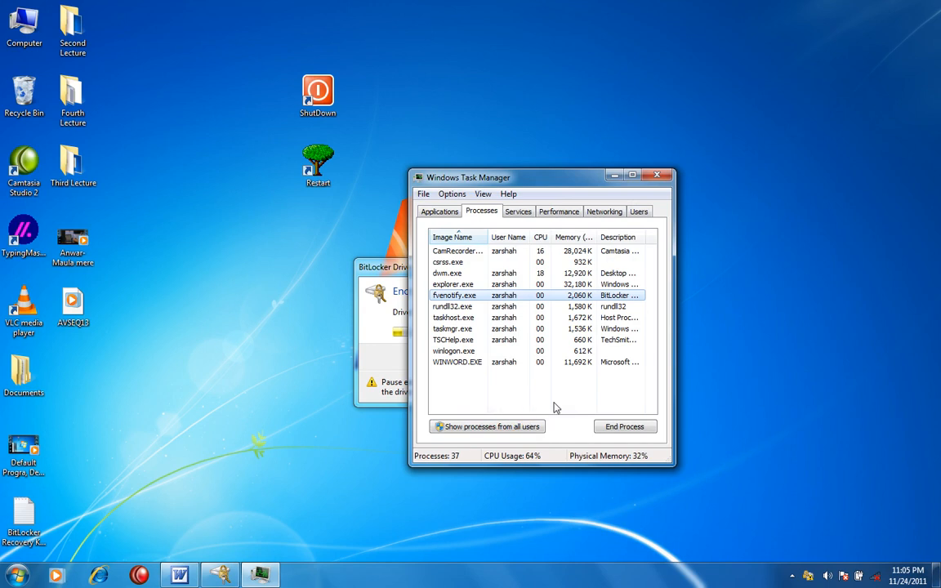
pyautogui.click(648, 430)
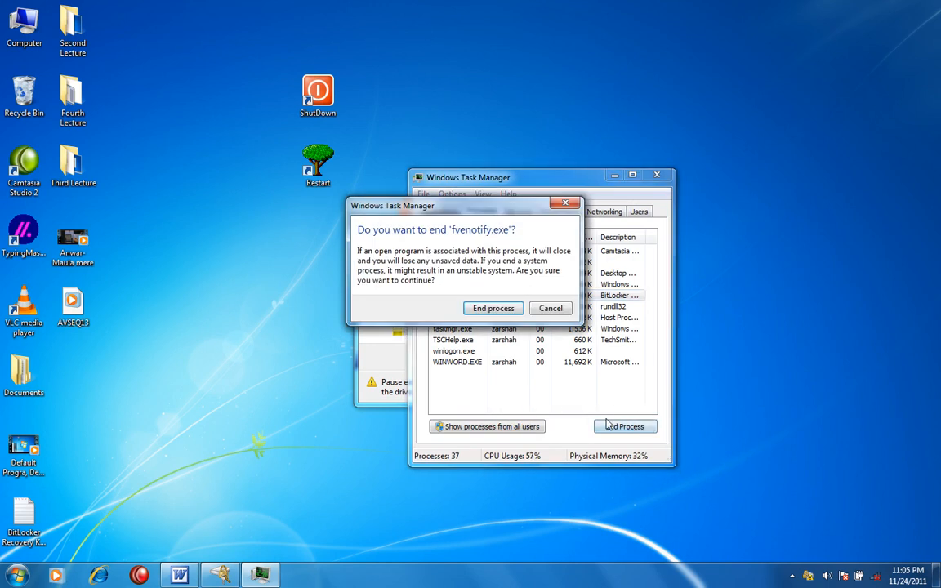
pyautogui.click(478, 309)
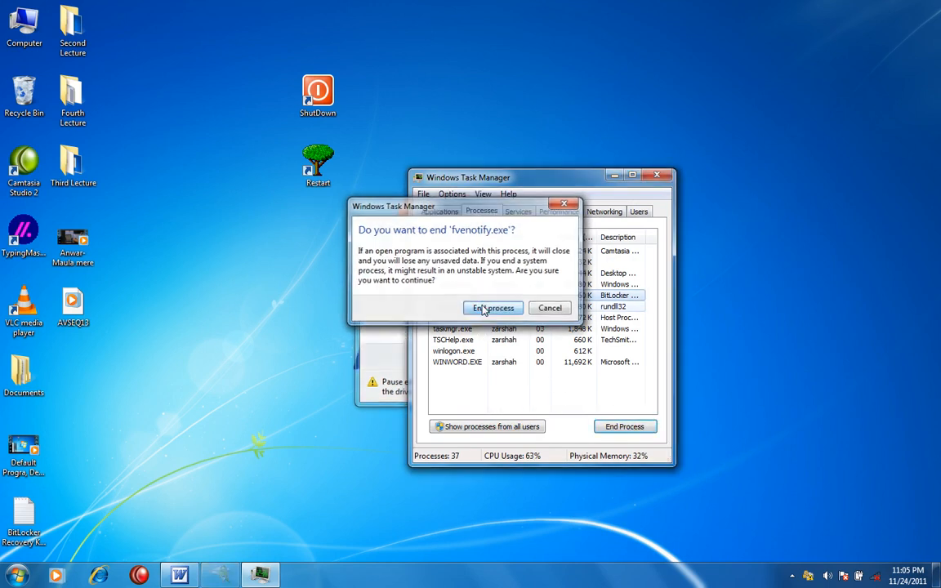
pyautogui.click(657, 176)
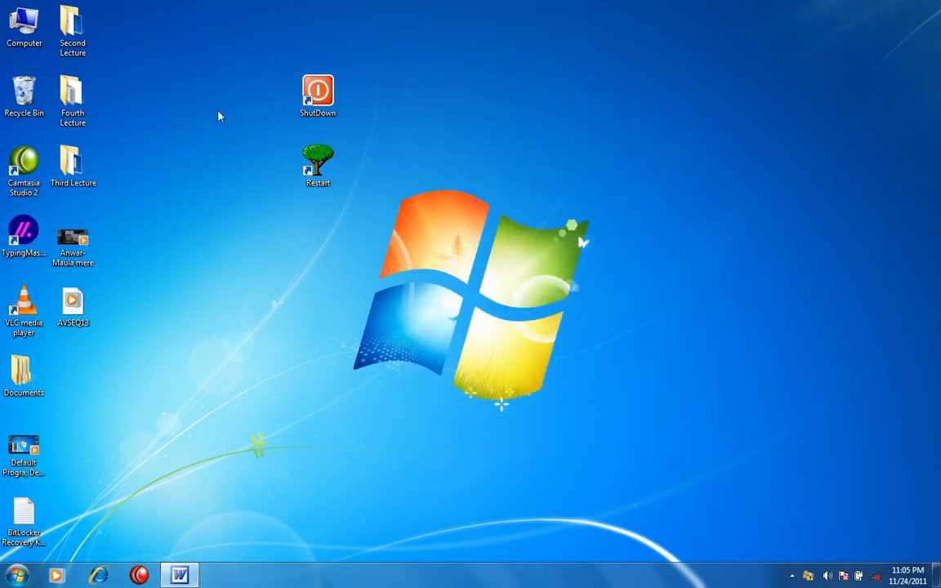
# Open Computer, close it again, and move the BitLocker recovery key text file to an empty desktop area beside the unlock prompt.
pyautogui.doubleClick(29, 28)
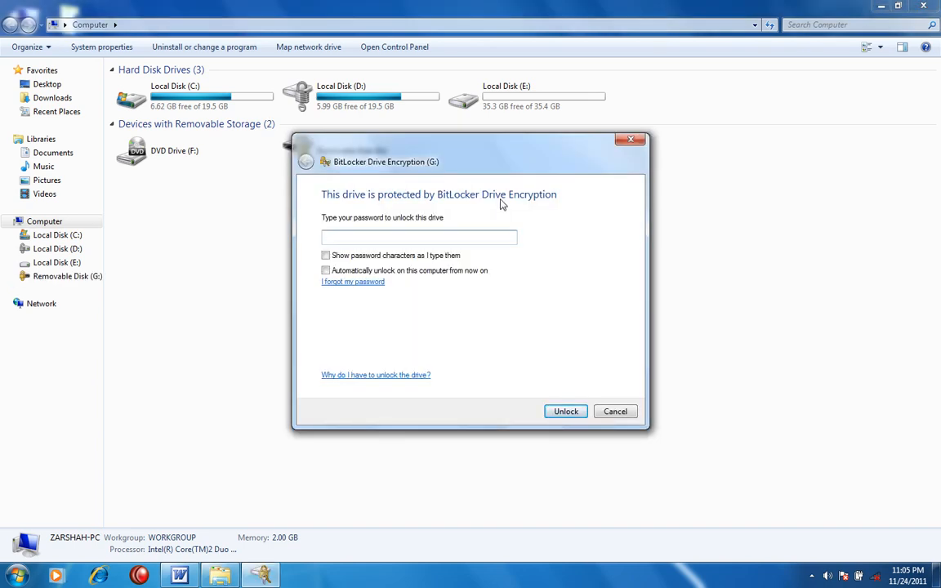
pyautogui.click(924, 6)
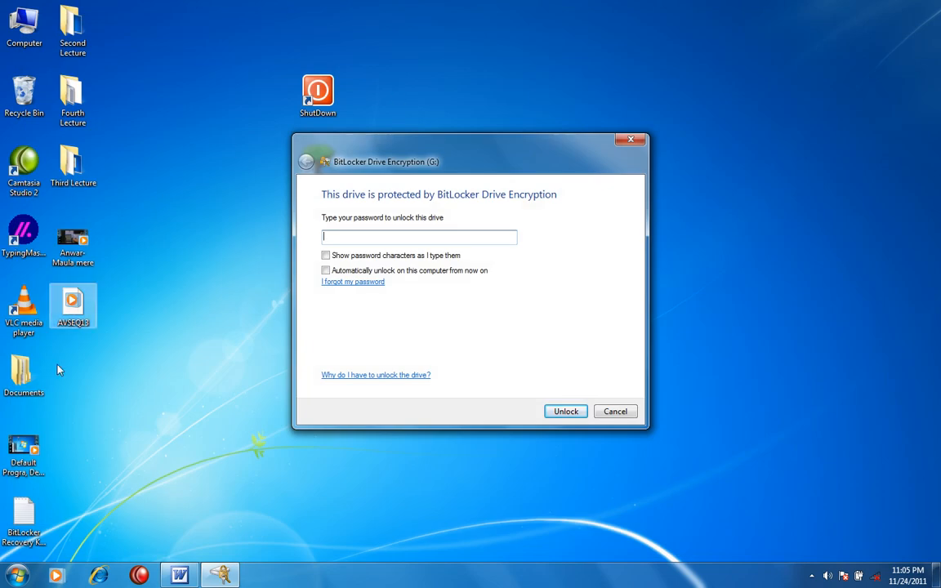
pyautogui.doubleClick(32, 525)
pyautogui.moveTo(449, 200); pyautogui.dragTo(786, 116)
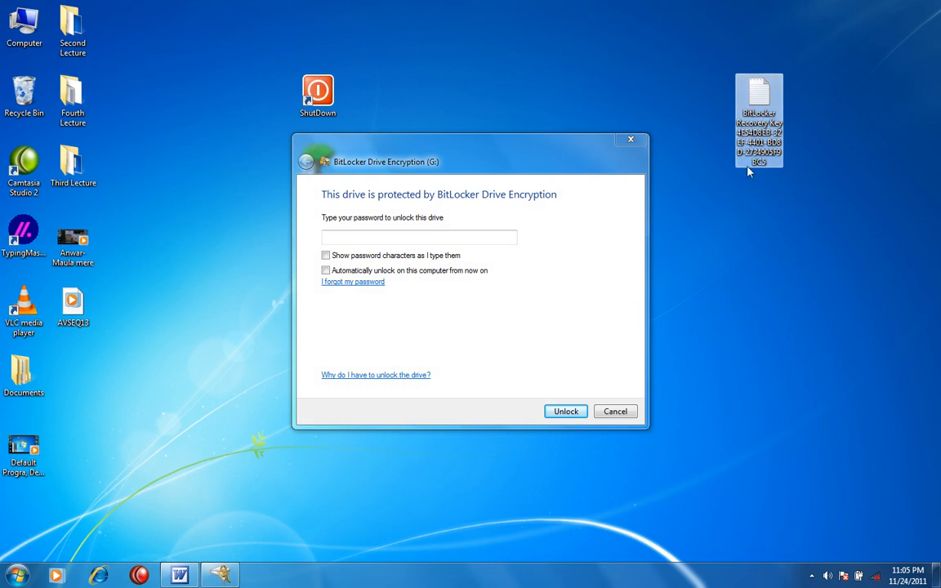
# Open the BitLocker recovery key text file, copy the recovery key to the clipboard, and close the file.
pyautogui.doubleClick(758, 106)
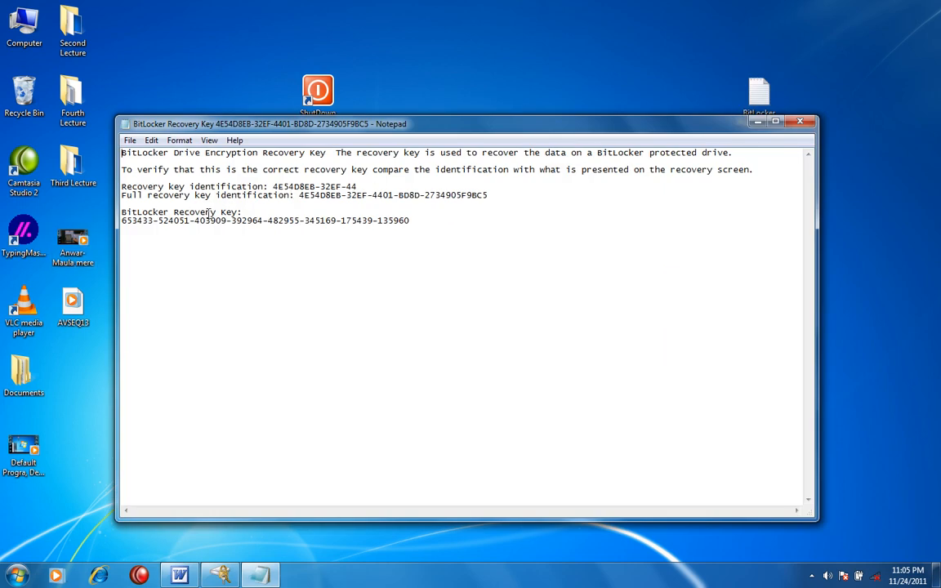
pyautogui.moveTo(411, 222); pyautogui.dragTo(118, 220)
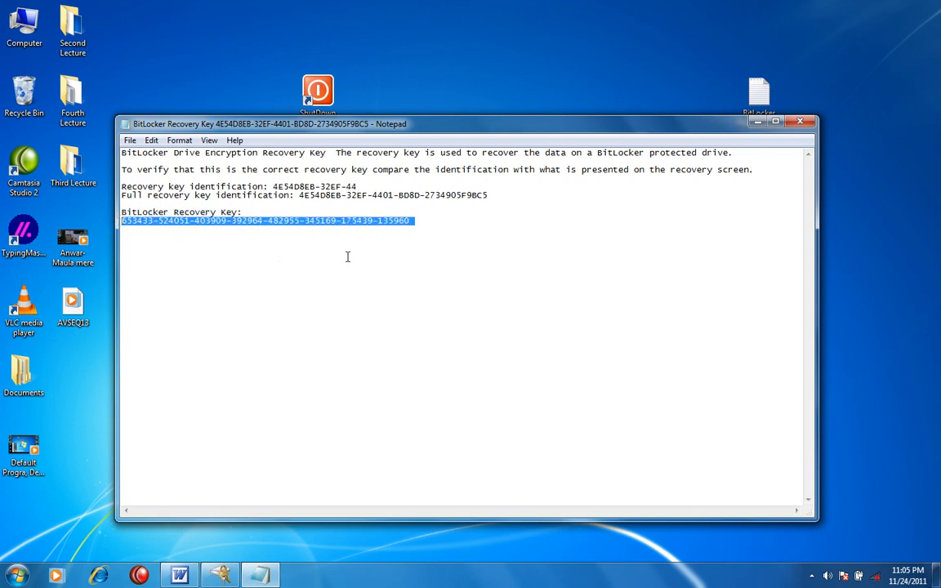
pyautogui.rightClick(349, 223)
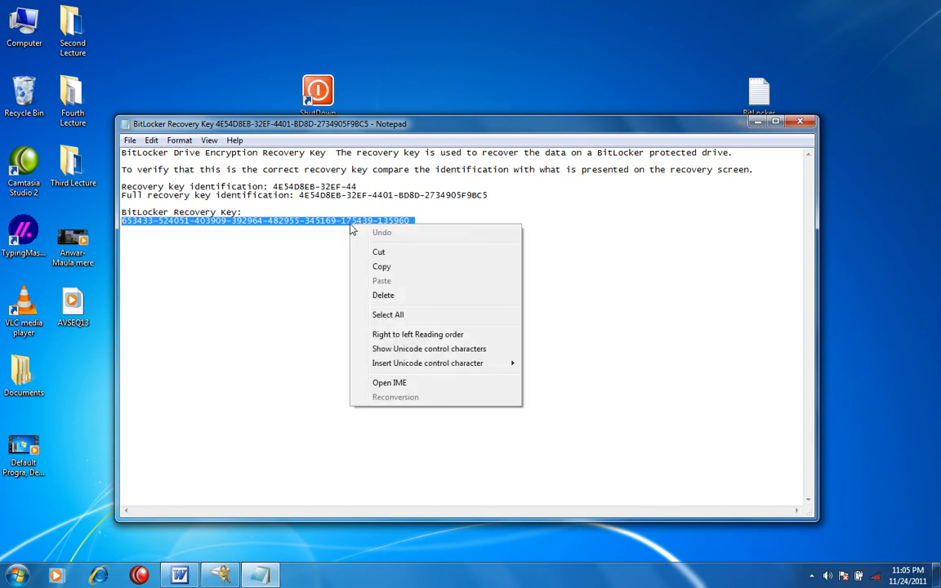
pyautogui.click(383, 267)
pyautogui.rightClick(378, 224)
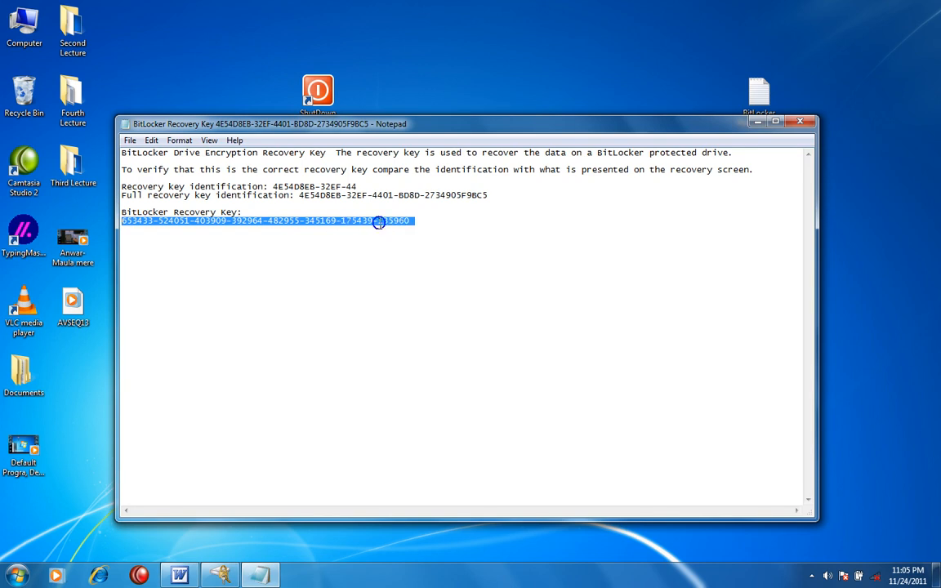
pyautogui.click(410, 265)
pyautogui.click(794, 123)
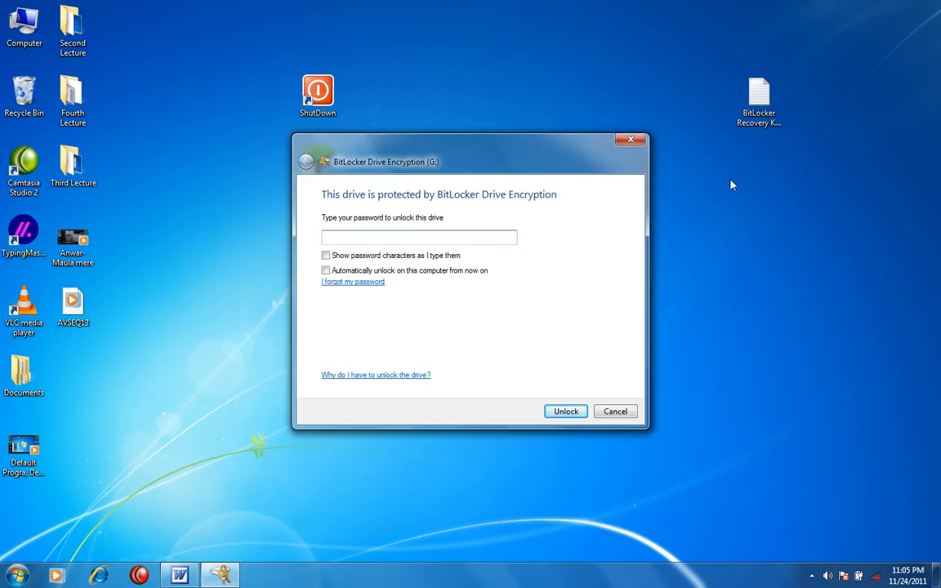
# Unlock drive G: through the forgotten-password option by pasting the copied BitLocker recovery key, and finish the unlock wizard.
pyautogui.click(345, 282)
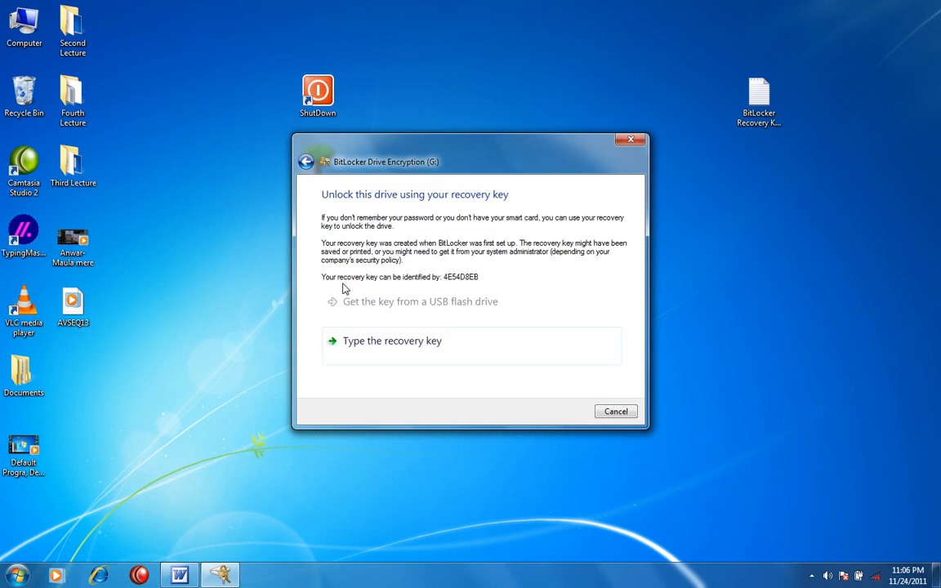
pyautogui.click(435, 346)
pyautogui.rightClick(422, 236)
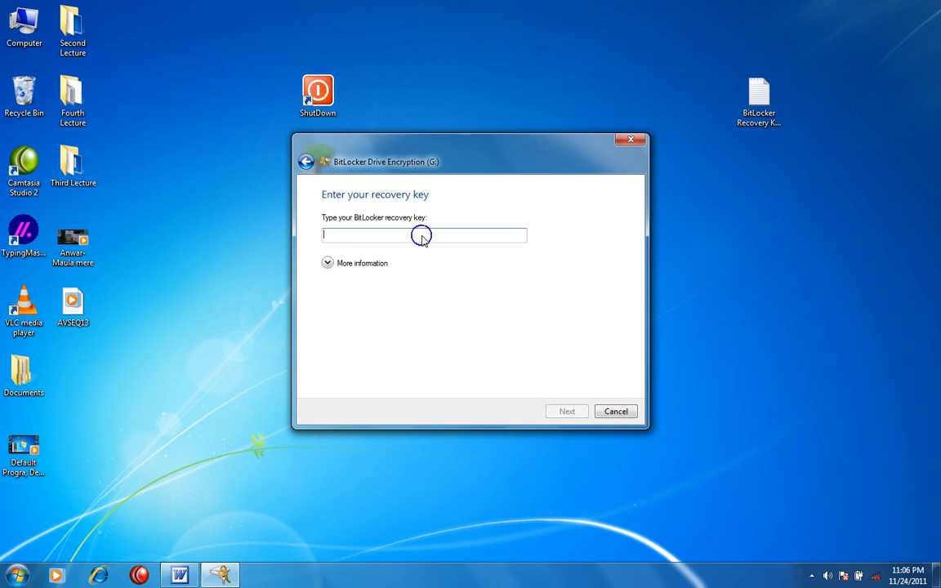
pyautogui.click(457, 293)
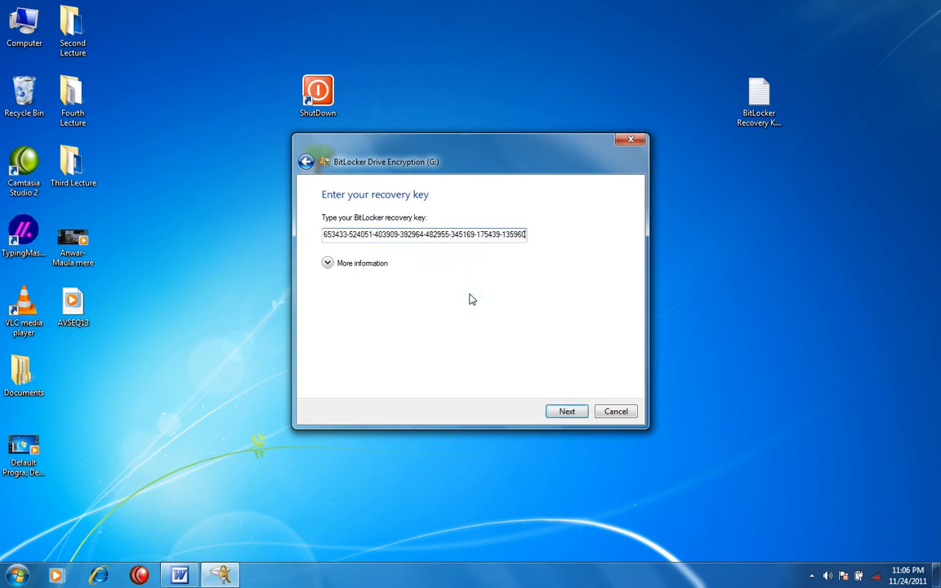
pyautogui.click(568, 411)
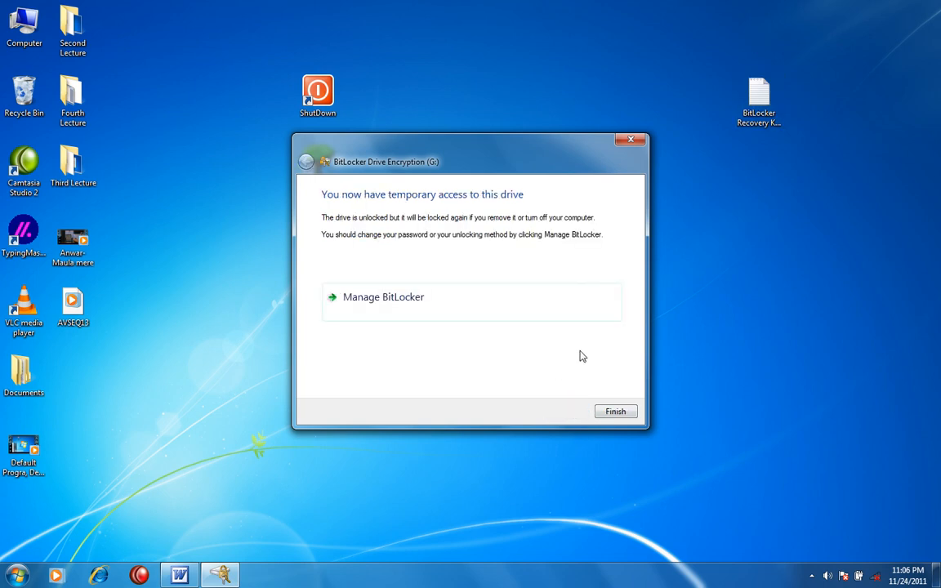
pyautogui.click(612, 413)
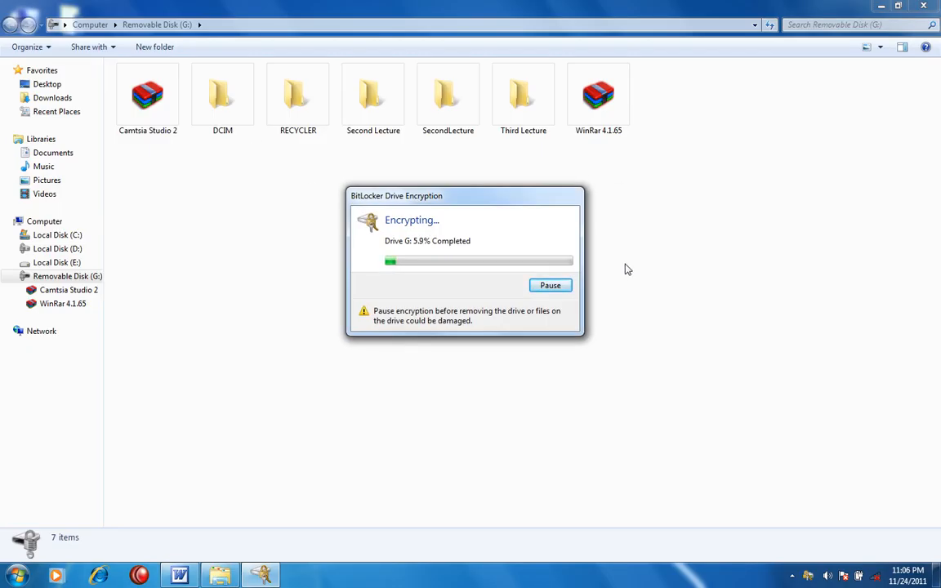
# Use Task Manager to switch to the BitLocker Drive Encryption progress window and pause drive G:'s encryption.
pyautogui.rightClick(545, 575)
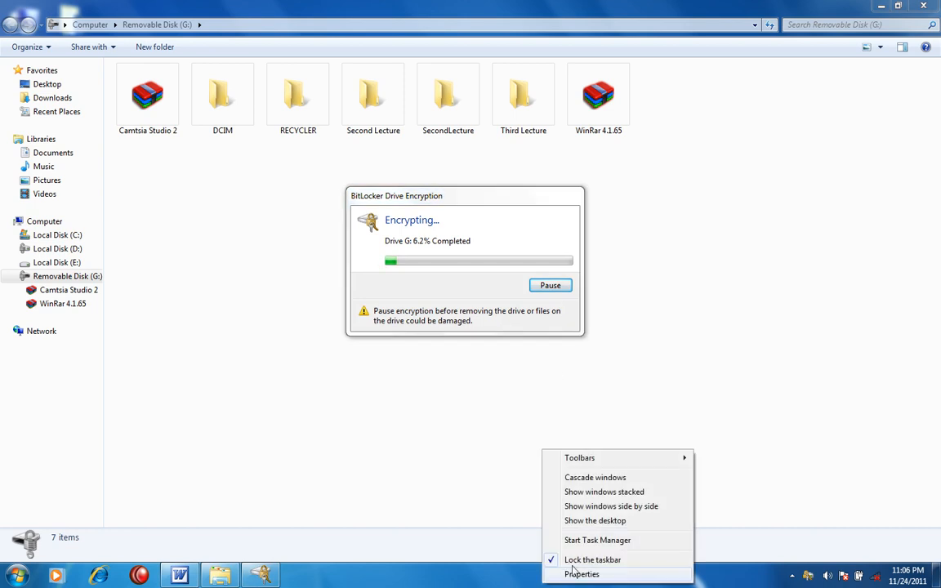
pyautogui.click(610, 541)
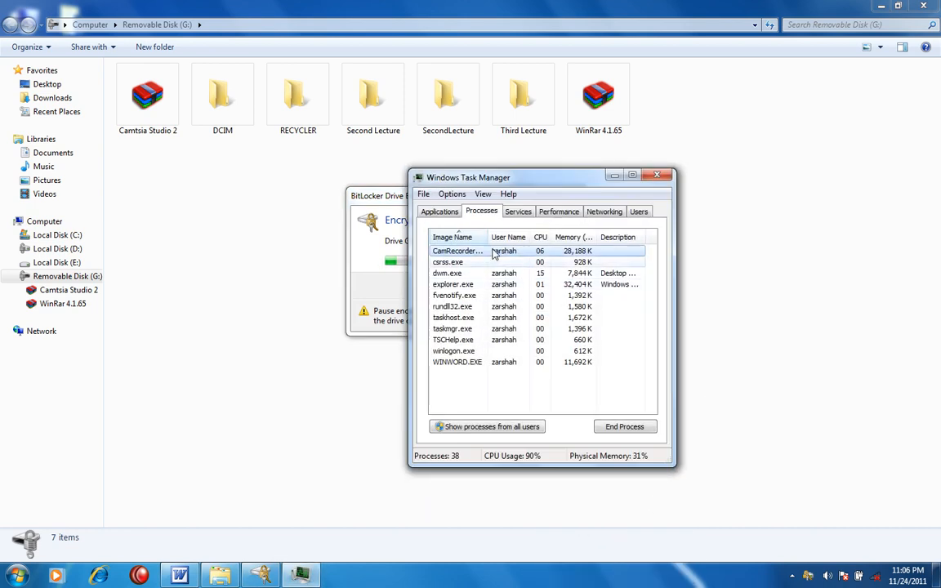
pyautogui.click(441, 214)
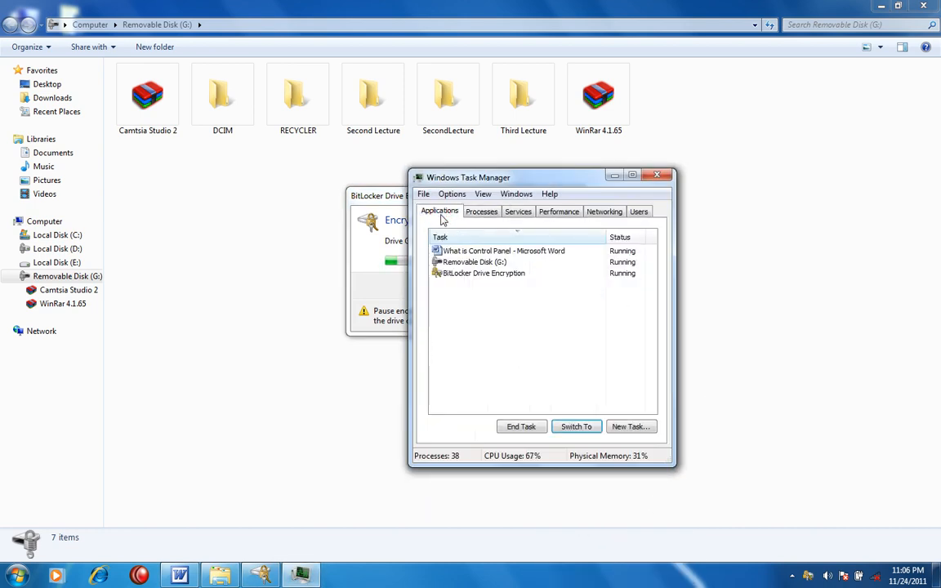
pyautogui.click(470, 272)
pyautogui.rightClick(470, 273)
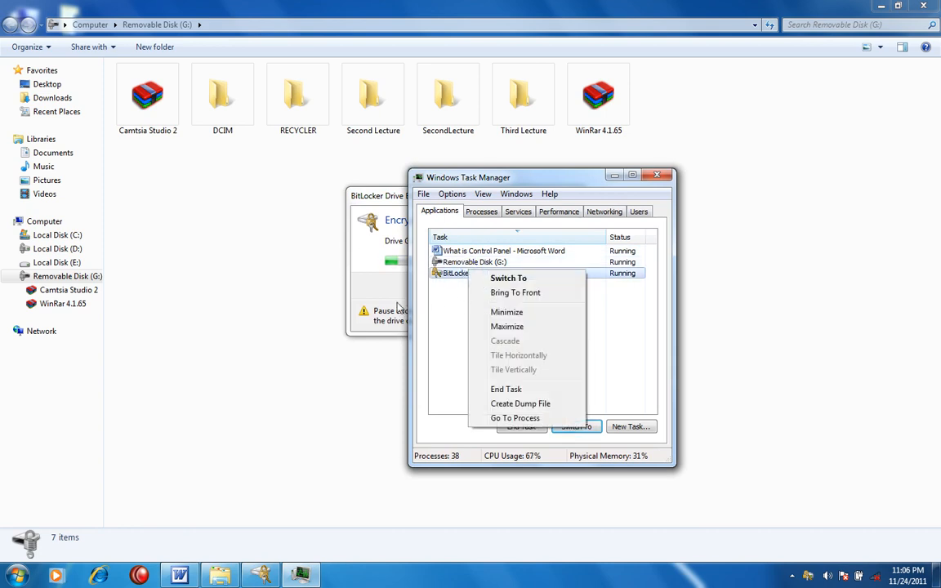
pyautogui.click(490, 278)
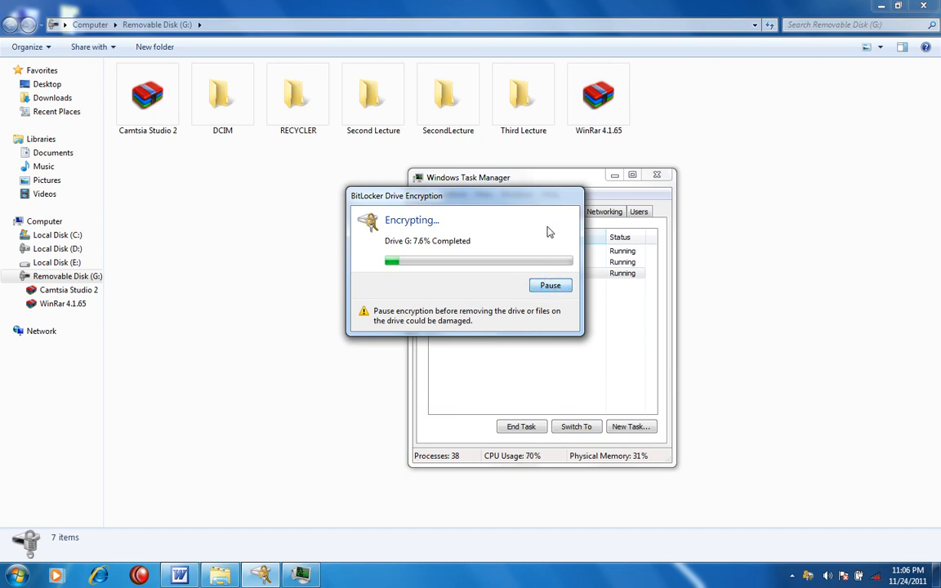
# End fvenotify.exe, the process behind the BitLocker Drive Encryption task, and close Task Manager.
pyautogui.click(636, 325)
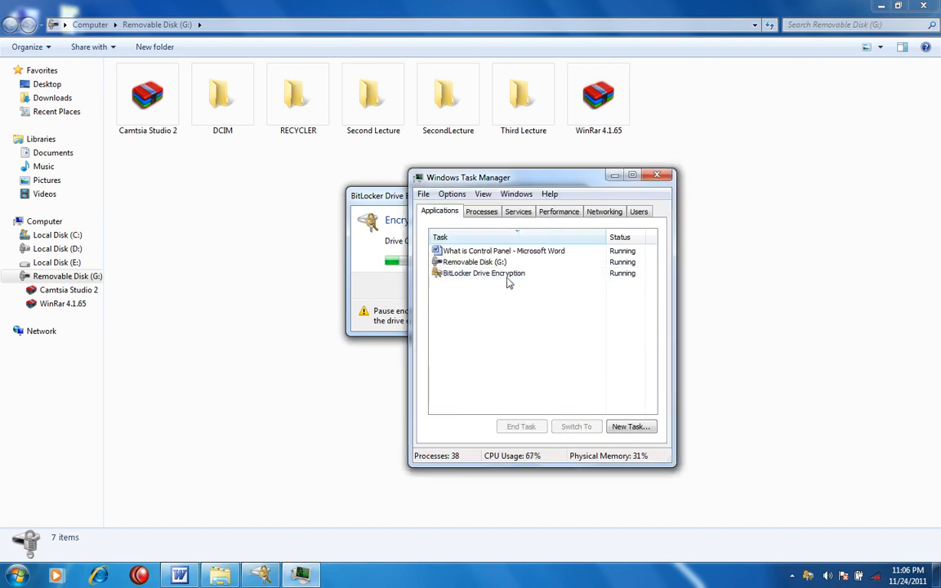
pyautogui.rightClick(508, 276)
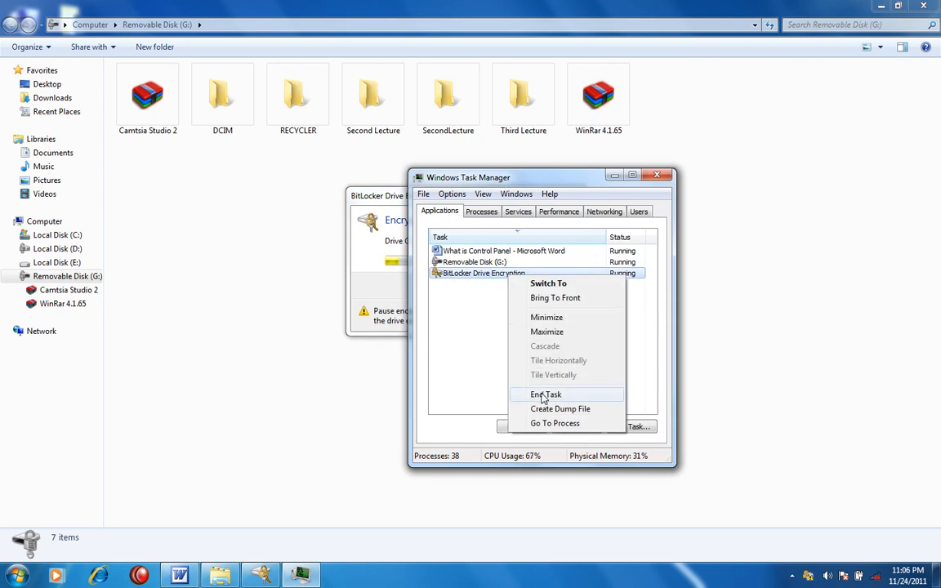
pyautogui.click(552, 425)
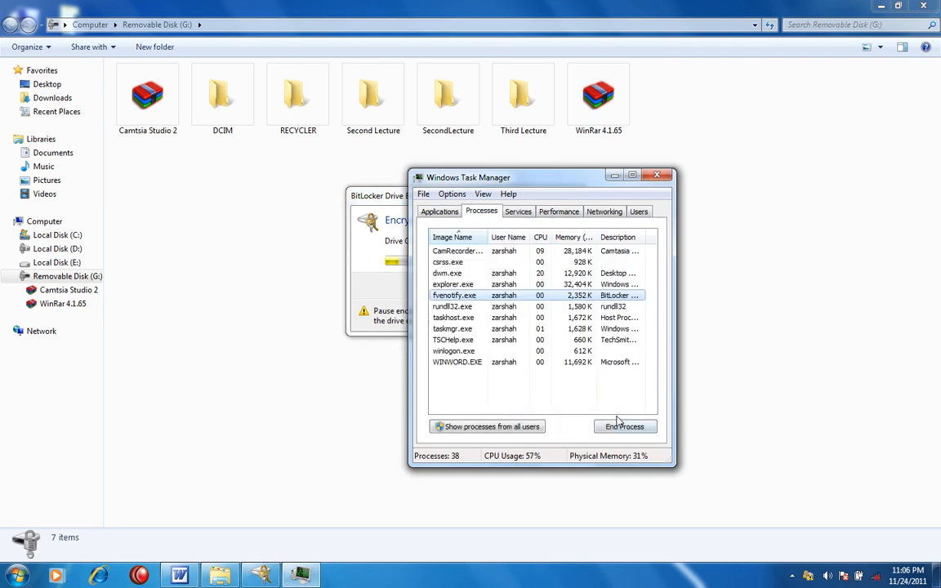
pyautogui.click(621, 427)
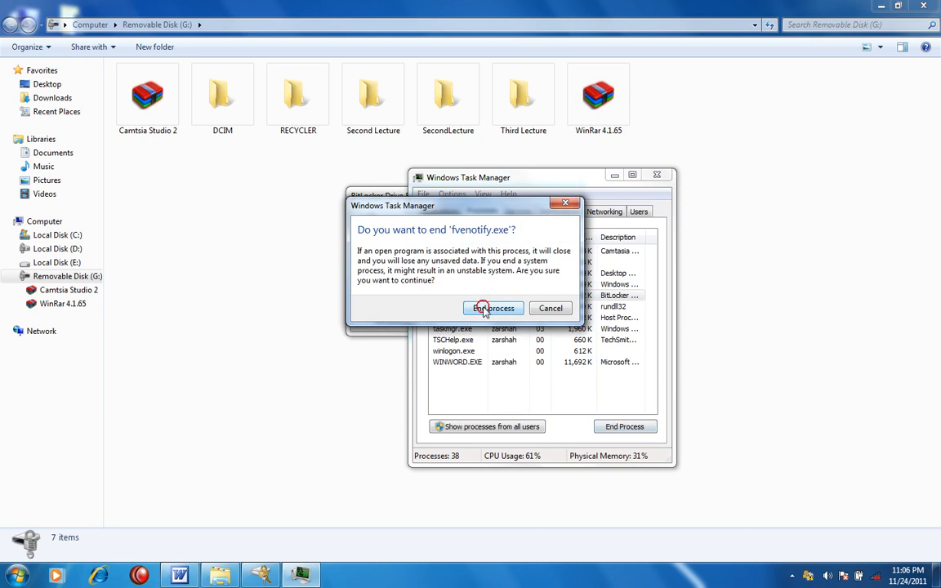
pyautogui.click(479, 307)
pyautogui.click(658, 177)
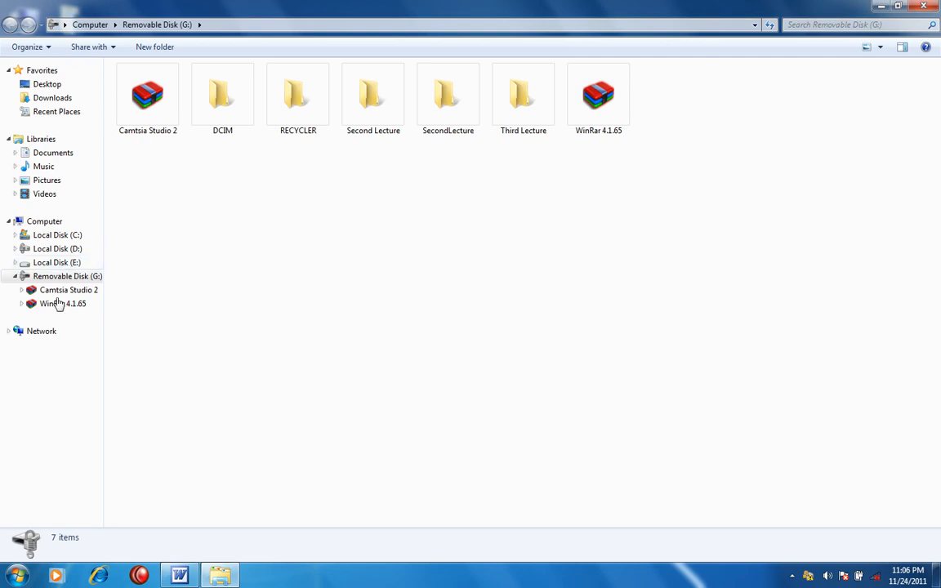
# Return to the Computer drive list, reopen Removable Disk (G:) to check its contents, and close the window.
pyautogui.click(45, 221)
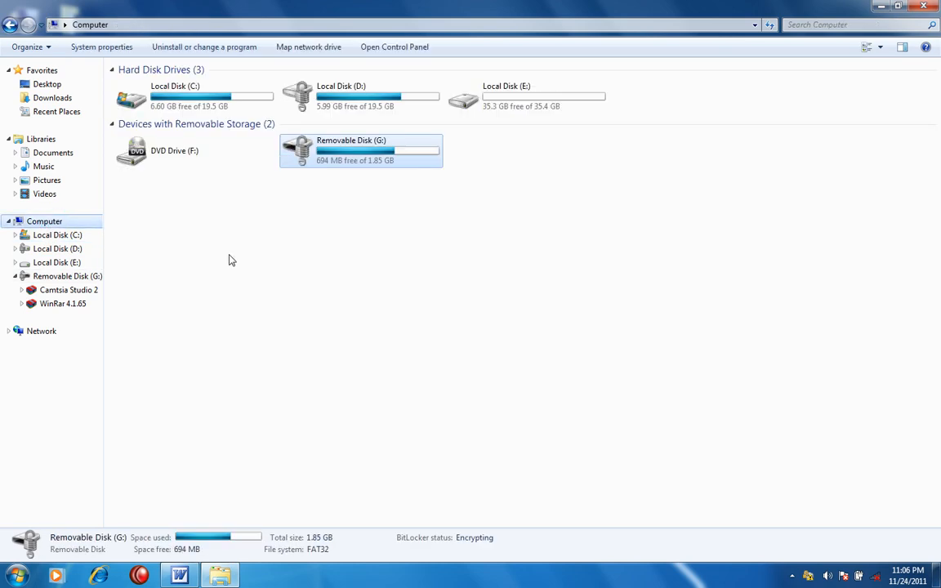
pyautogui.doubleClick(351, 163)
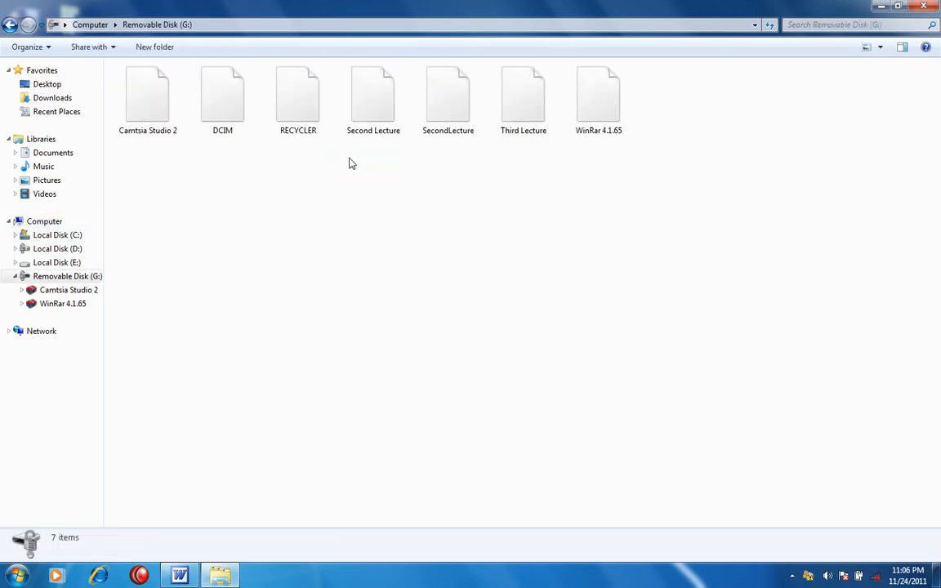
pyautogui.click(10, 26)
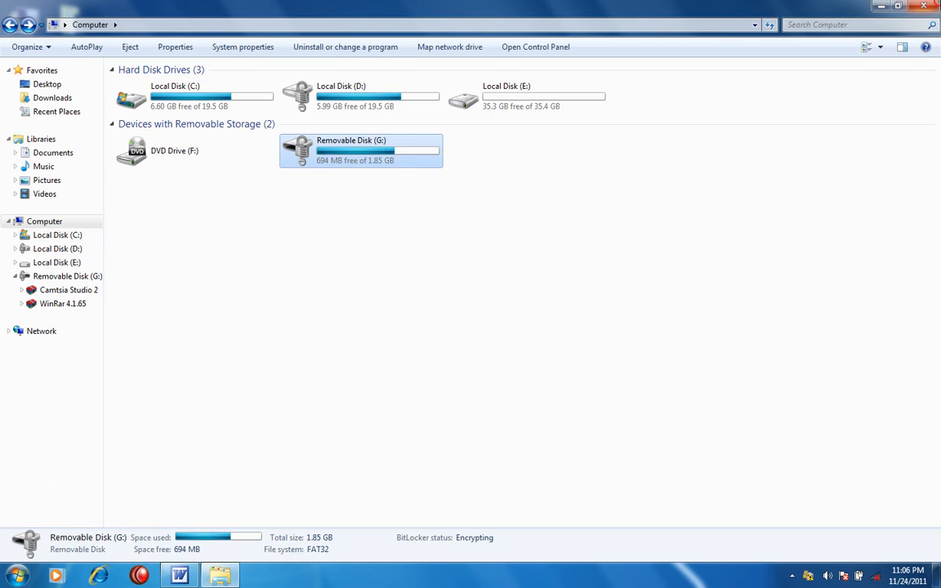
pyautogui.click(932, 4)
# Open Control Panel twice to look over the list of all items, closing it each time.
pyautogui.click(17, 575)
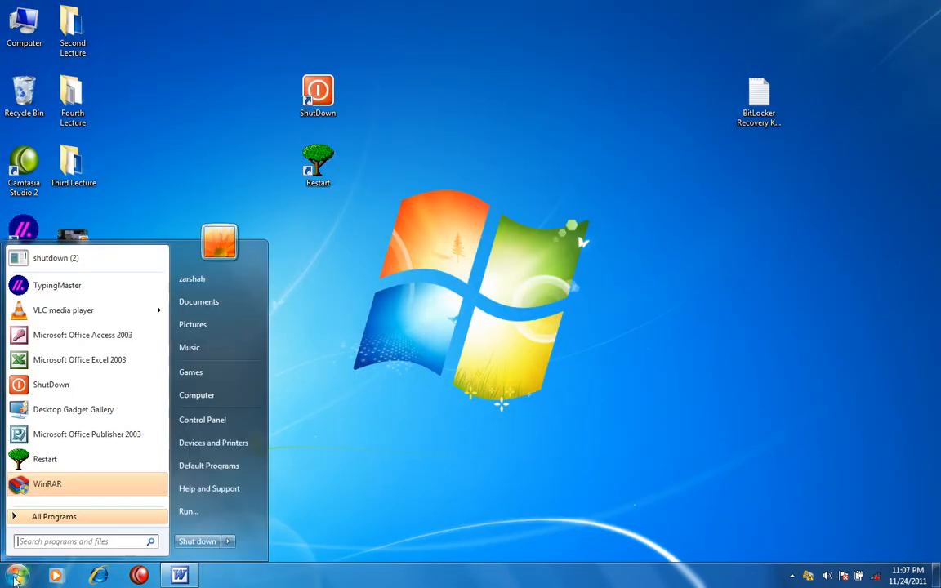
pyautogui.click(243, 421)
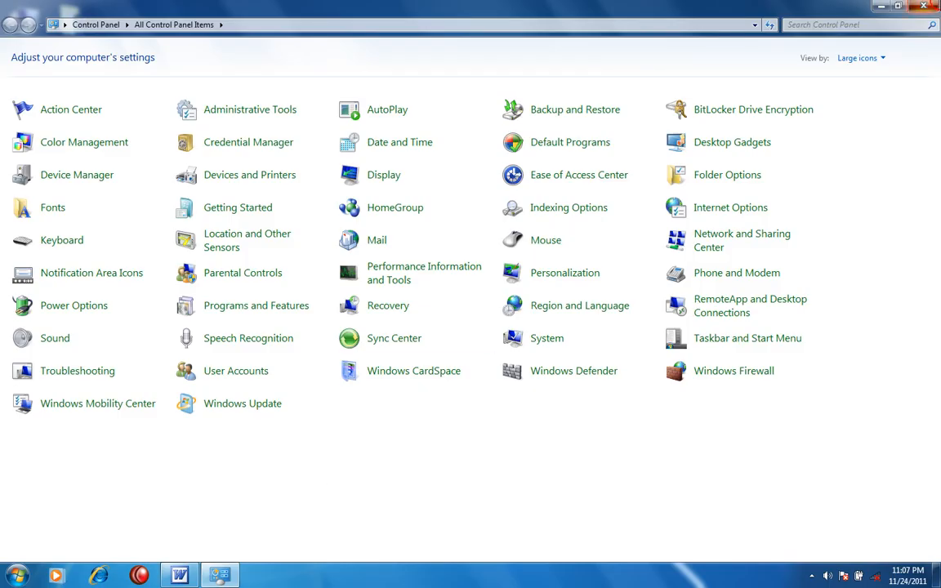
pyautogui.click(937, 3)
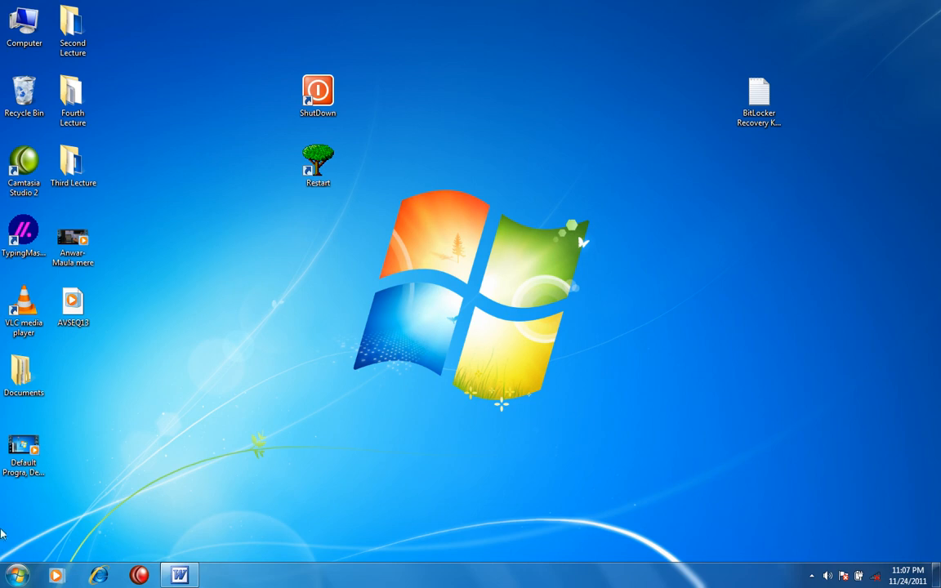
pyautogui.click(16, 575)
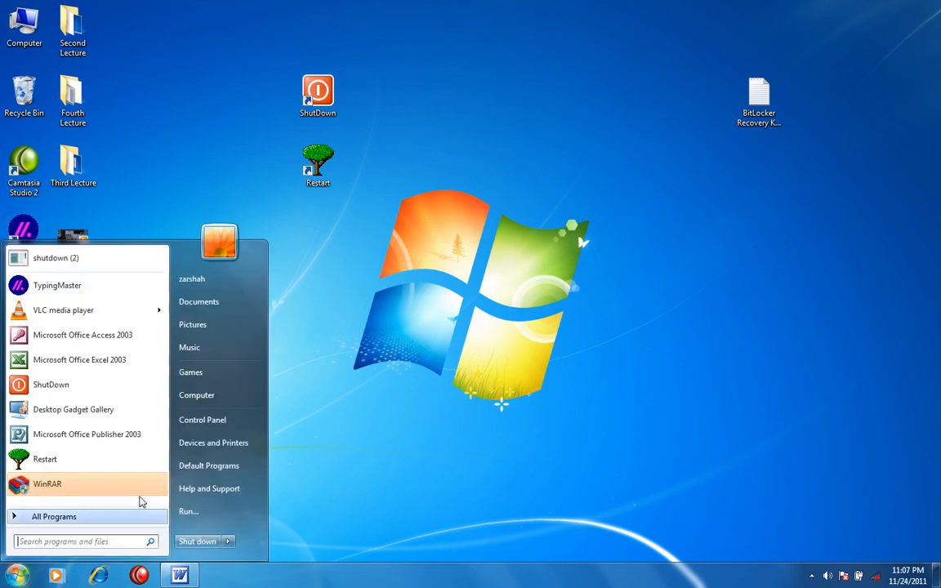
pyautogui.click(200, 420)
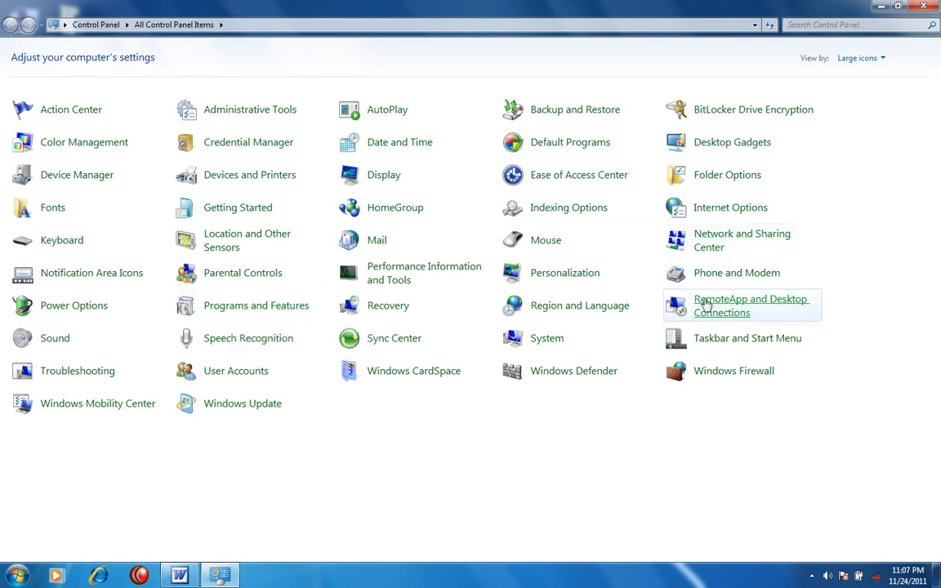
pyautogui.click(923, 6)
# Bring up the What is Control Panel document in Microsoft Word and close Word.
pyautogui.click(17, 576)
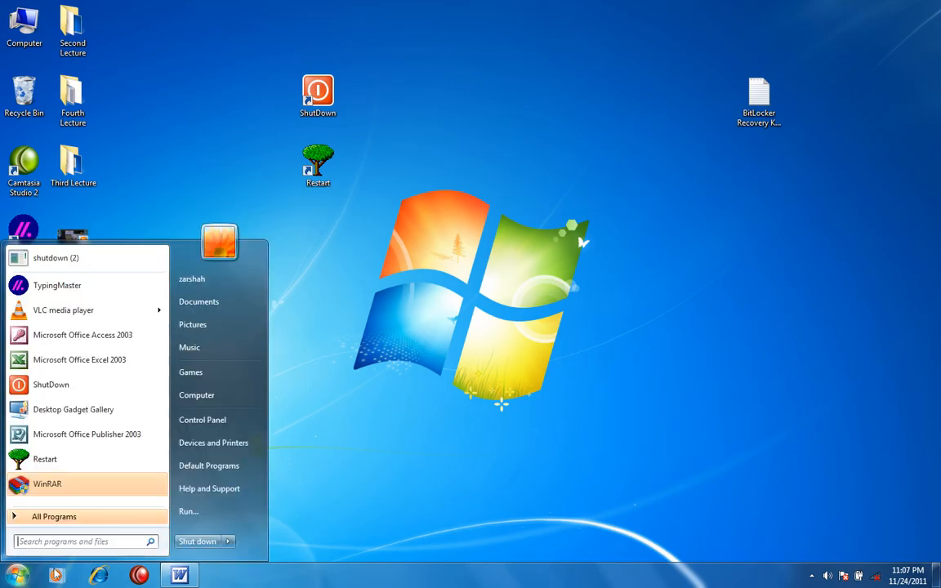
pyautogui.click(179, 575)
pyautogui.click(881, 6)
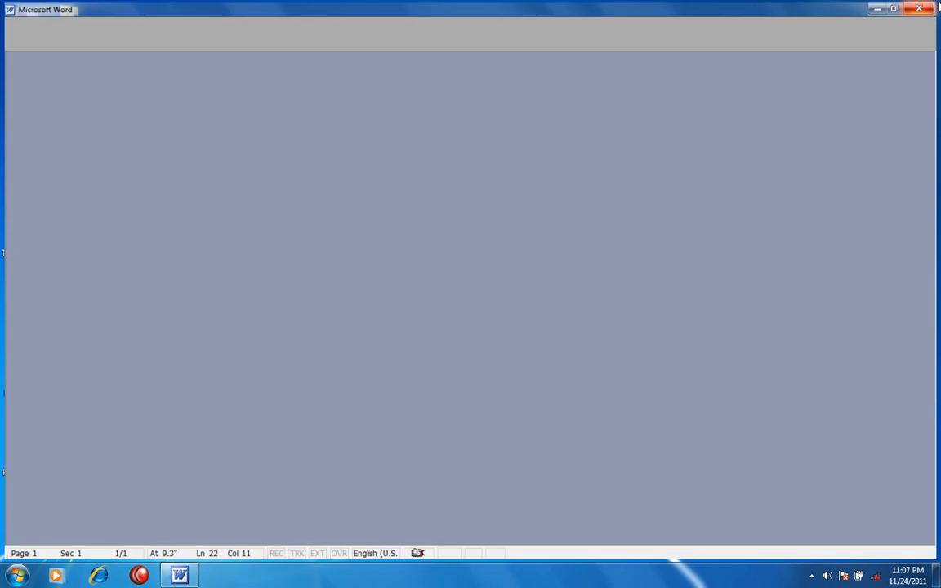
# Open Computer to check Removable Disk (G:) in the drive list, and close the window.
pyautogui.click(16, 575)
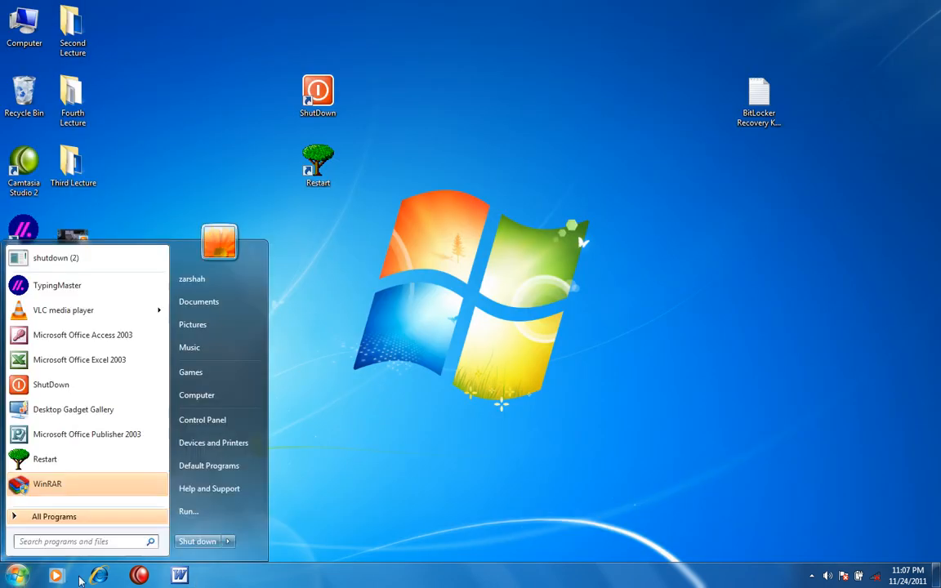
pyautogui.click(228, 419)
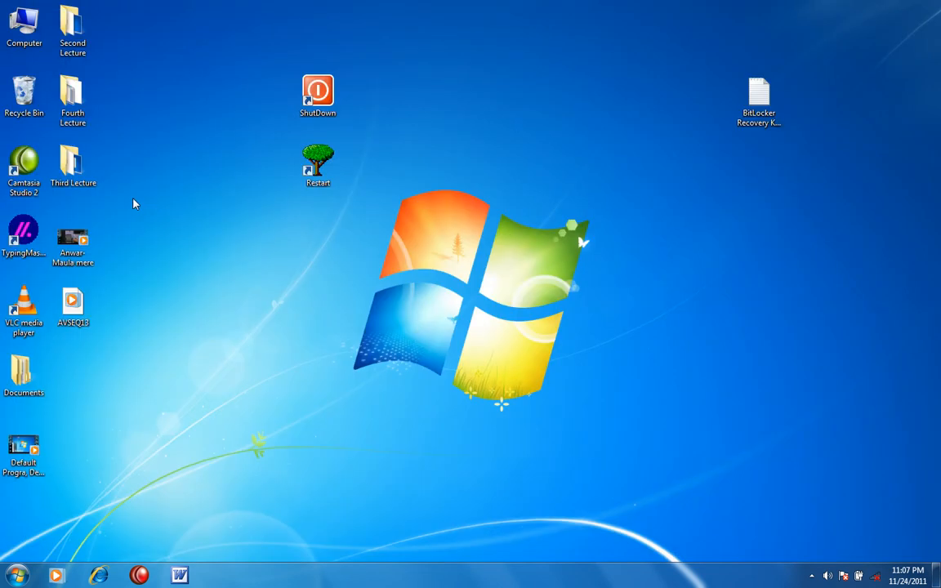
pyautogui.doubleClick(25, 23)
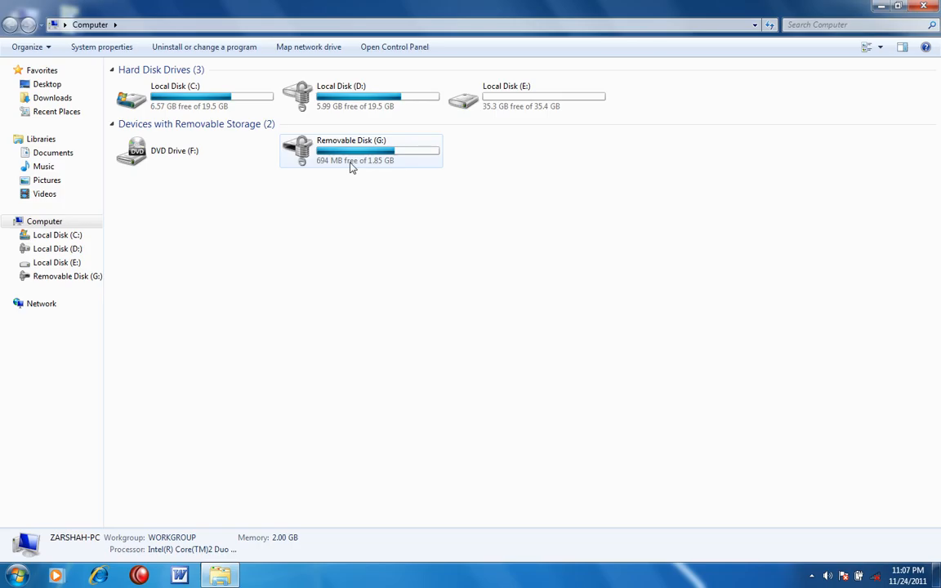
pyautogui.click(924, 6)
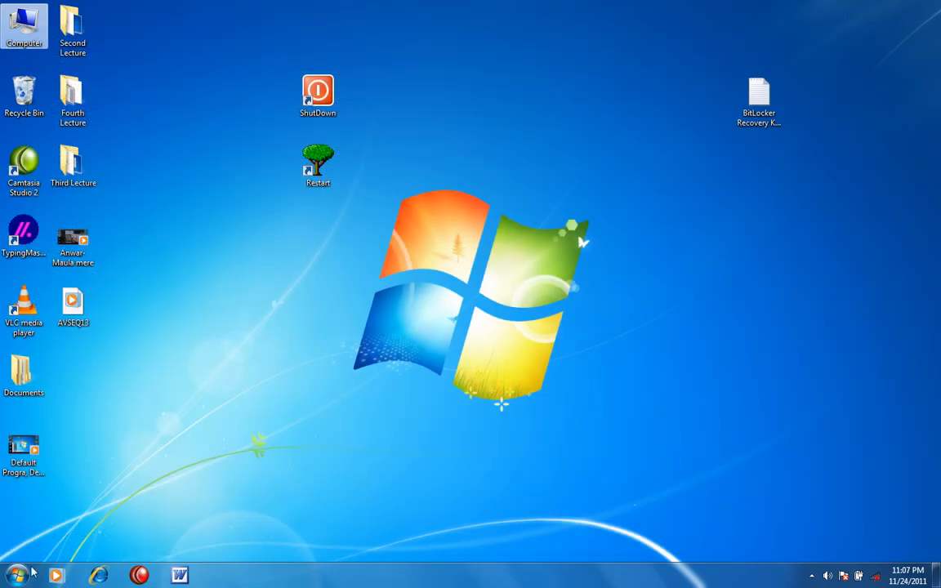
# Turn off BitLocker for drive G: in Control Panel's BitLocker Drive Encryption, let it decrypt fully, and close the windows.
pyautogui.click(18, 576)
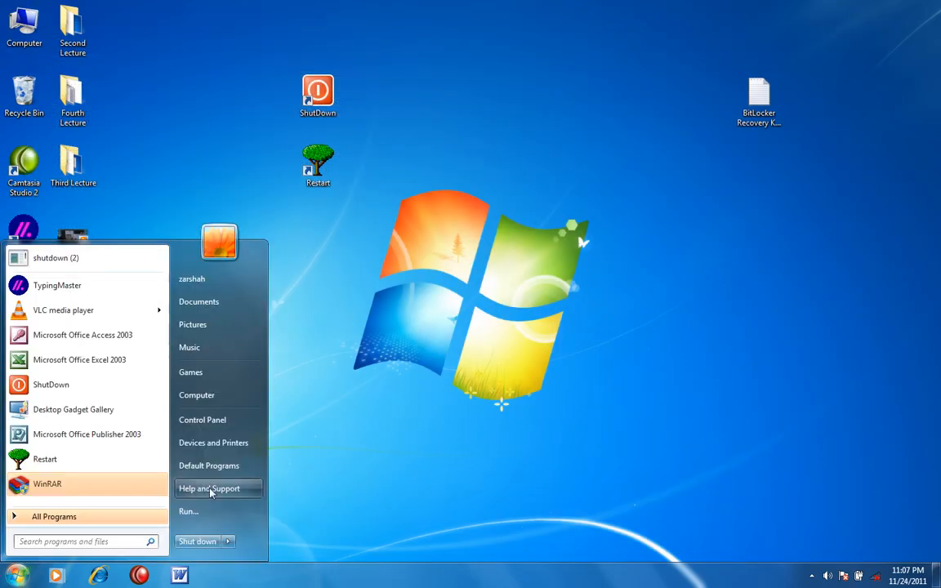
pyautogui.click(209, 420)
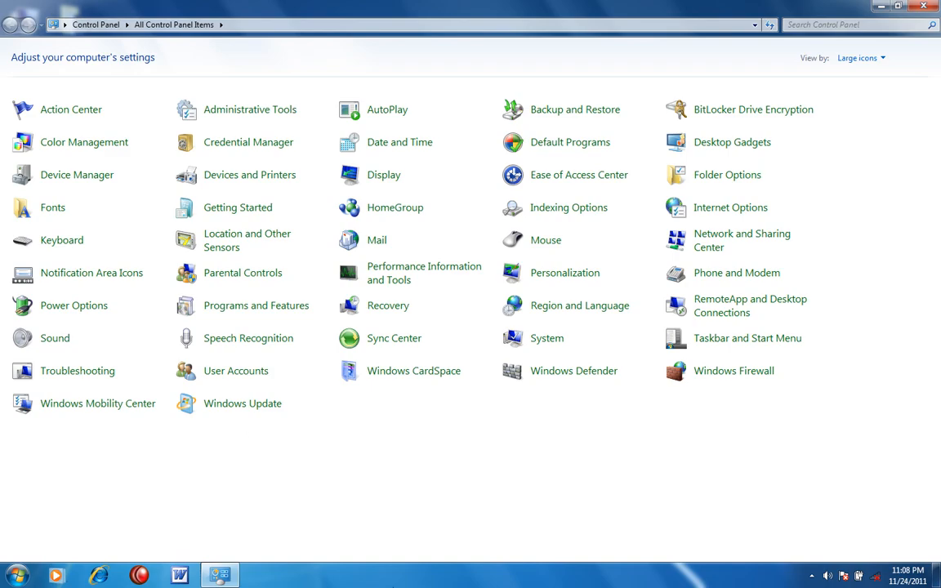
pyautogui.click(736, 114)
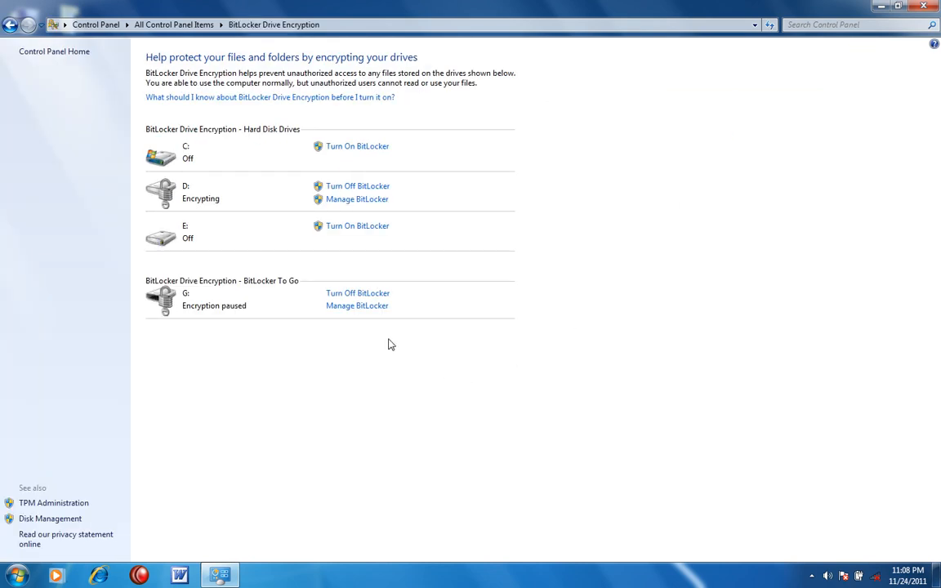
pyautogui.click(365, 298)
pyautogui.click(491, 318)
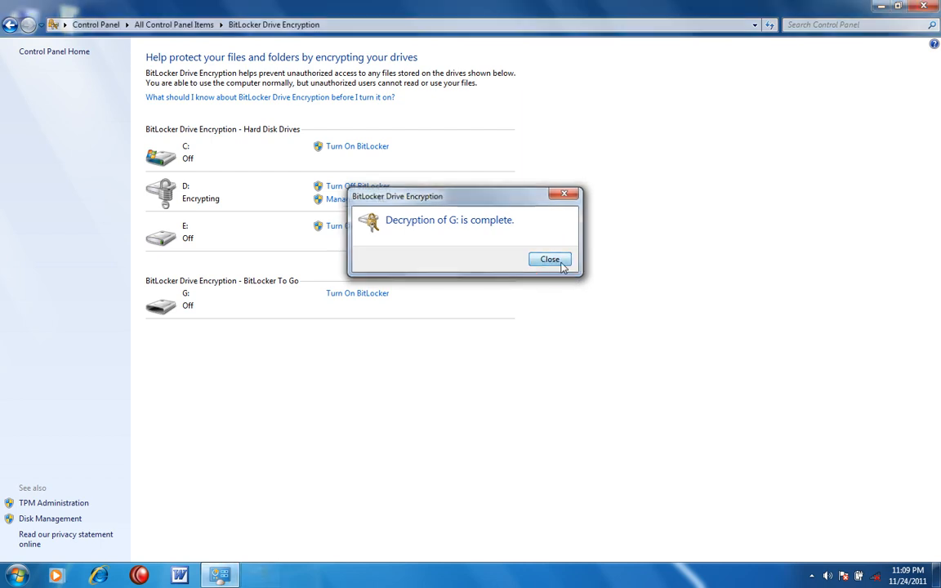
pyautogui.click(550, 259)
pyautogui.click(923, 5)
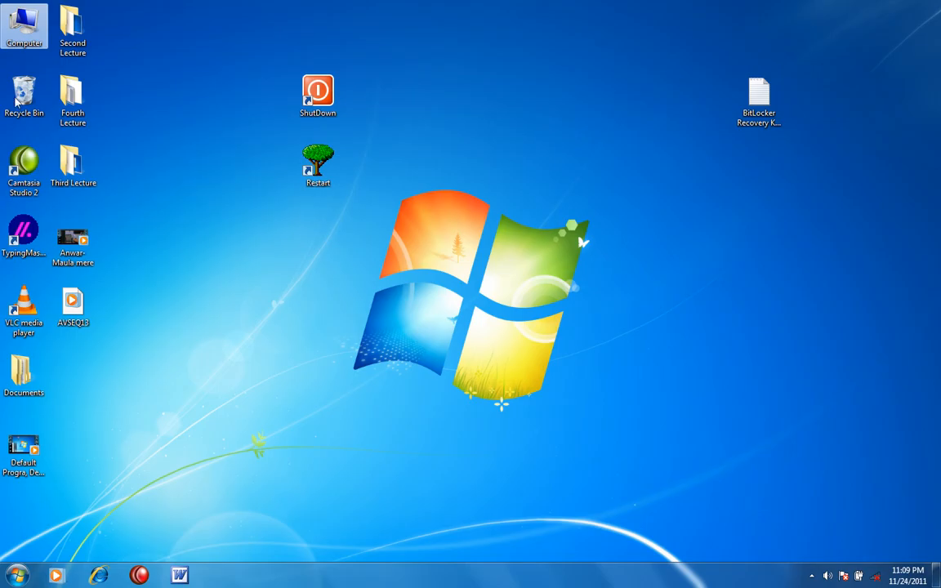
# Open the decrypted Removable Disk (G:) from Computer to check its contents, and close the window.
pyautogui.doubleClick(23, 23)
pyautogui.doubleClick(401, 142)
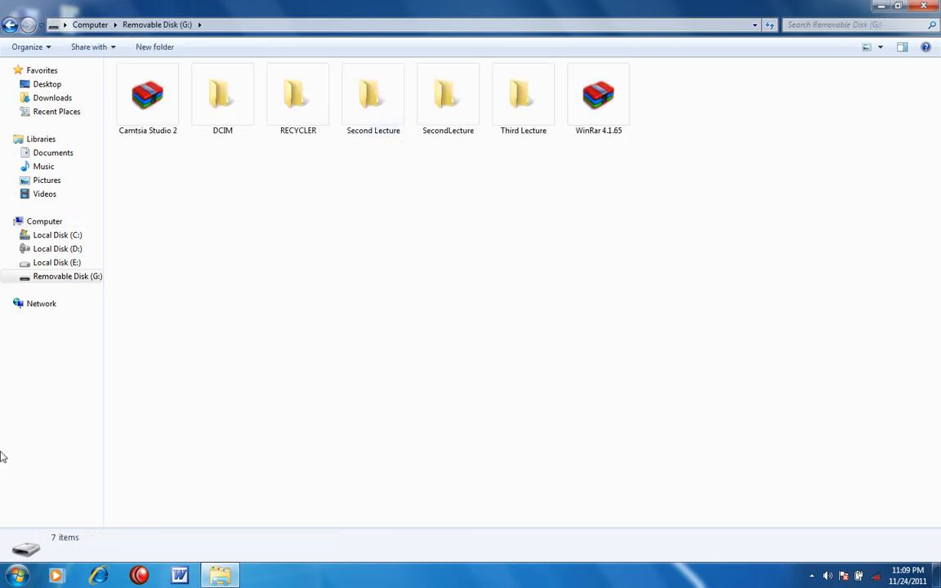
pyautogui.click(928, 6)
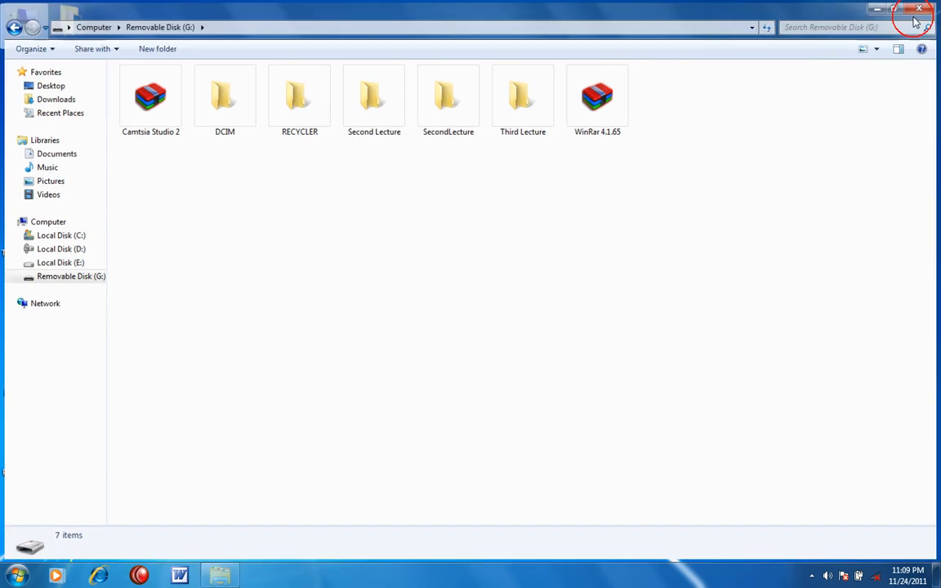
# Open the Start menu.
pyautogui.click(22, 578)
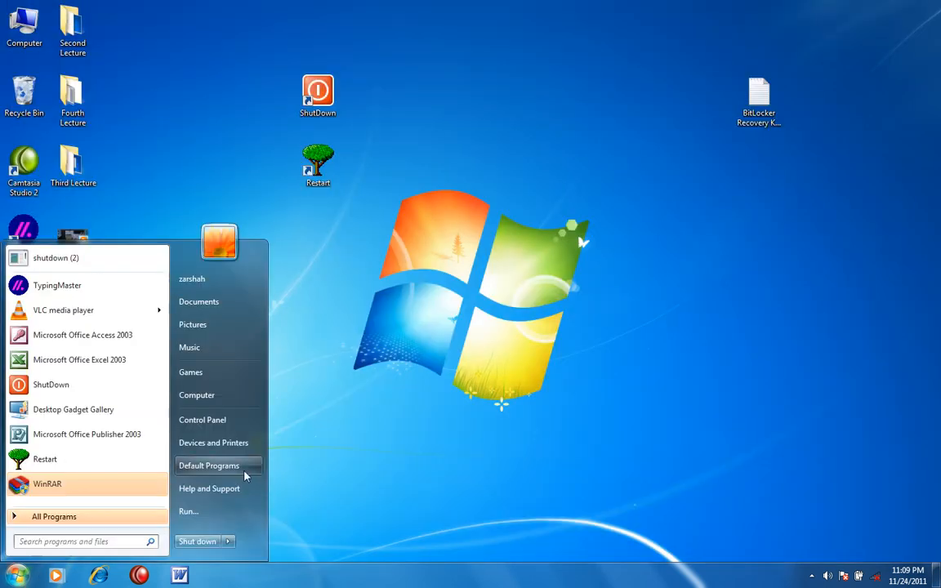